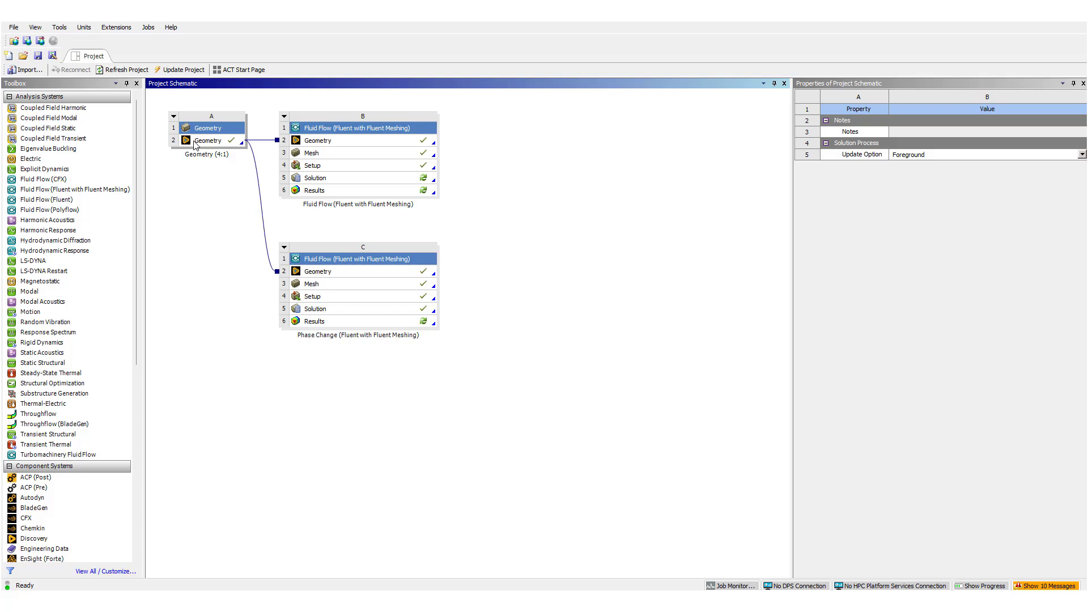
- Open the shared Geometry component and examine the radii of the inlet pipe's end edge and the large cylinder's front edge
{"action": "left_click", "coordinate": [195, 145]}
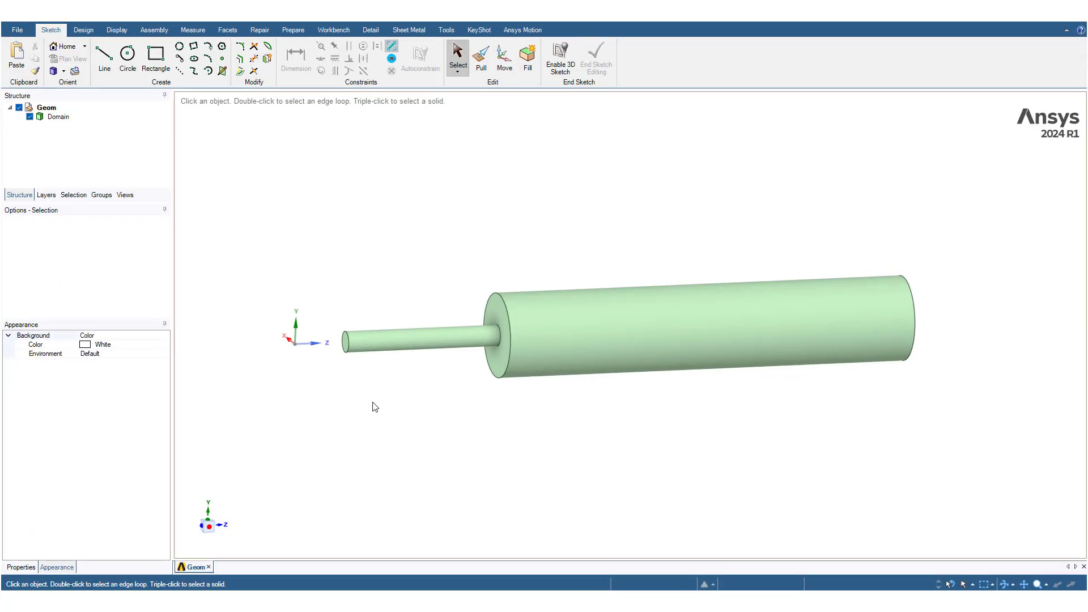
{"action": "middle_click_drag", "start_coordinate": [372, 407], "coordinate": [401, 430]}
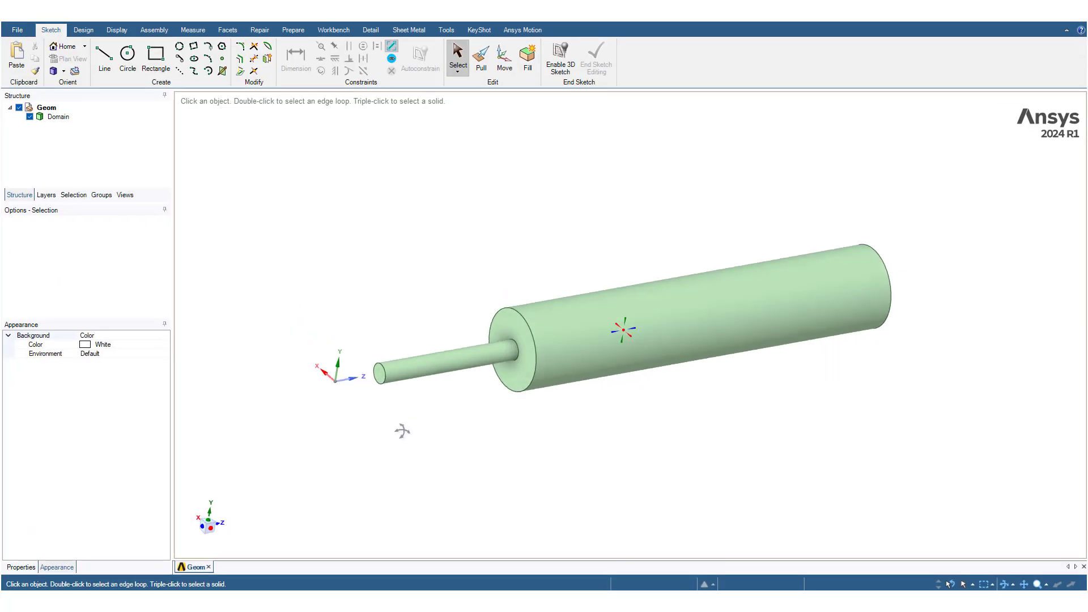
{"action": "left_click", "coordinate": [384, 385]}
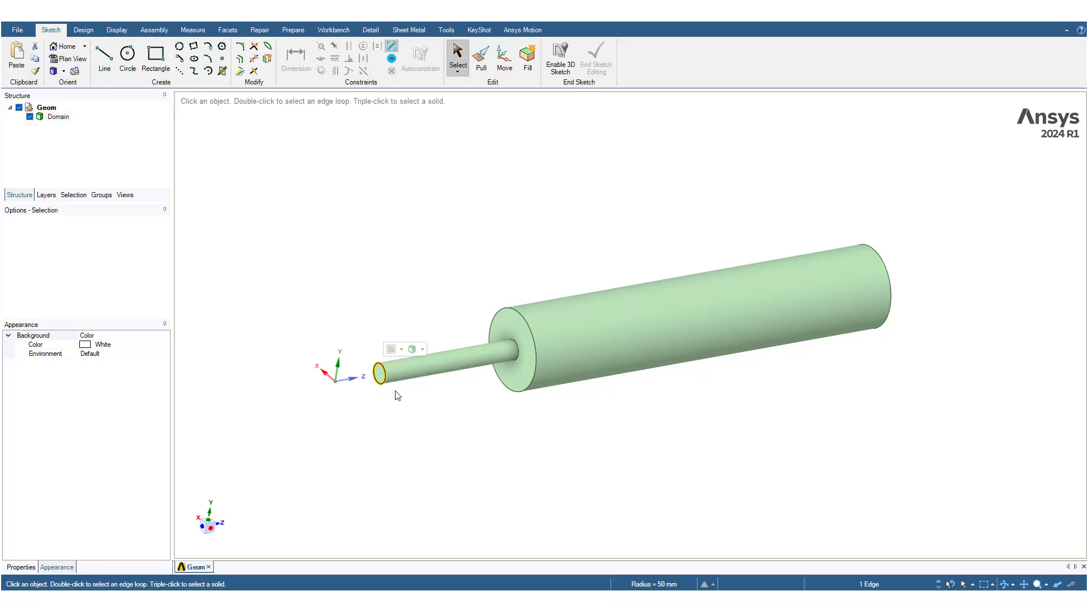
{"action": "left_click", "coordinate": [521, 392]}
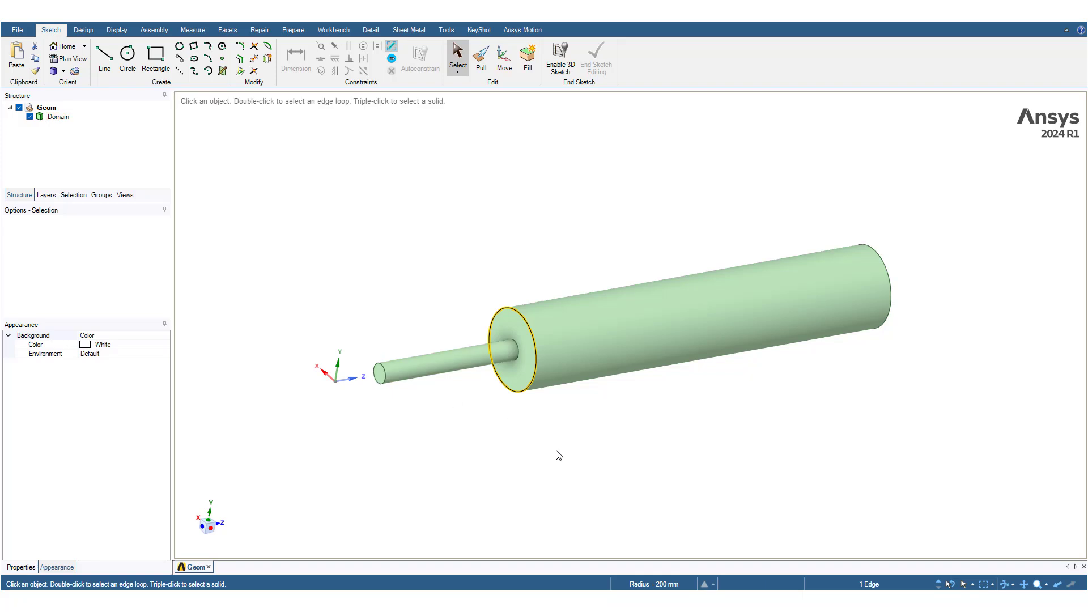
{"action": "key", "text": "Escape"}
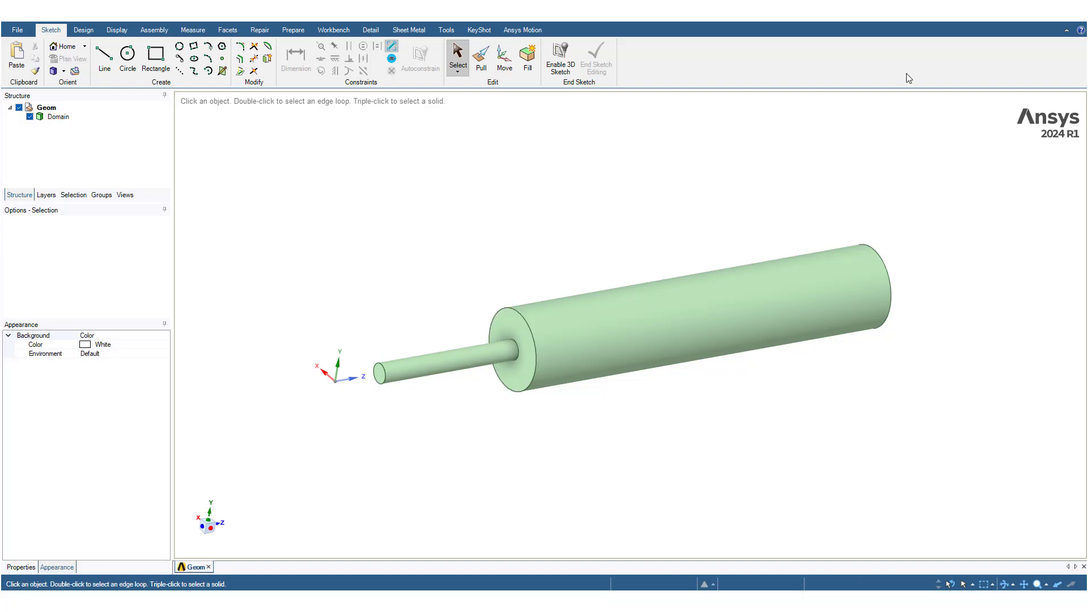
{"action": "left_click", "coordinate": [1076, 17]}
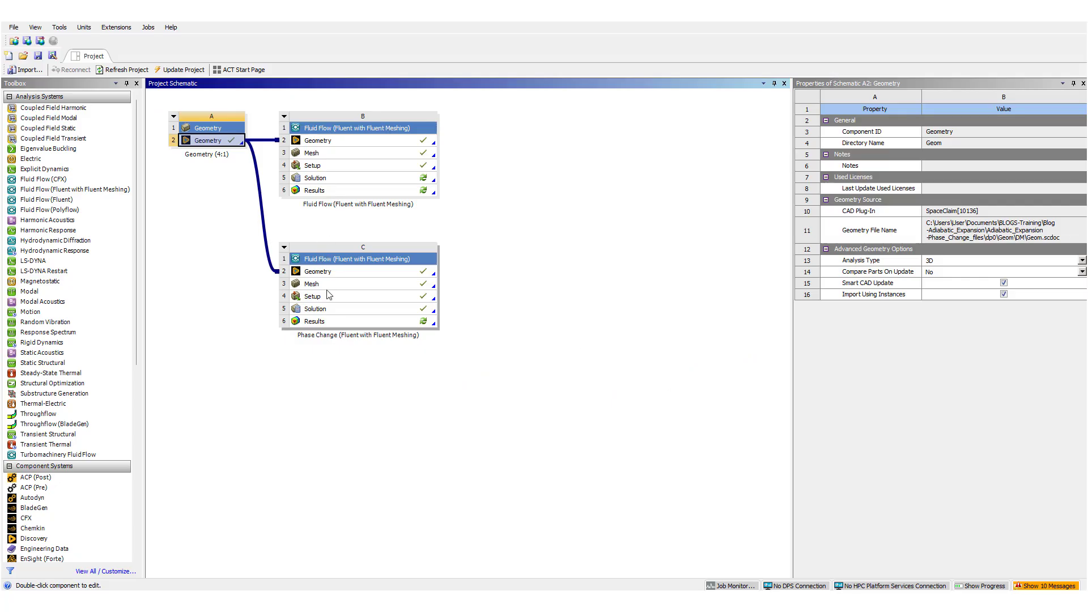
- Open the Phase Change system's Mesh in Fluent Meshing and review the local sizing, surface mesh, geometry description and boundary type settings
{"action": "left_click", "coordinate": [328, 286]}
{"action": "double_click", "coordinate": [328, 286]}
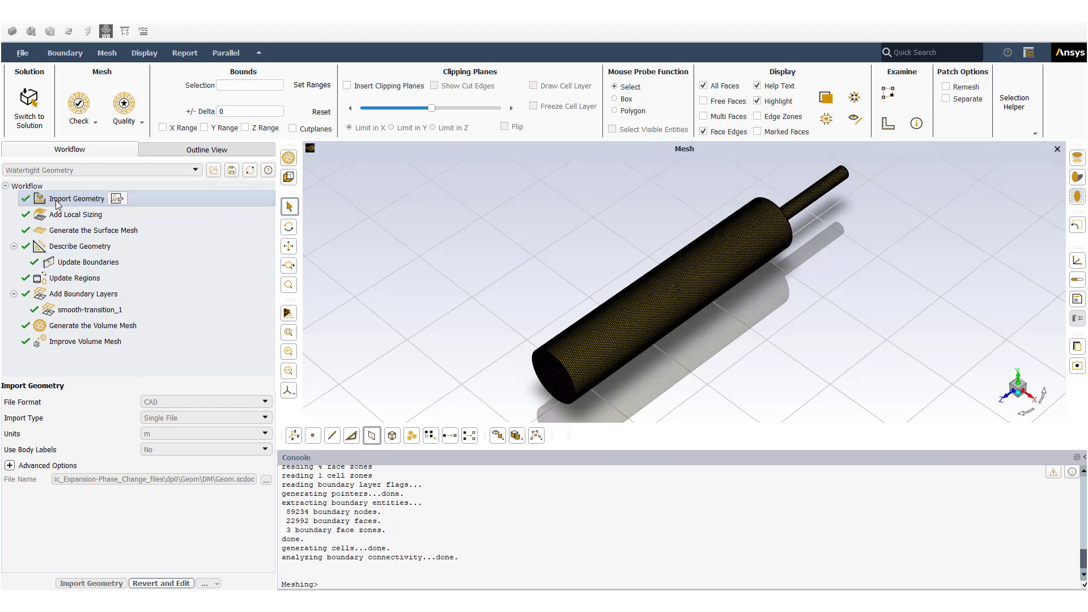
{"action": "left_click", "coordinate": [65, 216]}
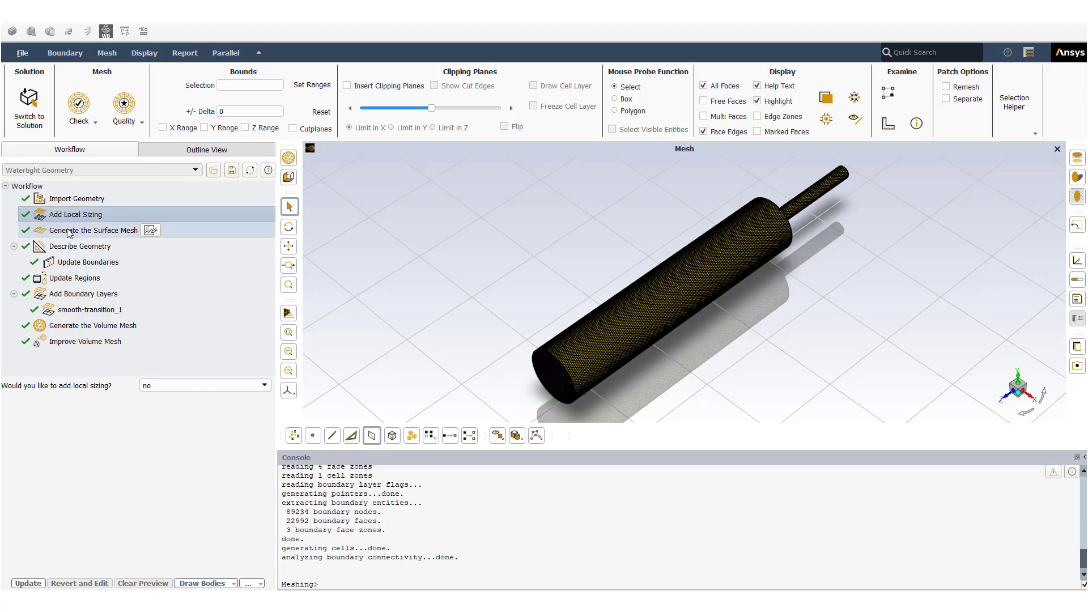
{"action": "left_click", "coordinate": [67, 230]}
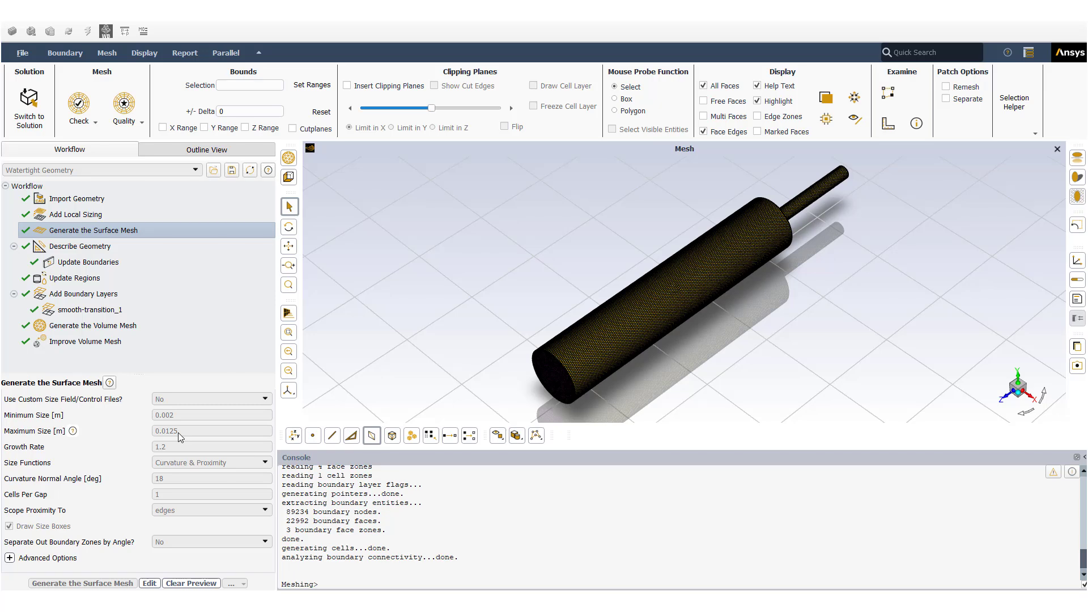
{"action": "left_click", "coordinate": [80, 246]}
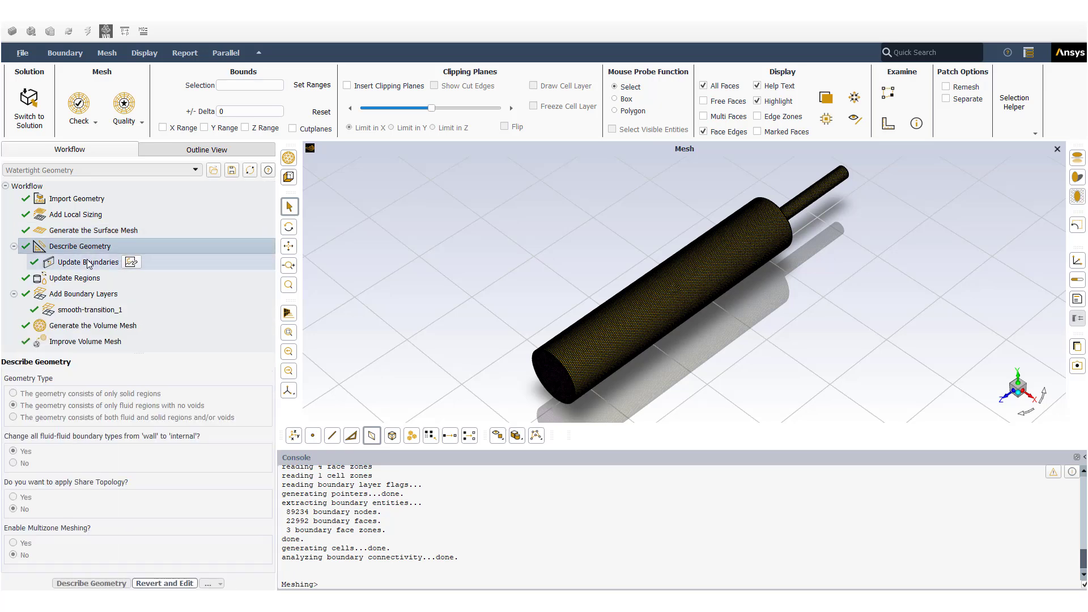
{"action": "left_click", "coordinate": [88, 262]}
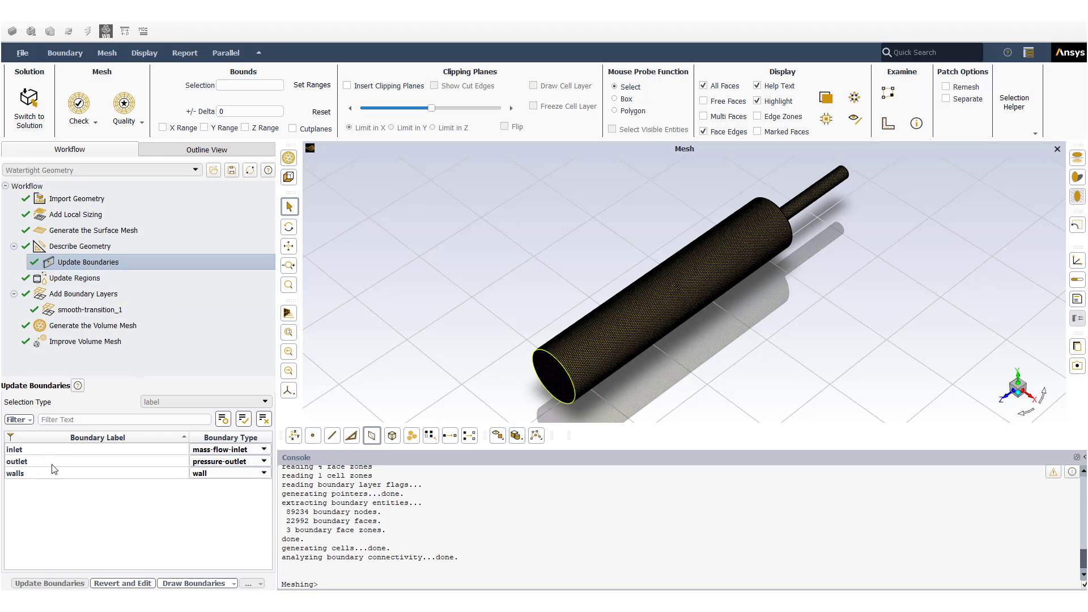
- Review the meshing workflow's region, smooth-transition boundary layer, volume mesh and volume mesh improvement settings
{"action": "left_click", "coordinate": [73, 278]}
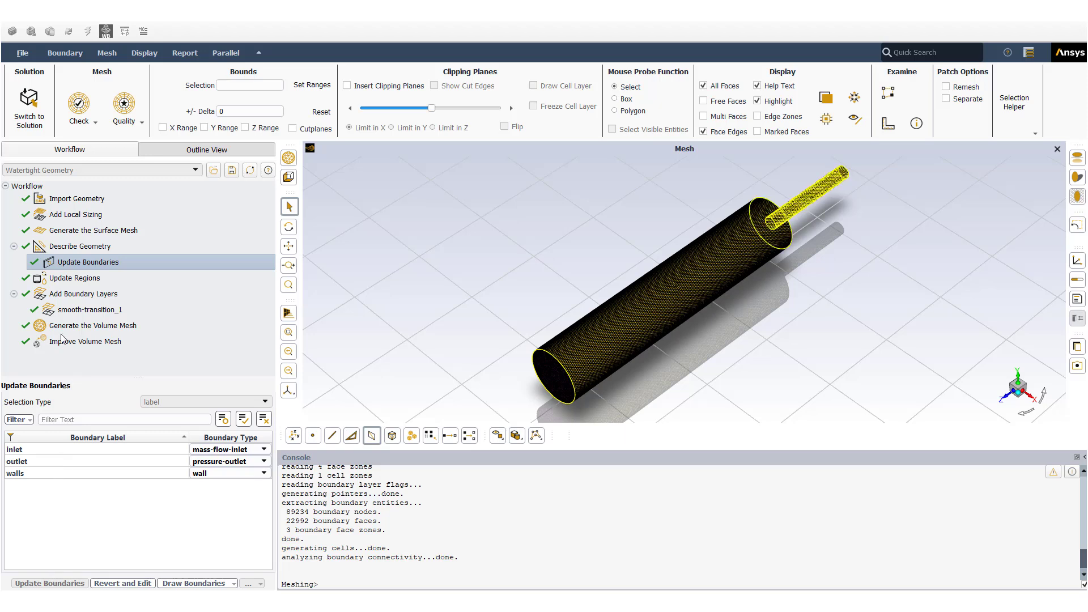
{"action": "left_click", "coordinate": [72, 281]}
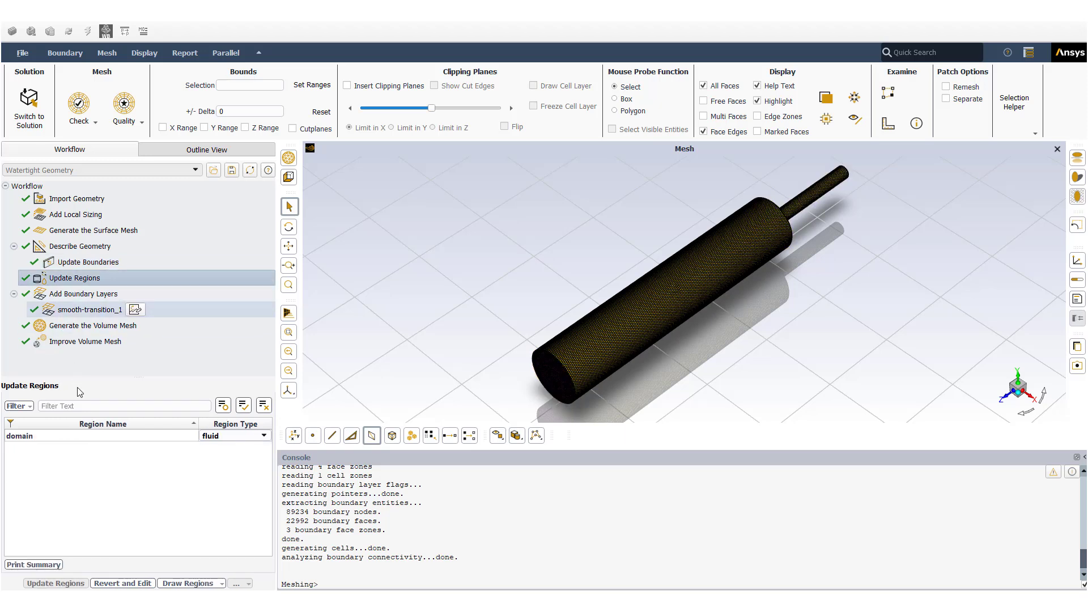
{"action": "left_click", "coordinate": [63, 296]}
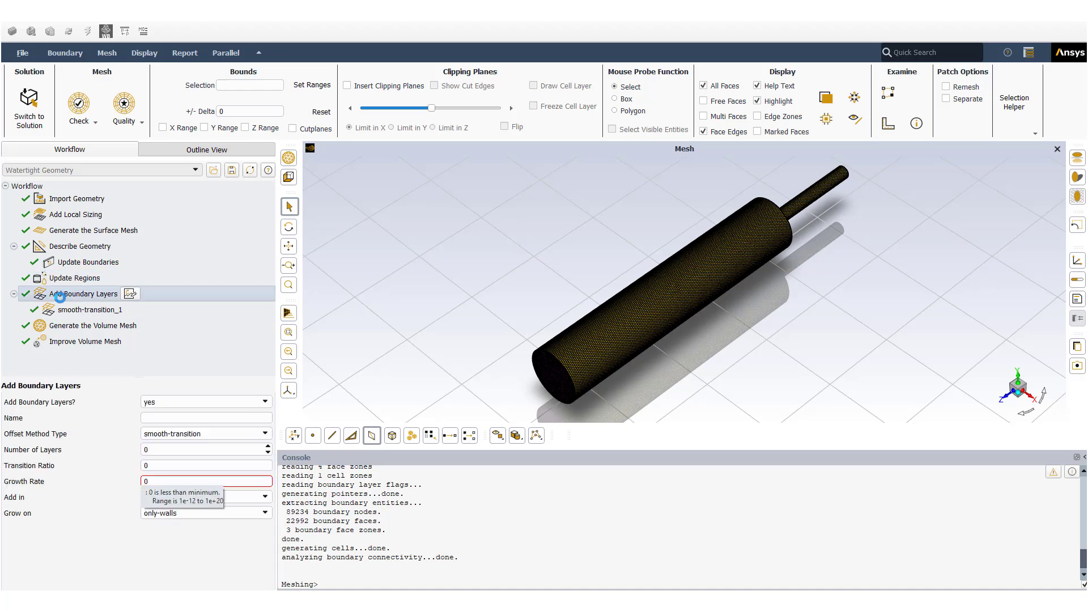
{"action": "left_click", "coordinate": [68, 311]}
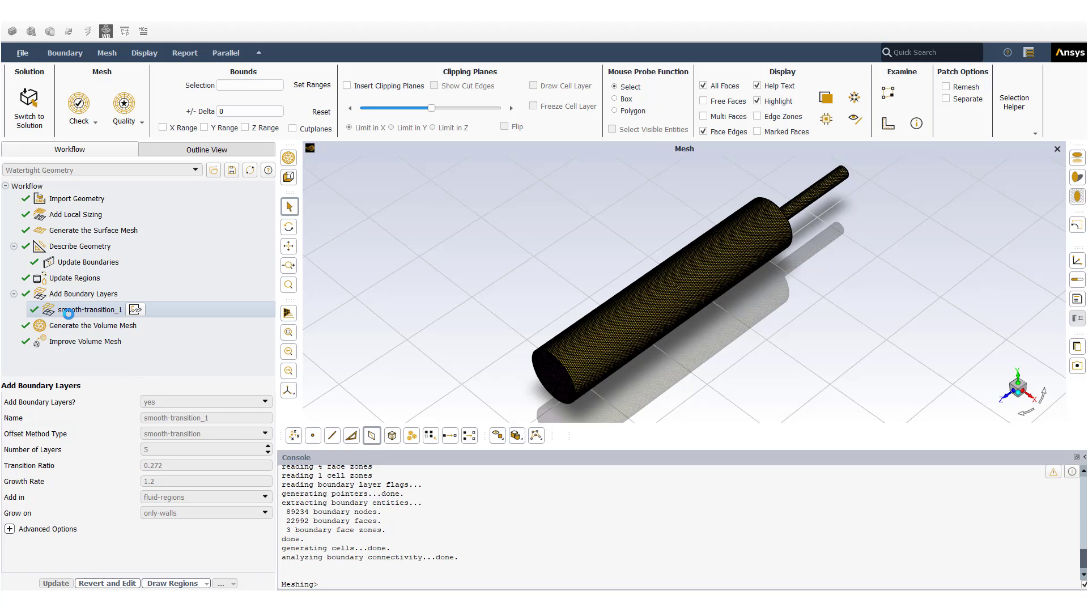
{"action": "left_click", "coordinate": [66, 326]}
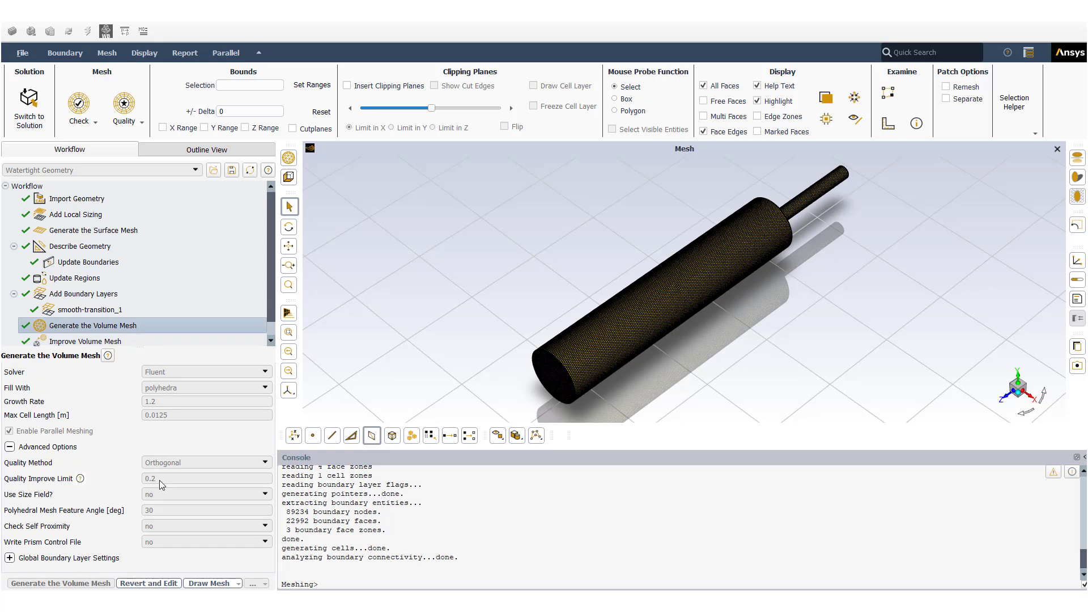
{"action": "left_click", "coordinate": [78, 341]}
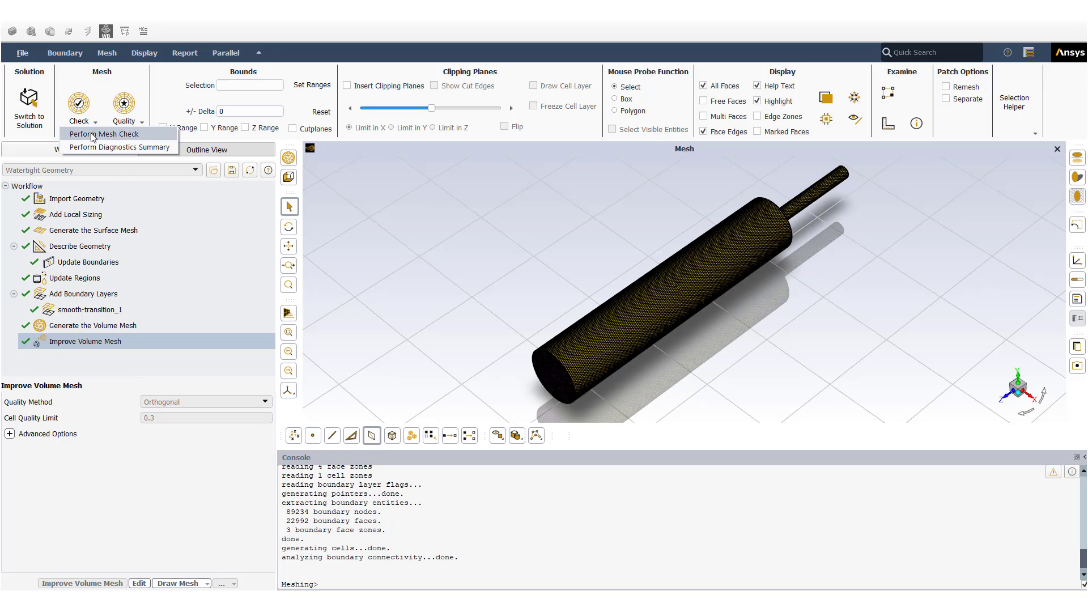
- Perform a mesh check and examine the domain extents, volume and face area statistics in the console
{"action": "left_click", "coordinate": [90, 123]}
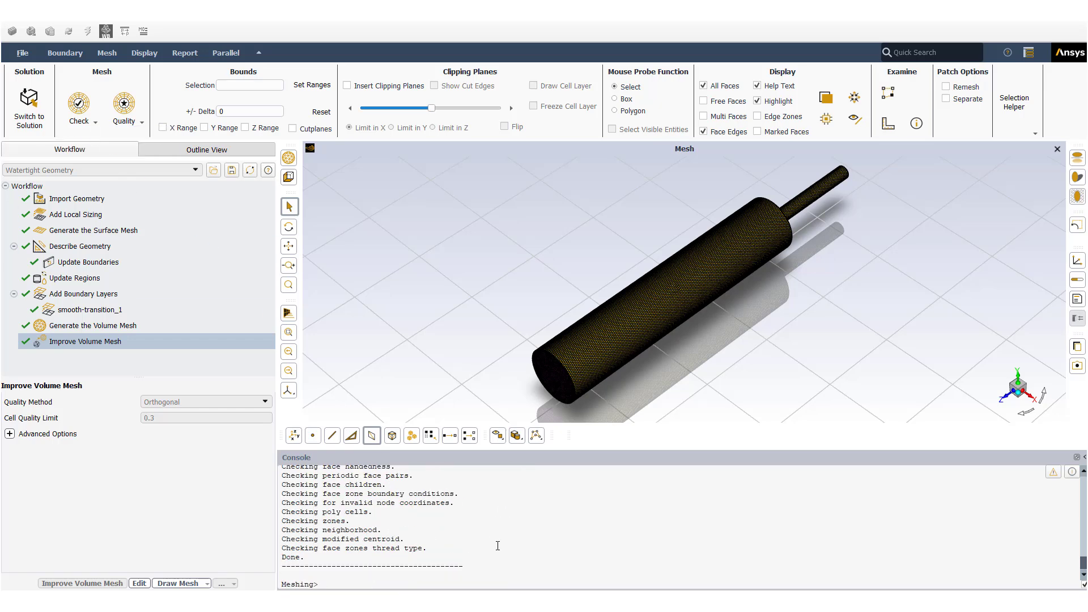
{"action": "scroll", "coordinate": [498, 546], "scroll_direction": "up", "scroll_amount": 5}
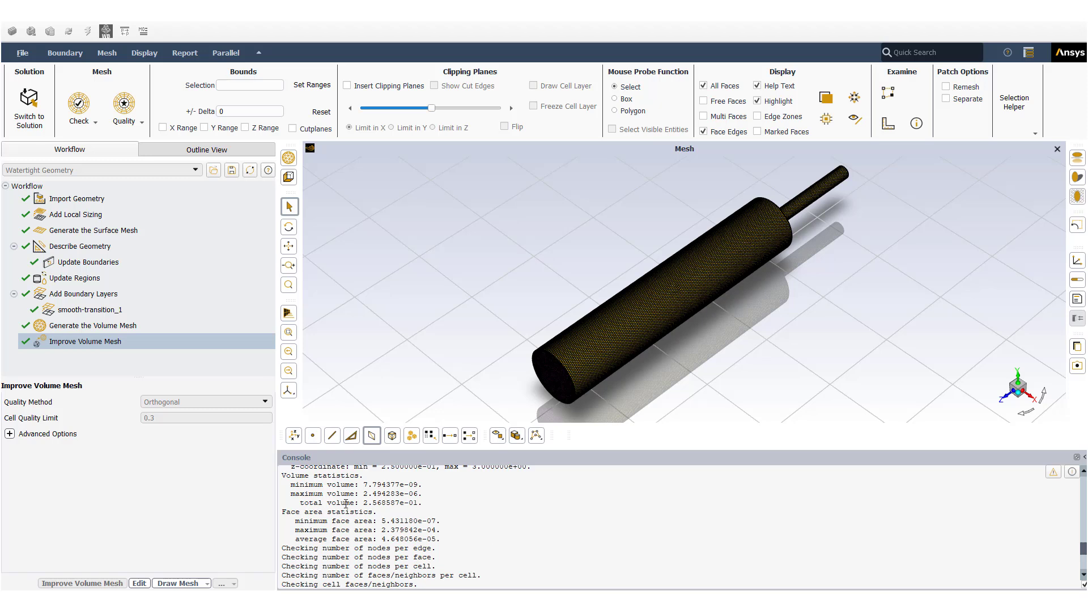
{"action": "scroll", "coordinate": [452, 527], "scroll_direction": "up", "scroll_amount": 3}
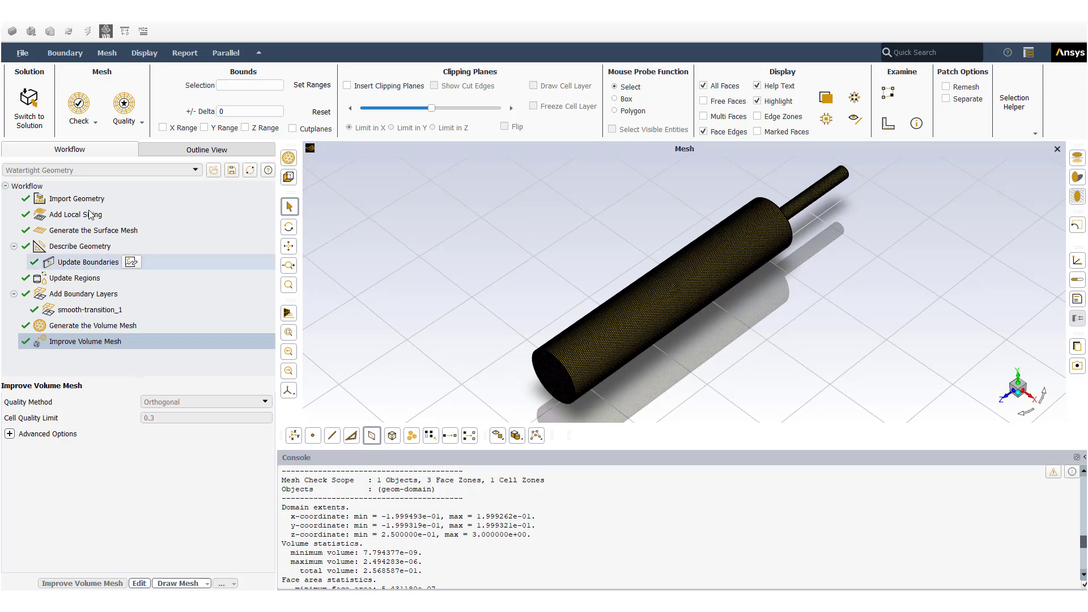
- Report the mesh's orthogonal cell quality and examine the minimum quality and the cell count in the console
{"action": "left_click", "coordinate": [88, 122]}
{"action": "left_click", "coordinate": [126, 121]}
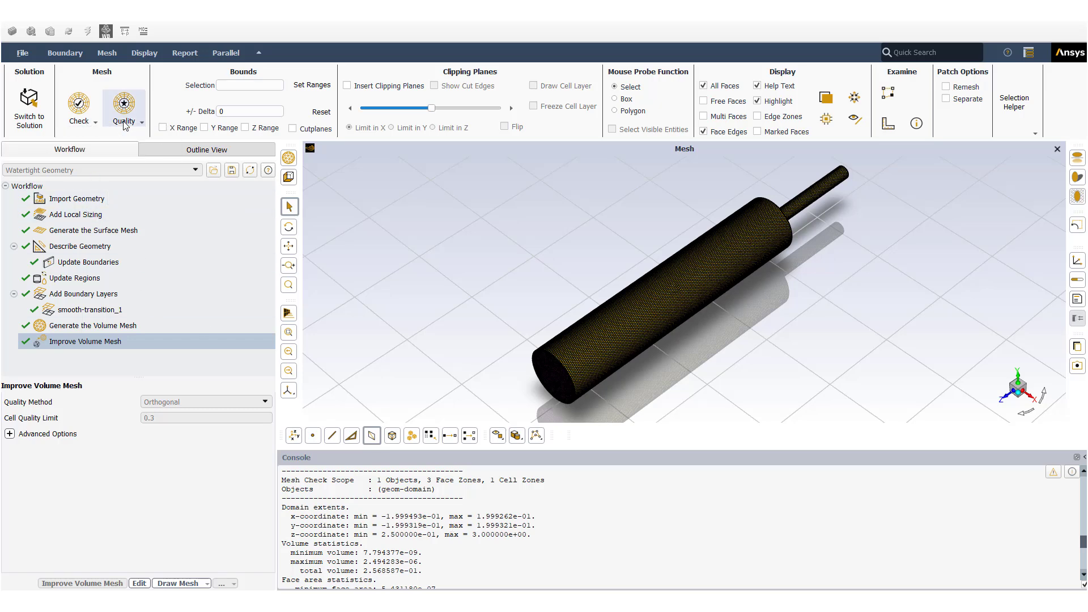
{"action": "left_click", "coordinate": [126, 120]}
{"action": "left_click", "coordinate": [128, 149]}
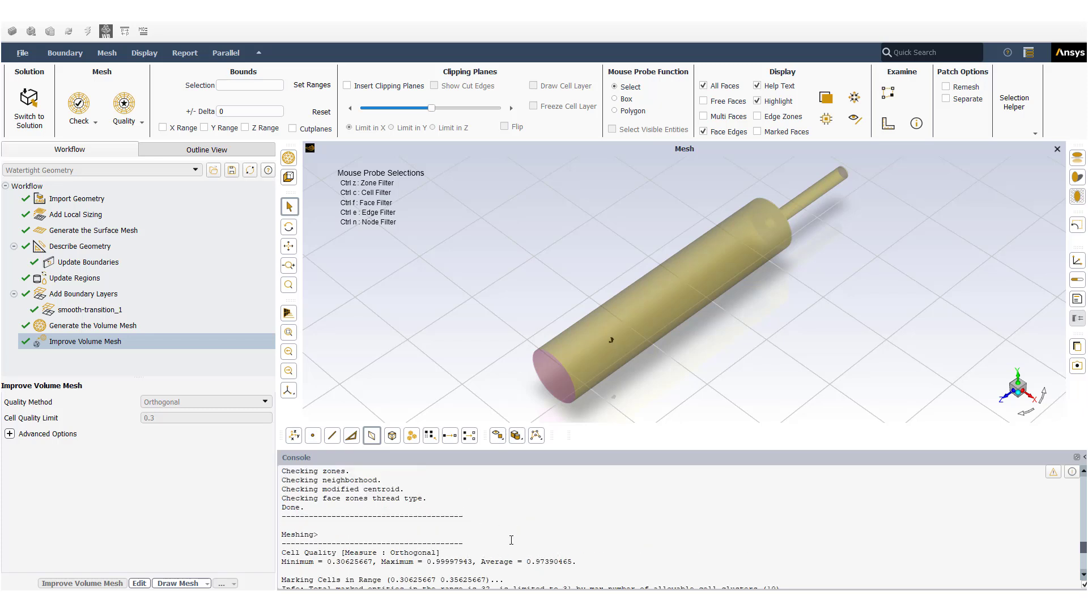
{"action": "left_click_drag", "start_coordinate": [327, 561], "coordinate": [343, 561]}
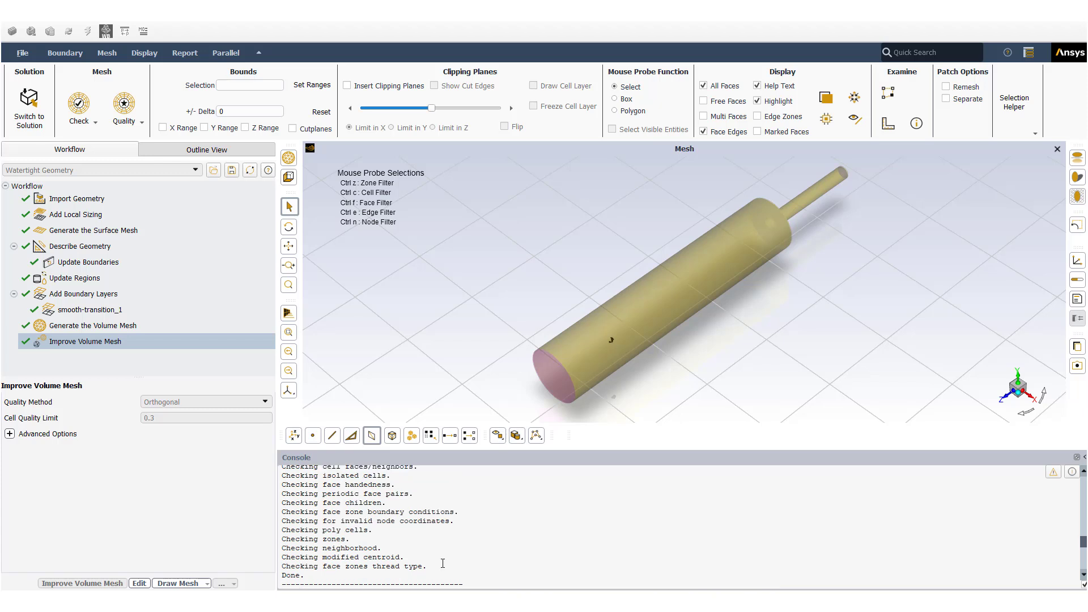
{"action": "scroll", "coordinate": [501, 516], "scroll_direction": "up", "scroll_amount": 3}
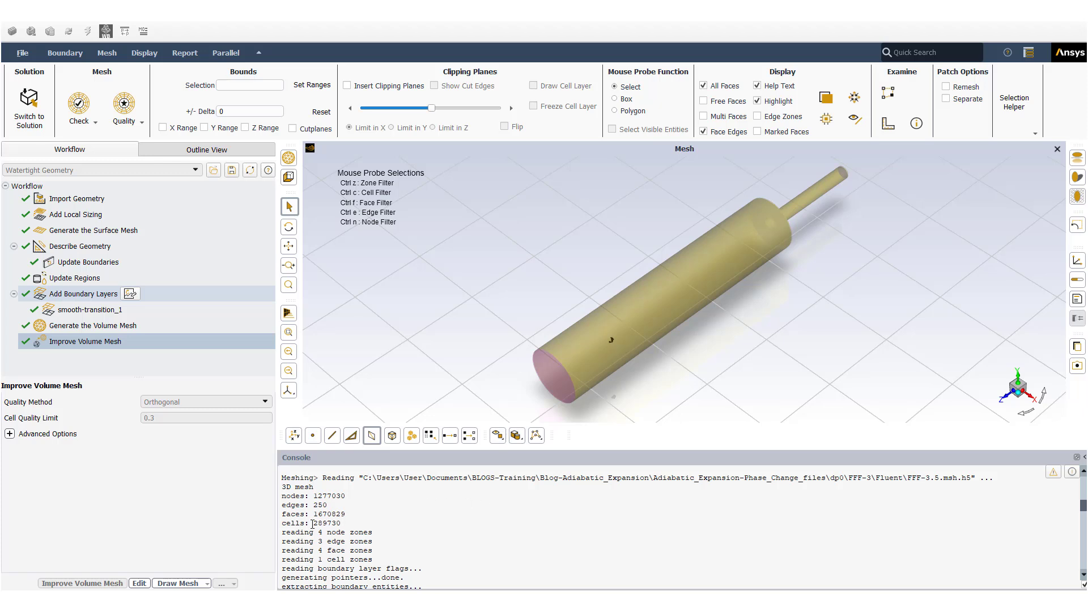
{"action": "left_click_drag", "start_coordinate": [315, 523], "coordinate": [343, 525]}
- Draw the full volume mesh clipped in Y and examine the cells and boundary layers where the pipe meets the large cylinder
{"action": "left_click", "coordinate": [196, 583]}
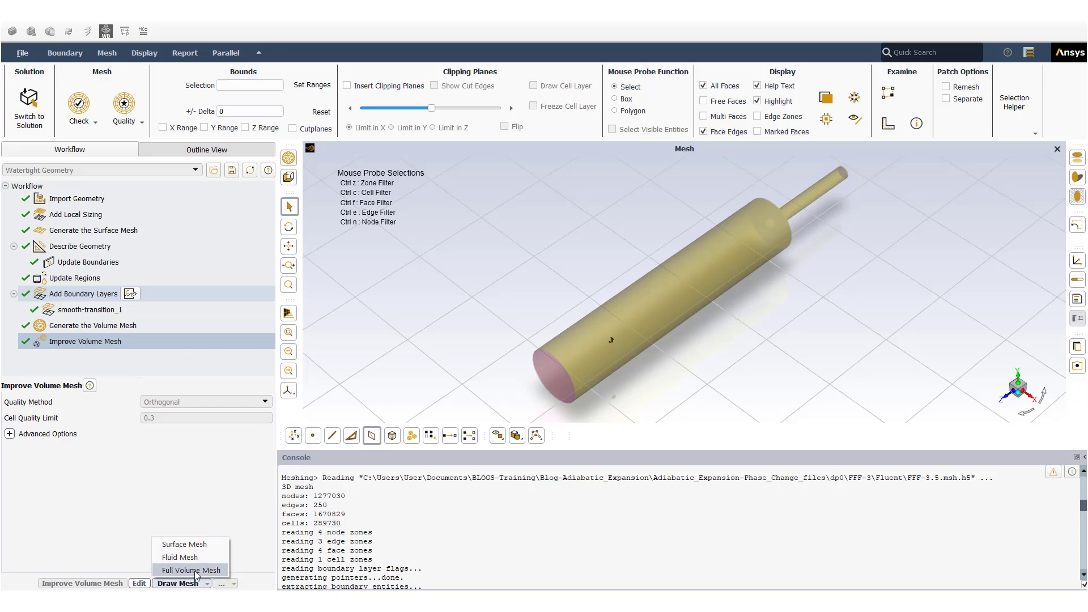
{"action": "left_click", "coordinate": [196, 574]}
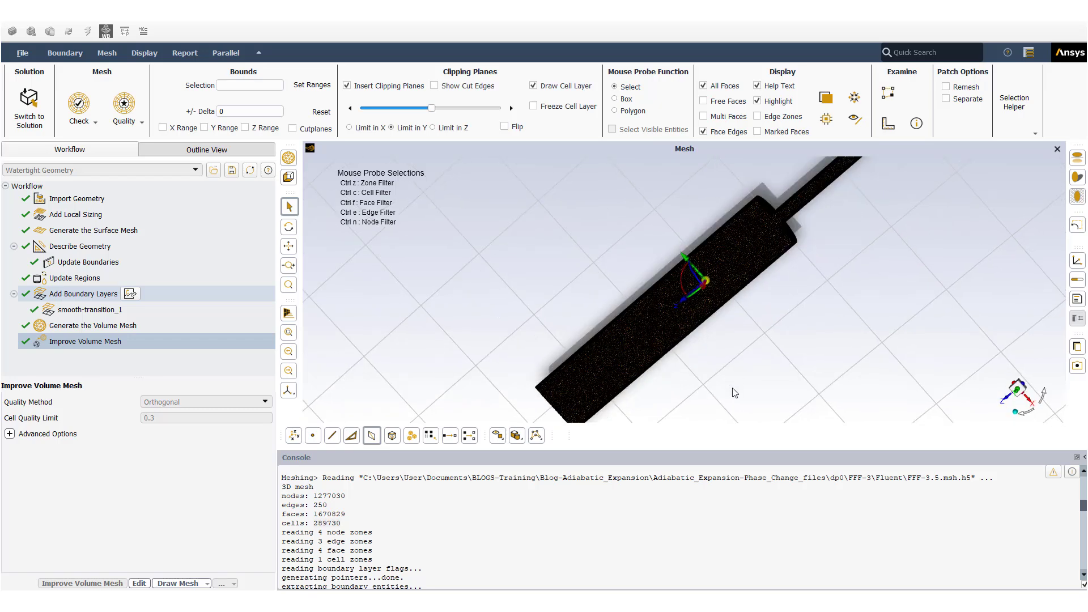
{"action": "middle_click_drag", "start_coordinate": [732, 389], "coordinate": [841, 322]}
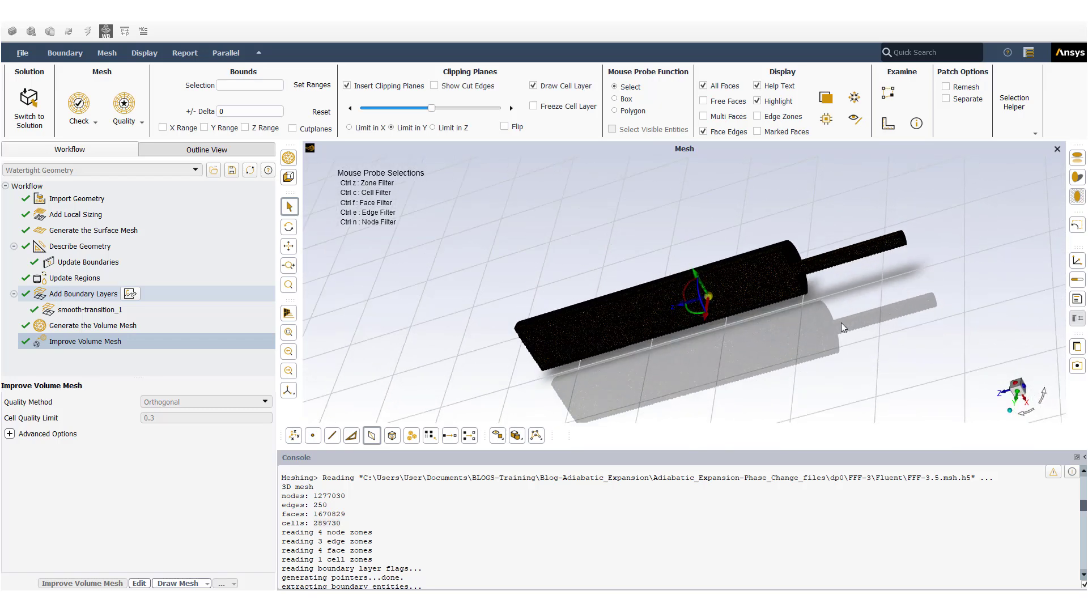
{"action": "left_click", "coordinate": [1018, 396]}
{"action": "left_click", "coordinate": [1045, 399]}
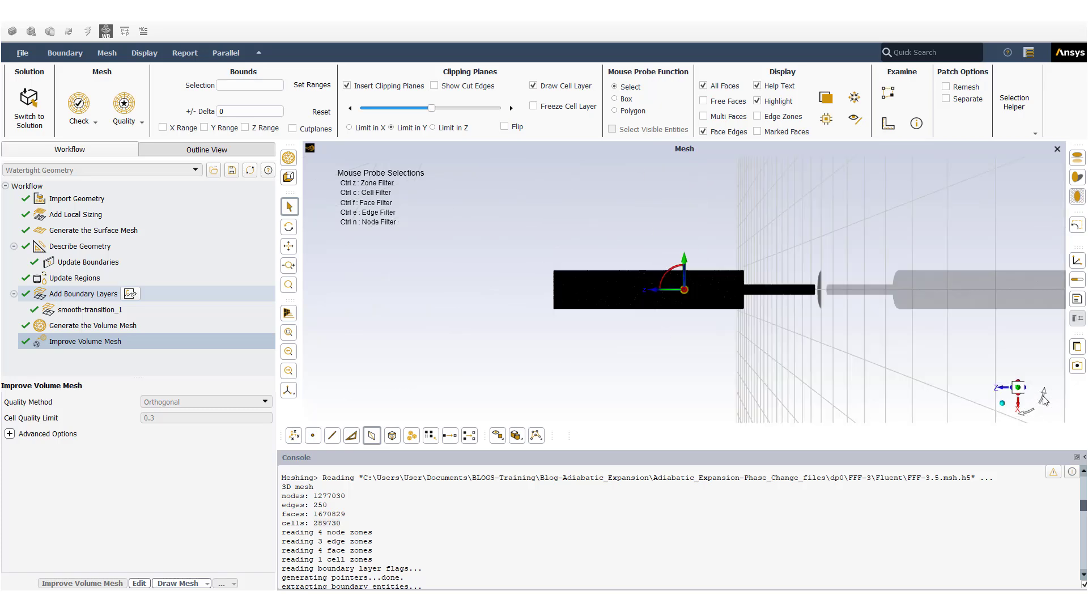
{"action": "scroll", "coordinate": [698, 311], "scroll_direction": "up", "scroll_amount": 8}
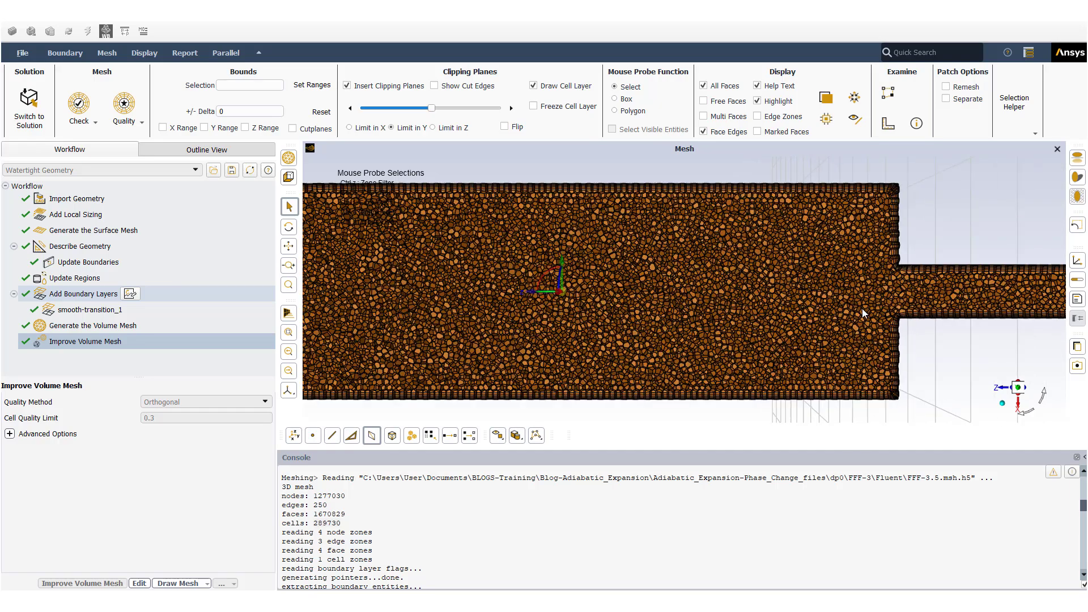
{"action": "scroll", "coordinate": [947, 300], "scroll_direction": "up", "scroll_amount": 3}
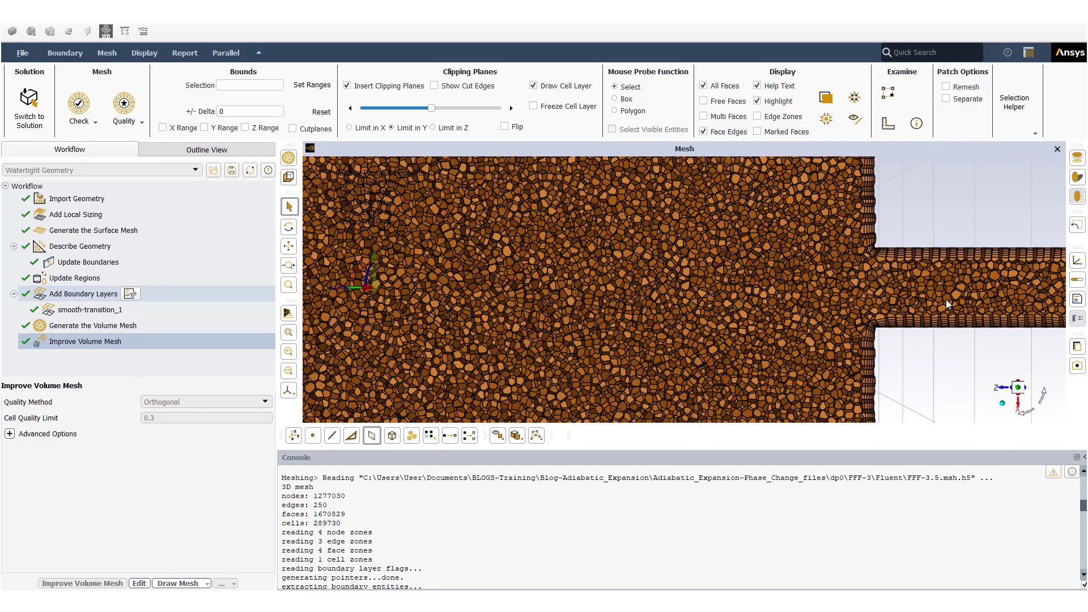
{"action": "scroll", "coordinate": [947, 299], "scroll_direction": "down", "scroll_amount": 5}
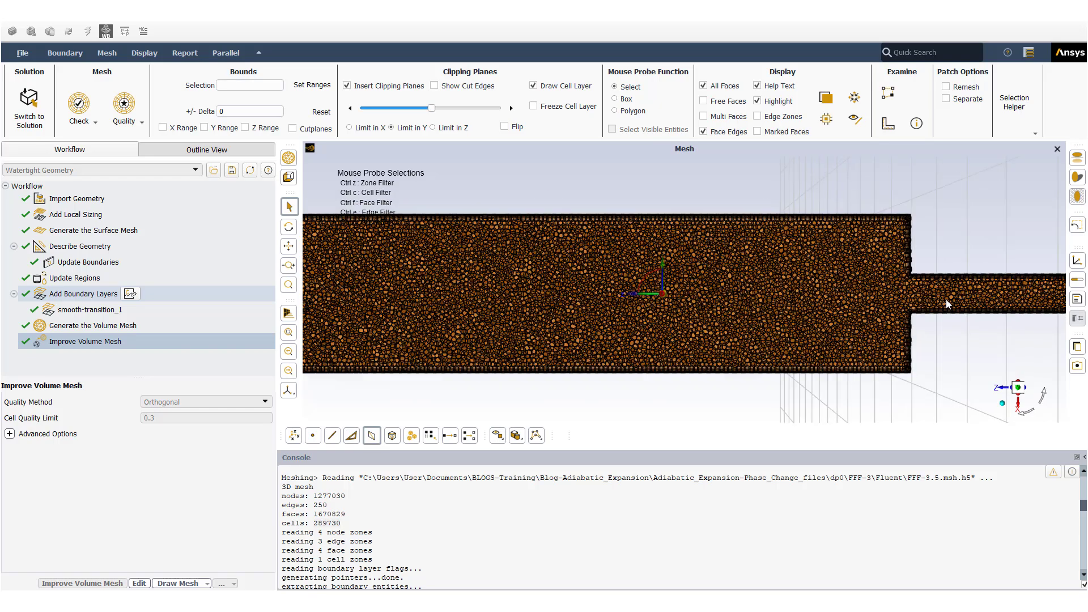
{"action": "scroll", "coordinate": [946, 299], "scroll_direction": "down", "scroll_amount": 4}
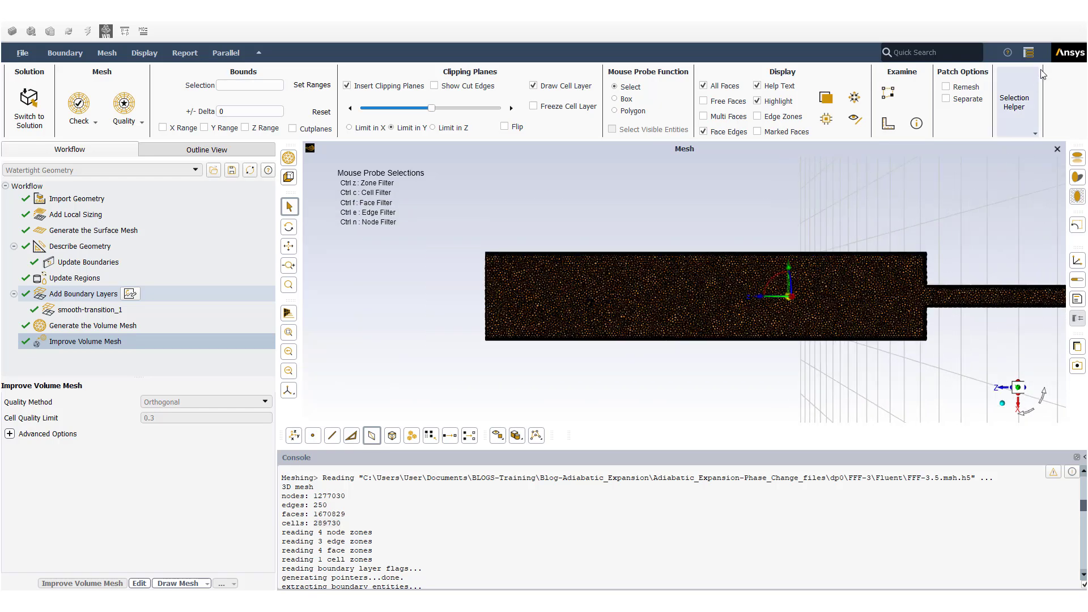
- Quit the meshing session and open the Phase Change system's Setup in the Fluent solver
{"action": "left_click", "coordinate": [1071, 22]}
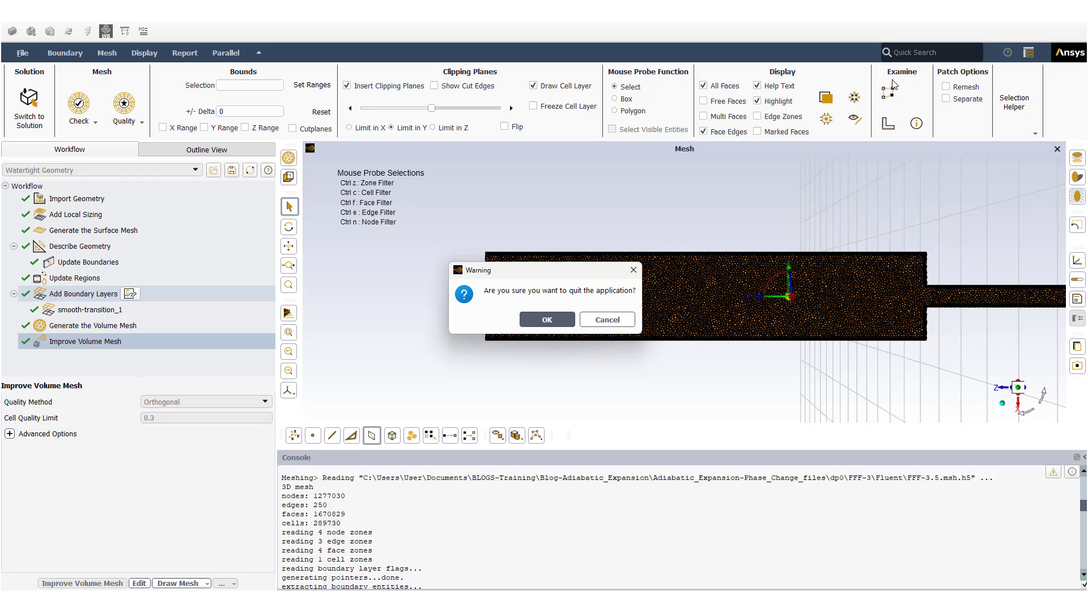
{"action": "left_click", "coordinate": [560, 322]}
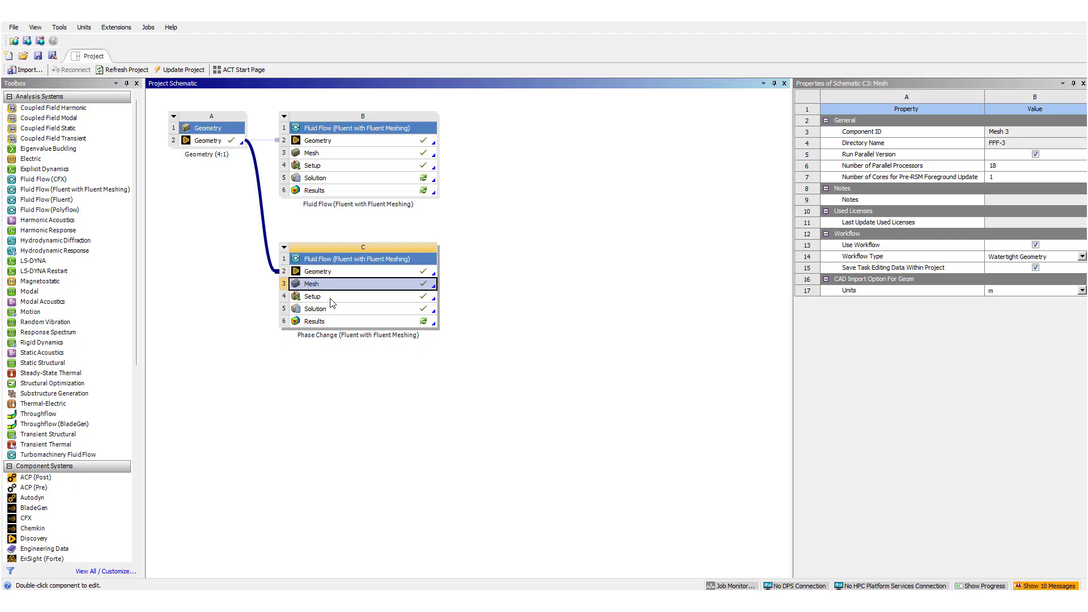
{"action": "left_click", "coordinate": [332, 300]}
{"action": "double_click", "coordinate": [332, 299]}
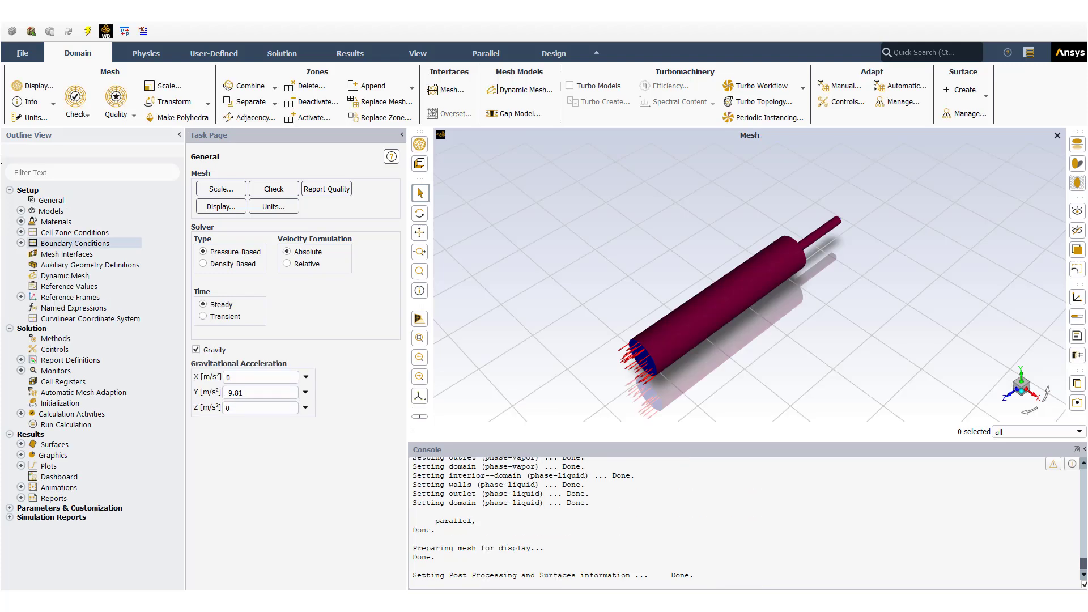
- Report the mesh size and evaluate the mesh quality, examining the cell count and minimum orthogonal quality in the console
{"action": "left_click", "coordinate": [31, 102]}
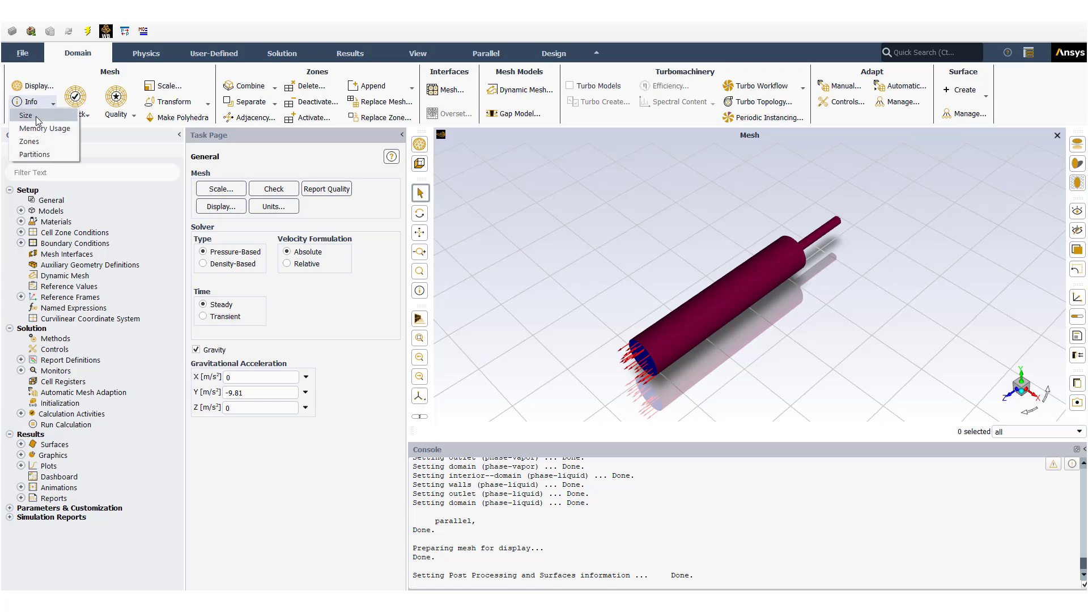
{"action": "left_click", "coordinate": [38, 116]}
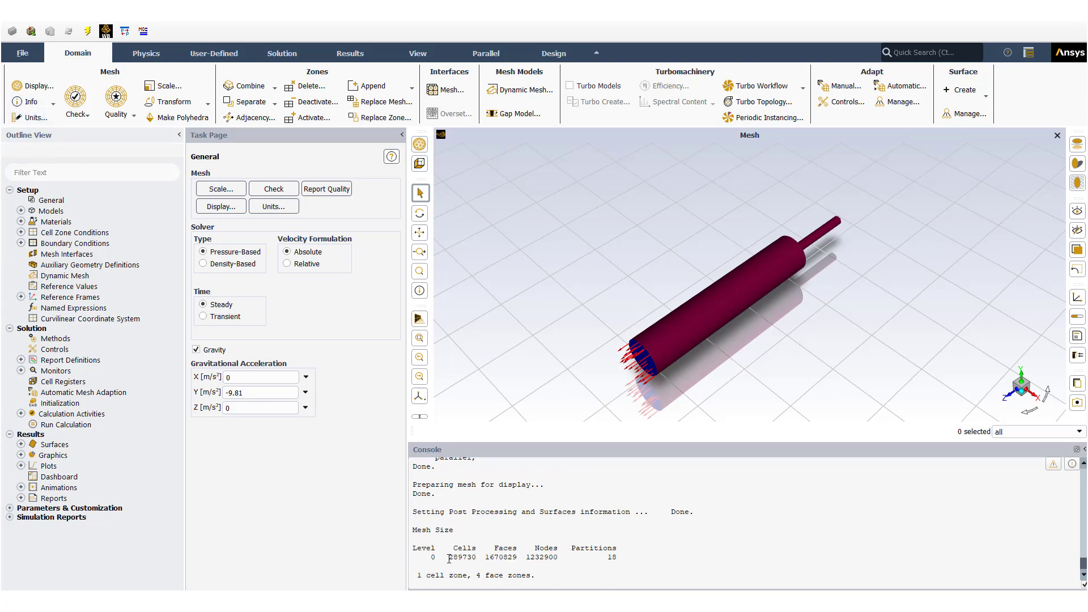
{"action": "left_click_drag", "start_coordinate": [449, 558], "coordinate": [479, 558]}
{"action": "left_click", "coordinate": [117, 111]}
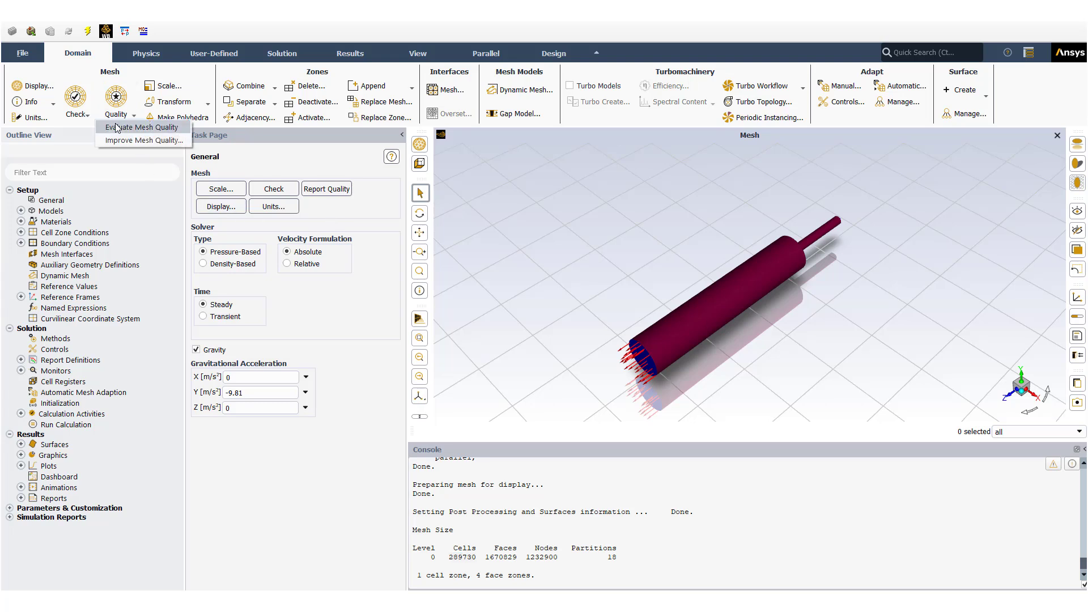
{"action": "left_click", "coordinate": [117, 127]}
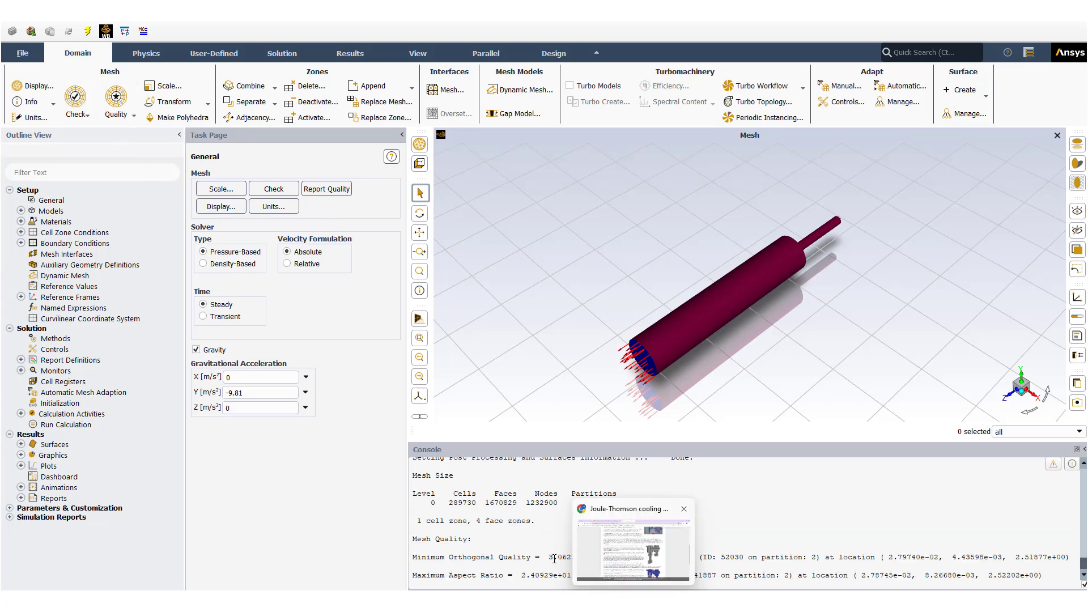
{"action": "left_click_drag", "start_coordinate": [549, 558], "coordinate": [558, 559]}
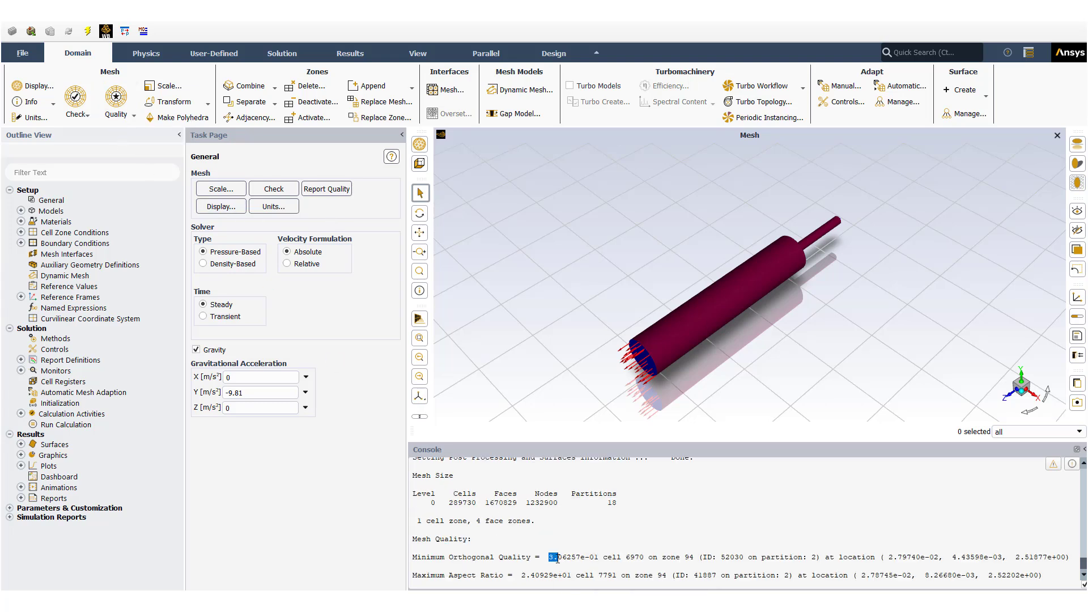
{"action": "left_click", "coordinate": [628, 563]}
- Display the inlet, outlet and walls surfaces with faces and all edges, and examine the surface mesh where the pipe meets the cylinder
{"action": "left_click", "coordinate": [221, 206]}
{"action": "left_click", "coordinate": [325, 347]}
{"action": "left_click", "coordinate": [318, 338]}
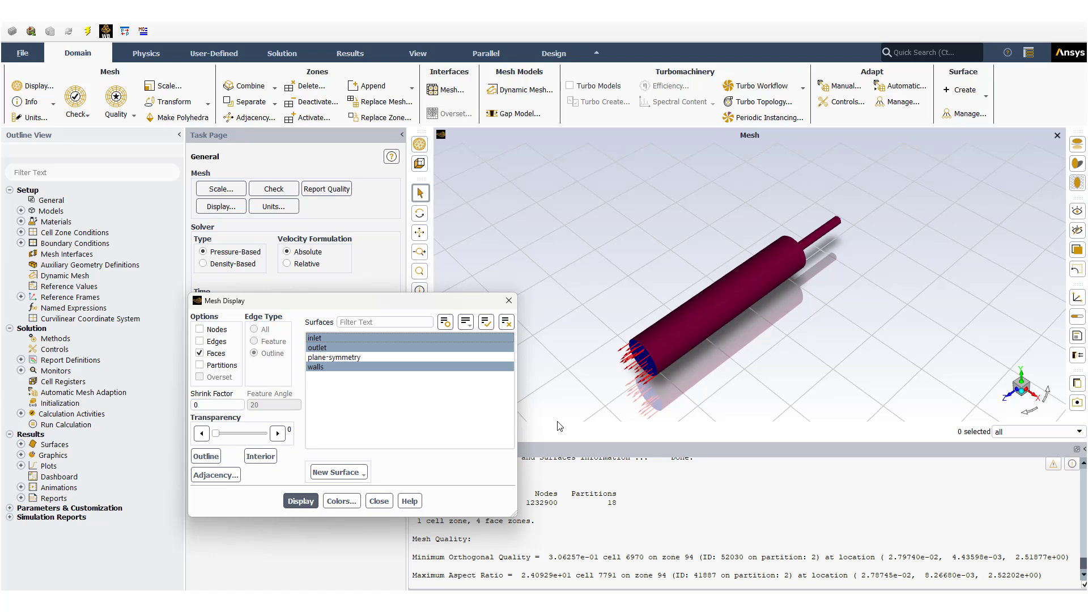
{"action": "left_click", "coordinate": [300, 501]}
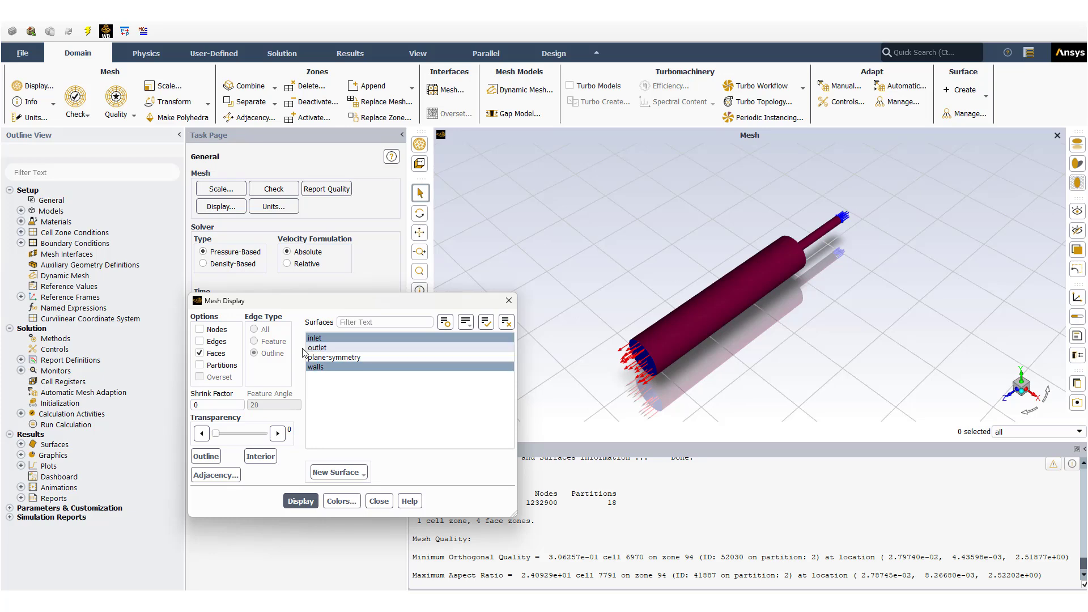
{"action": "left_click", "coordinate": [199, 341]}
{"action": "left_click", "coordinate": [296, 502]}
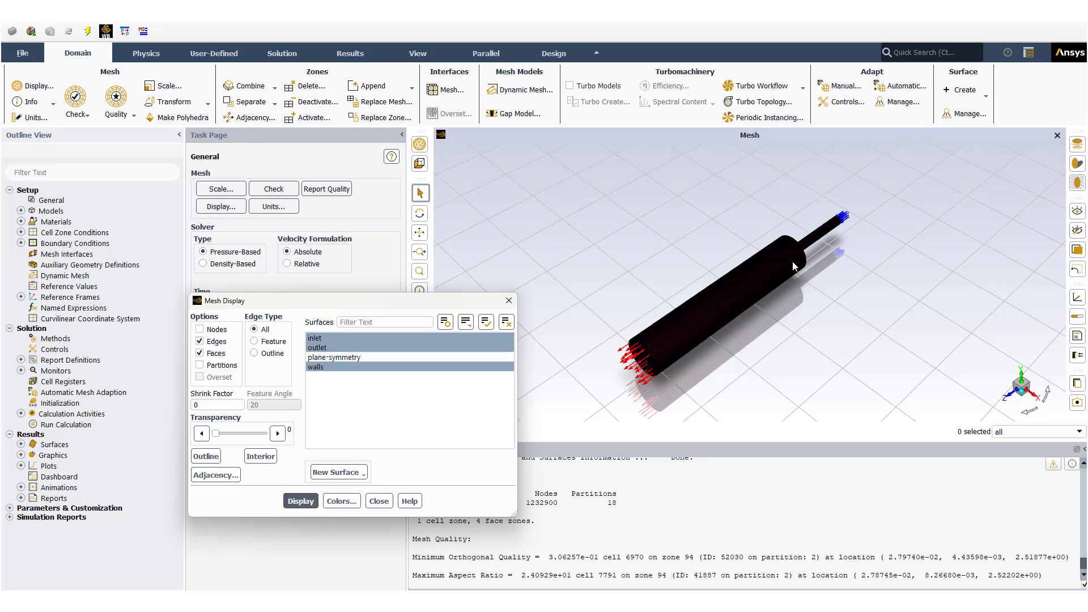
{"action": "scroll", "coordinate": [792, 261], "scroll_direction": "up", "scroll_amount": 6}
{"action": "left_click_drag", "start_coordinate": [805, 269], "coordinate": [829, 265]}
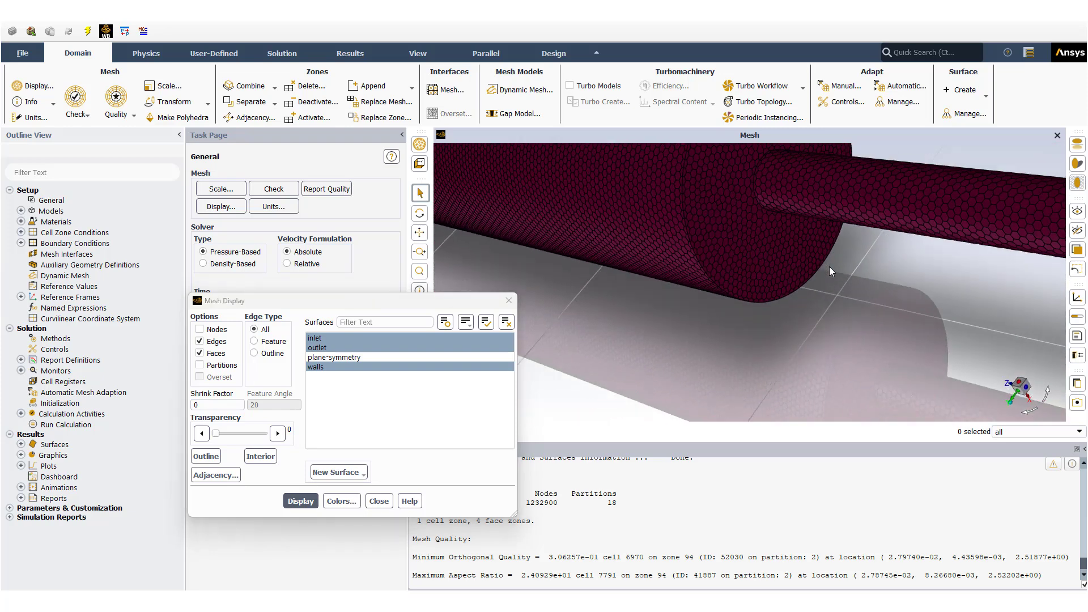
- Orient the model to a side view in the Y-Z plane and hide the ground plane grid and reflection
{"action": "left_click", "coordinate": [1021, 389]}
{"action": "left_click", "coordinate": [378, 501]}
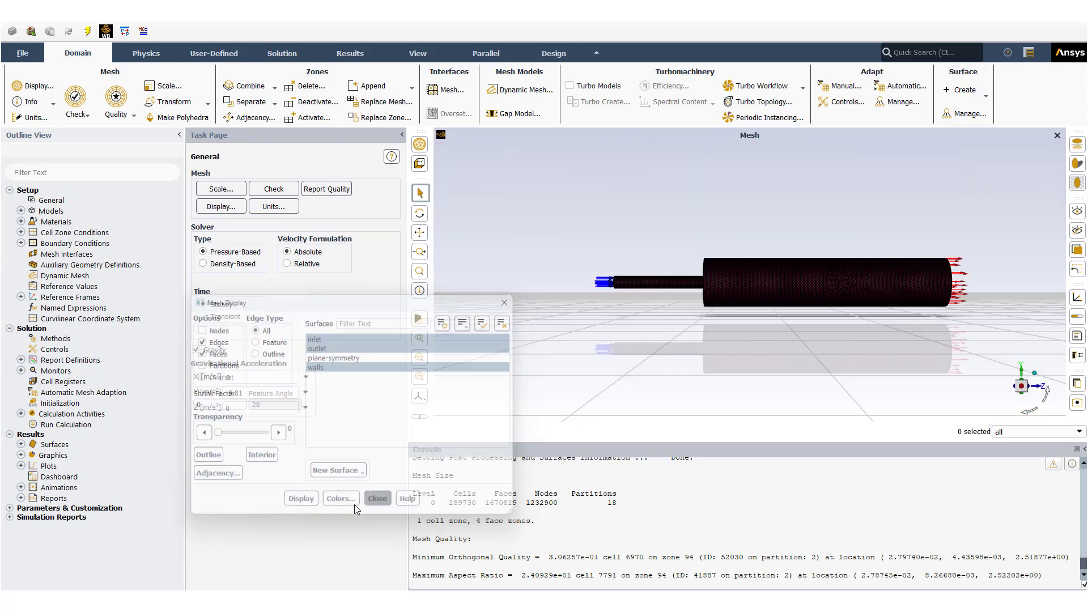
{"action": "left_click", "coordinate": [1076, 181]}
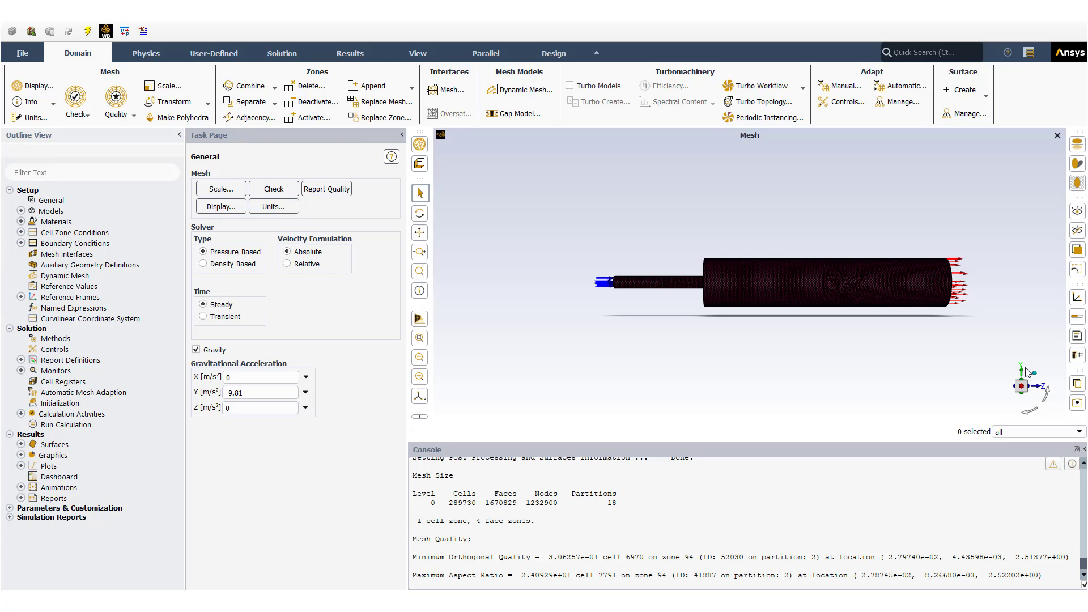
- Review the list of physics models and the fluid materials defined in the case
{"action": "left_click", "coordinate": [21, 211]}
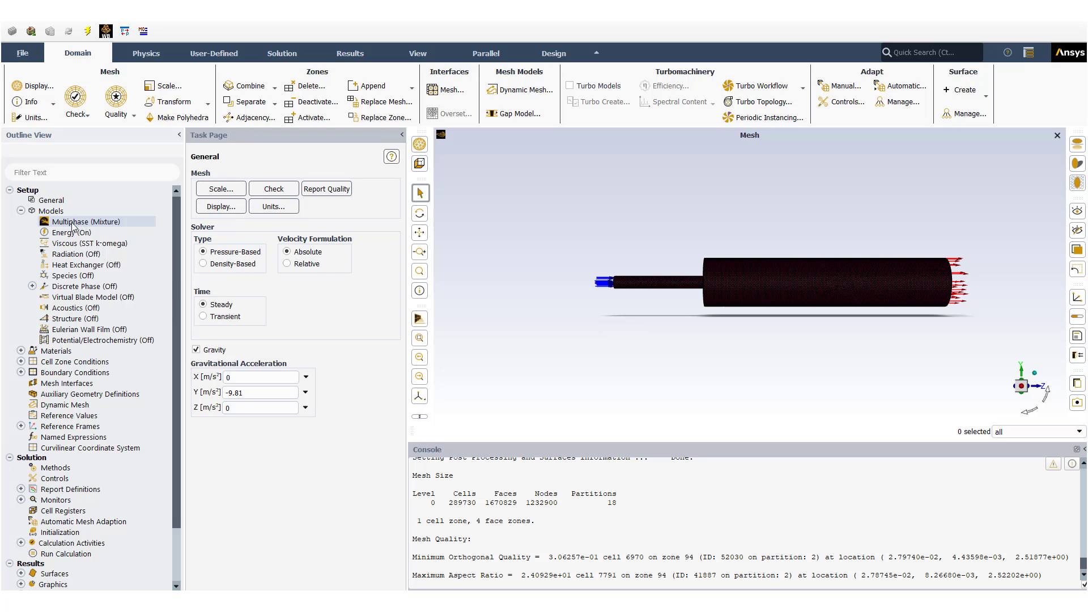
{"action": "left_click", "coordinate": [20, 211]}
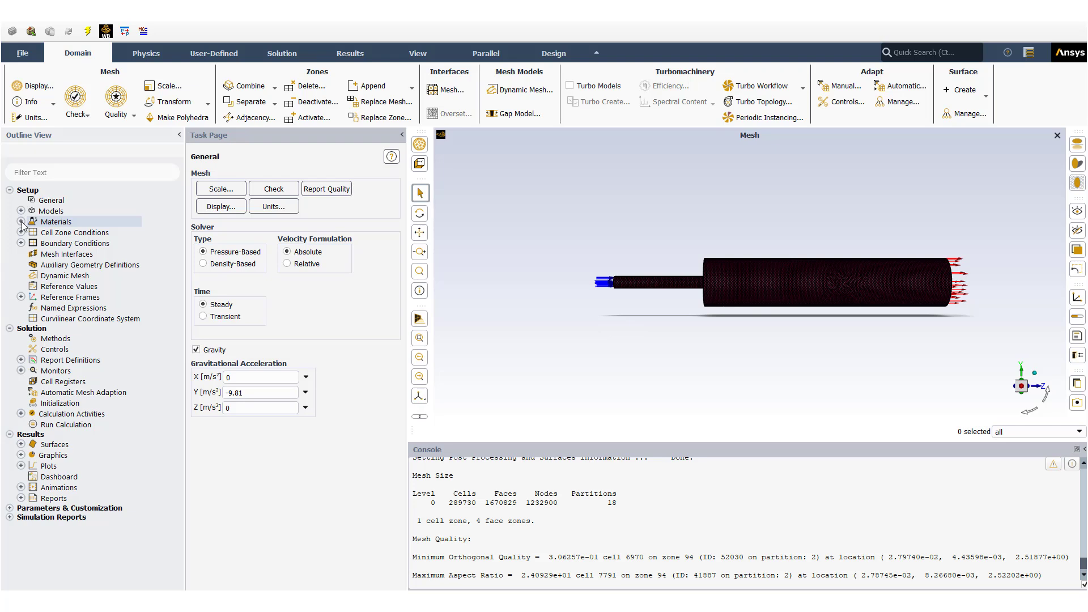
{"action": "left_click", "coordinate": [21, 221]}
{"action": "left_click", "coordinate": [32, 233]}
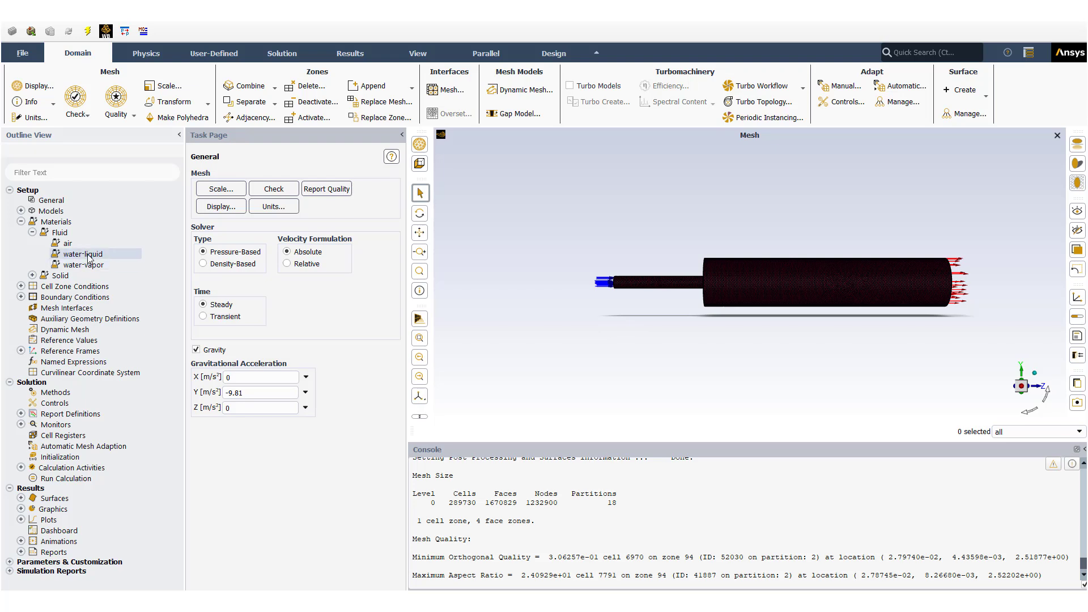
- Look up water-vapor and water-liquid in the Fluent materials database and examine their properties without copying them
{"action": "left_click", "coordinate": [61, 233]}
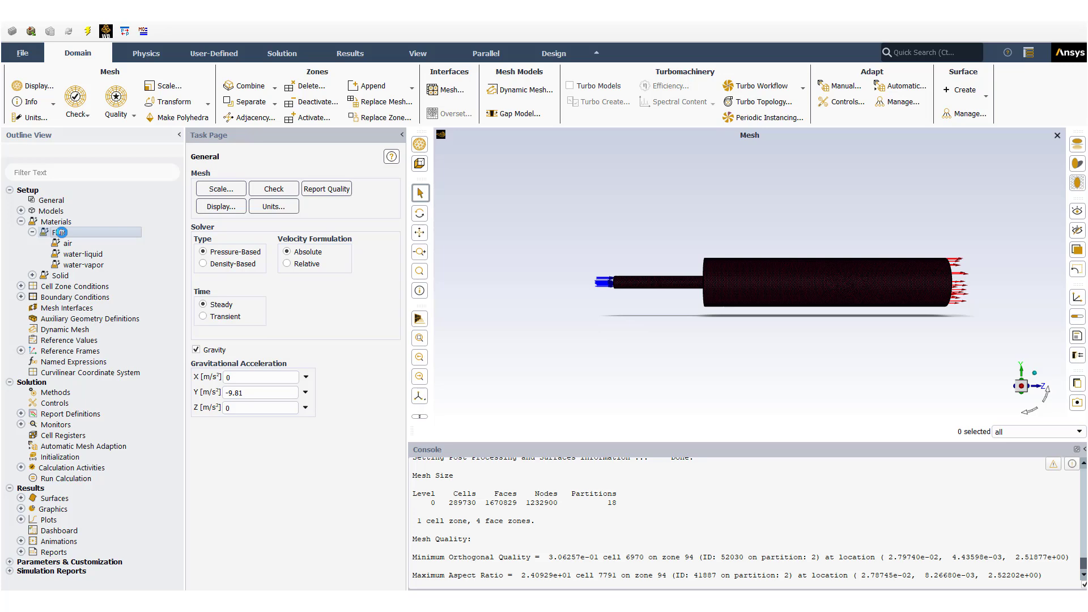
{"action": "right_click", "coordinate": [61, 232]}
{"action": "left_click", "coordinate": [74, 243]}
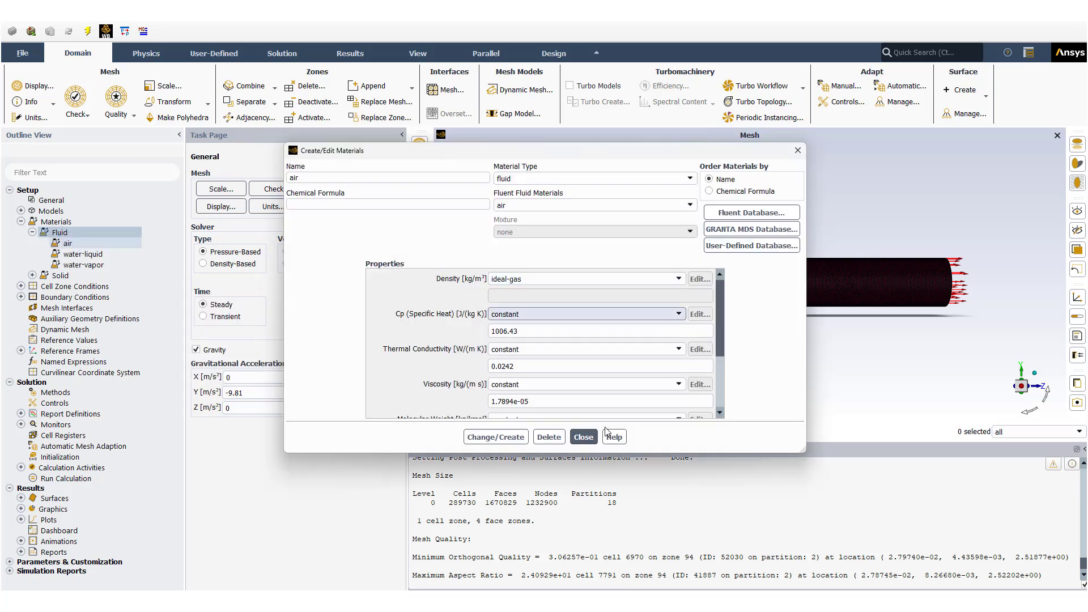
{"action": "left_click", "coordinate": [718, 217]}
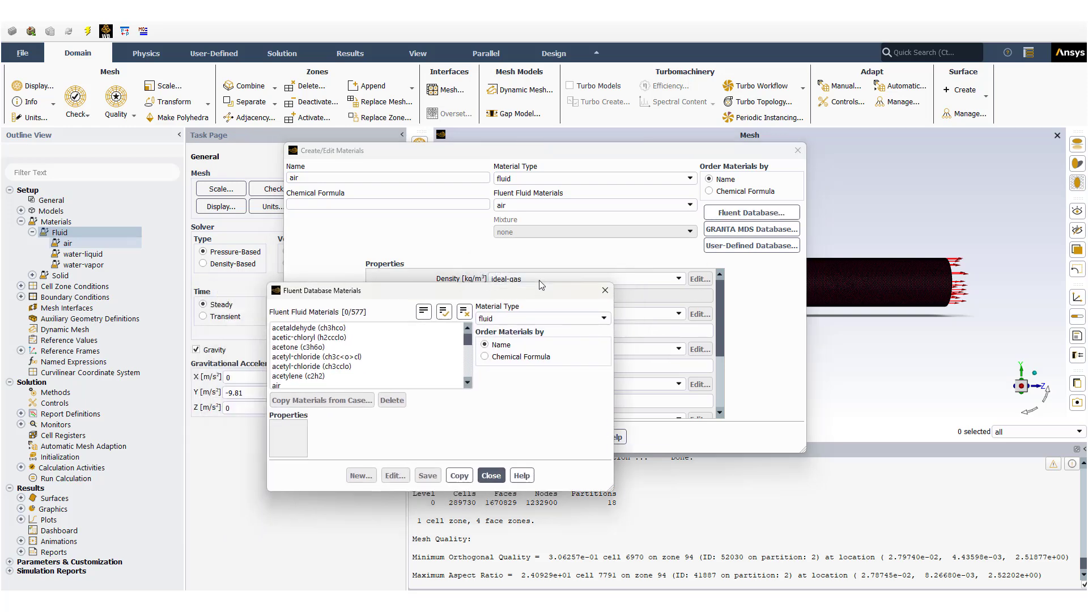
{"action": "left_click_drag", "start_coordinate": [579, 287], "coordinate": [579, 333]}
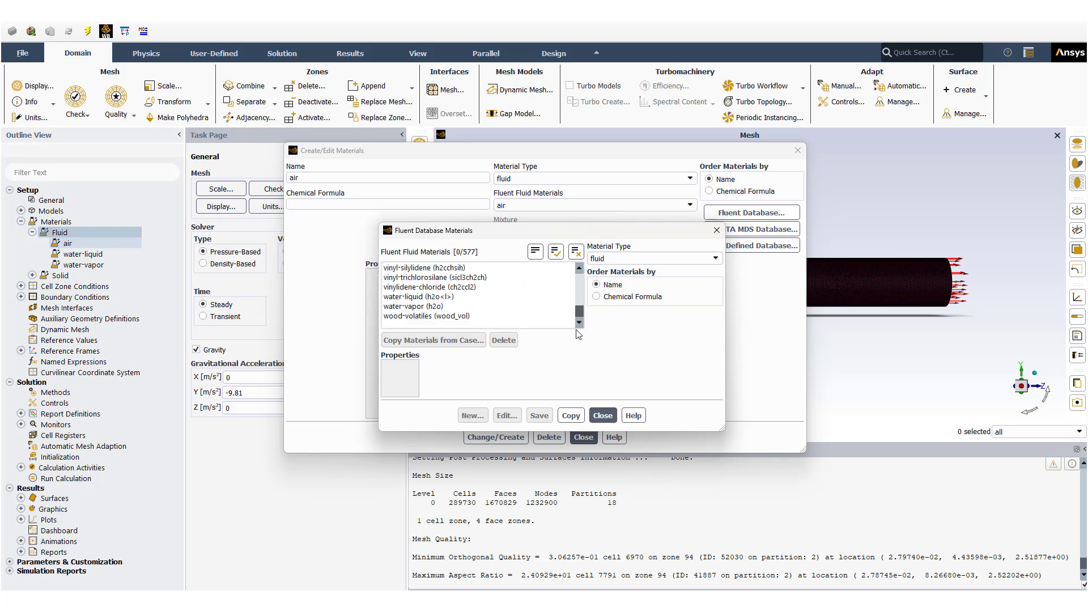
{"action": "left_click", "coordinate": [436, 306]}
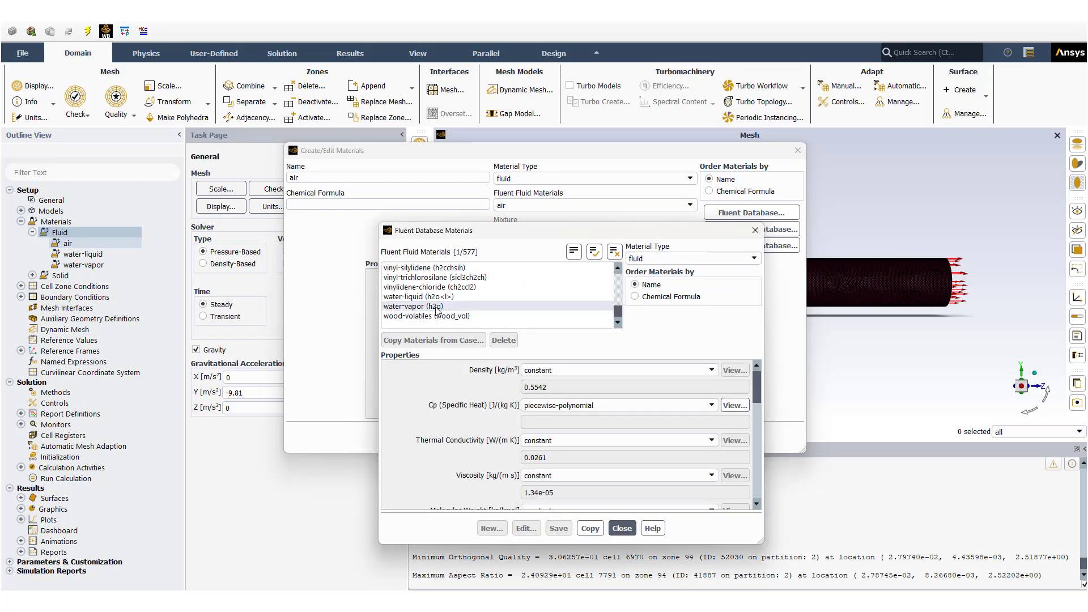
{"action": "left_click", "coordinate": [445, 298]}
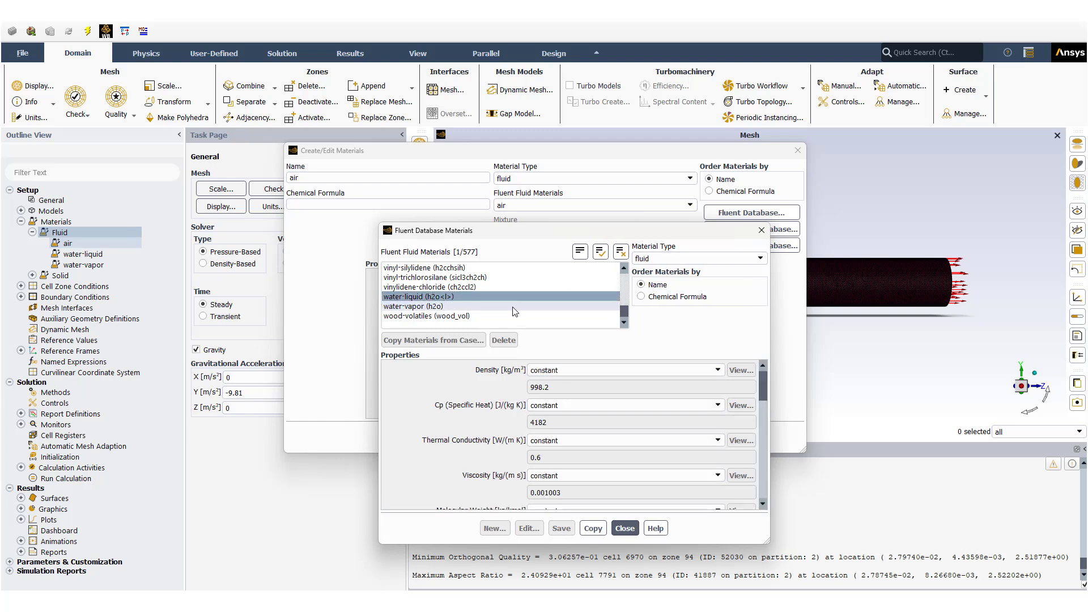
{"action": "left_click", "coordinate": [624, 528]}
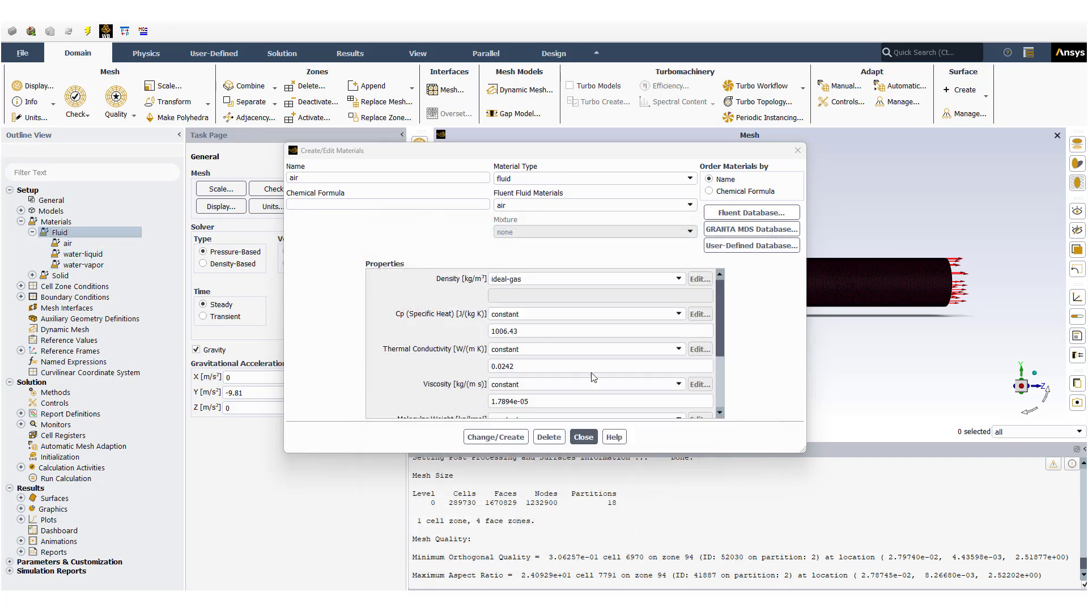
{"action": "left_click", "coordinate": [583, 437]}
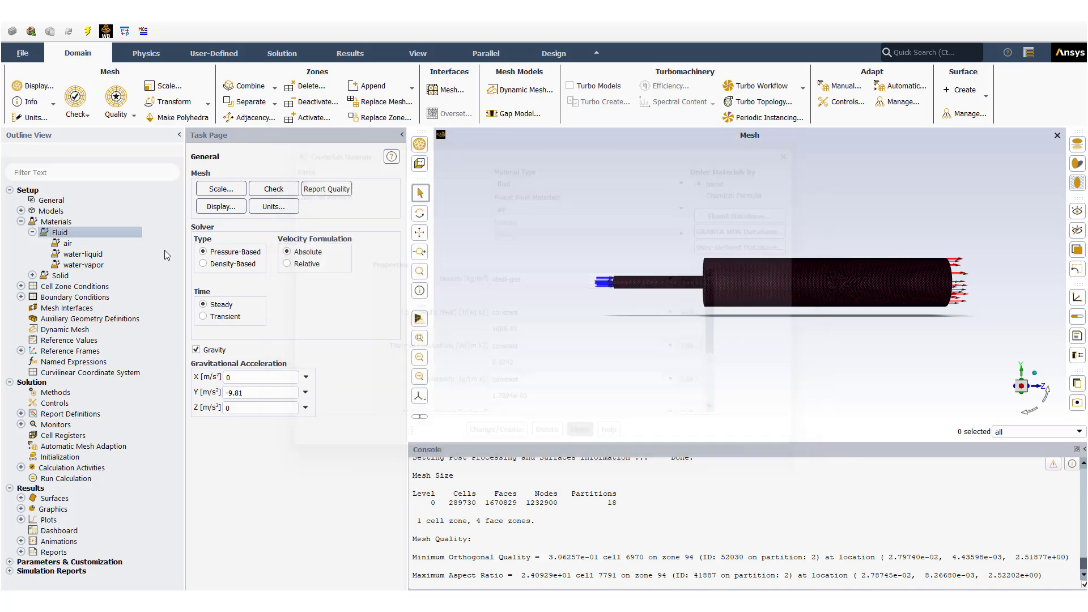
- Examine the material properties of the case's water-liquid fluid
{"action": "double_click", "coordinate": [99, 255]}
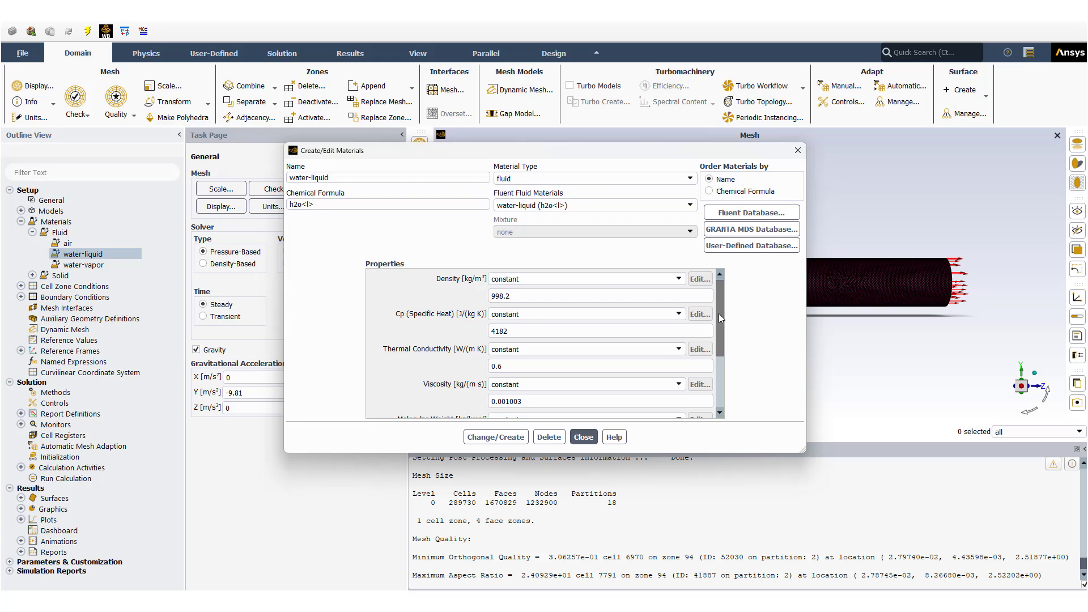
{"action": "left_click_drag", "start_coordinate": [721, 315], "coordinate": [729, 289]}
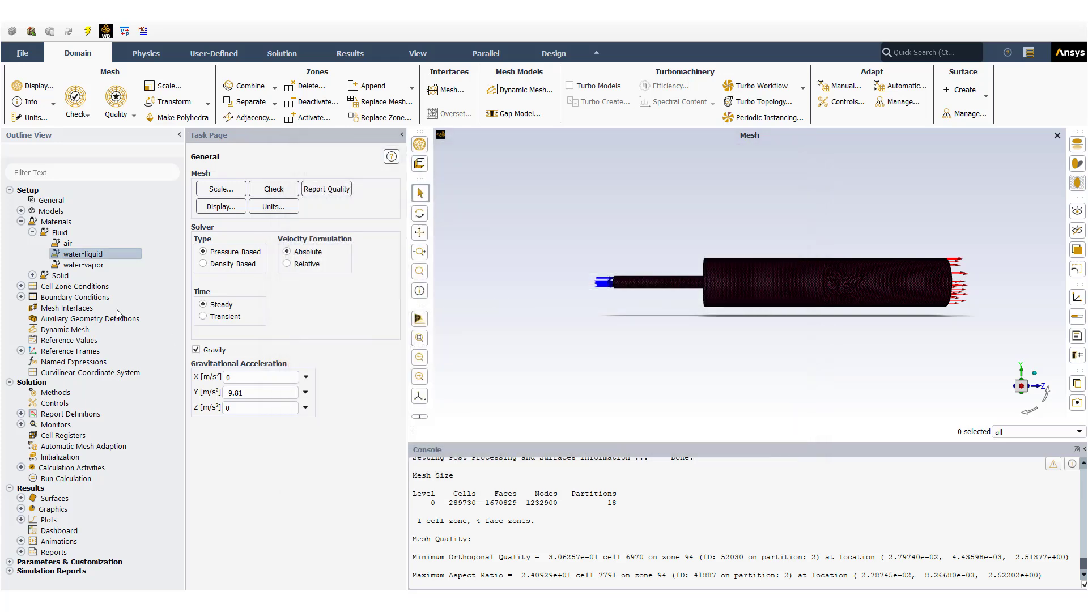
{"action": "left_click", "coordinate": [583, 437]}
- Examine the case's water-vapor properties, including its density, specific heat, standard state enthalpy and reference temperature settings
{"action": "left_click", "coordinate": [96, 269]}
{"action": "double_click", "coordinate": [95, 266]}
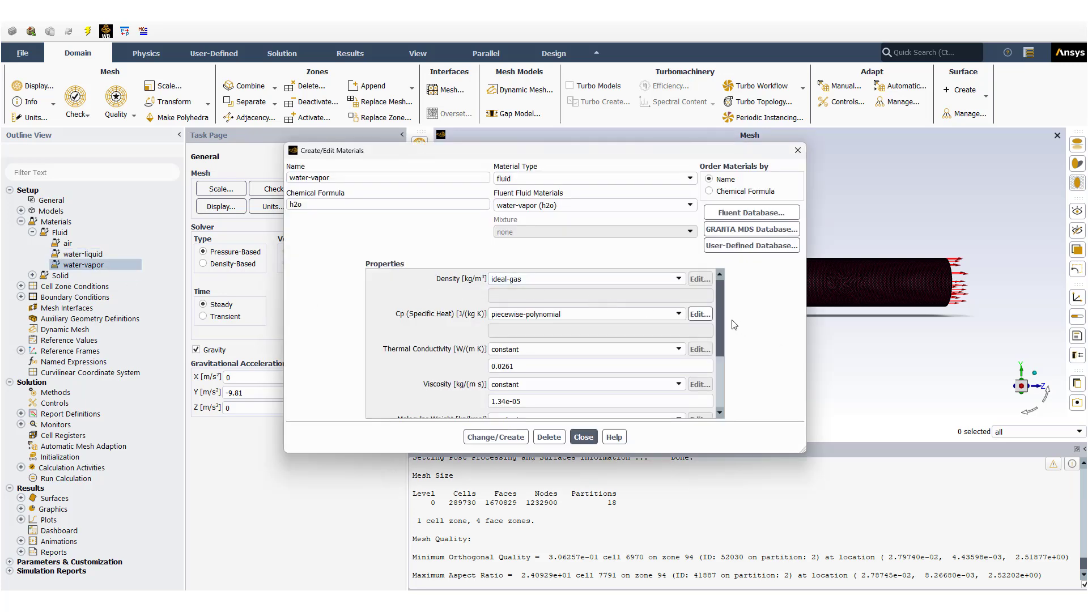
{"action": "left_click_drag", "start_coordinate": [722, 319], "coordinate": [722, 378]}
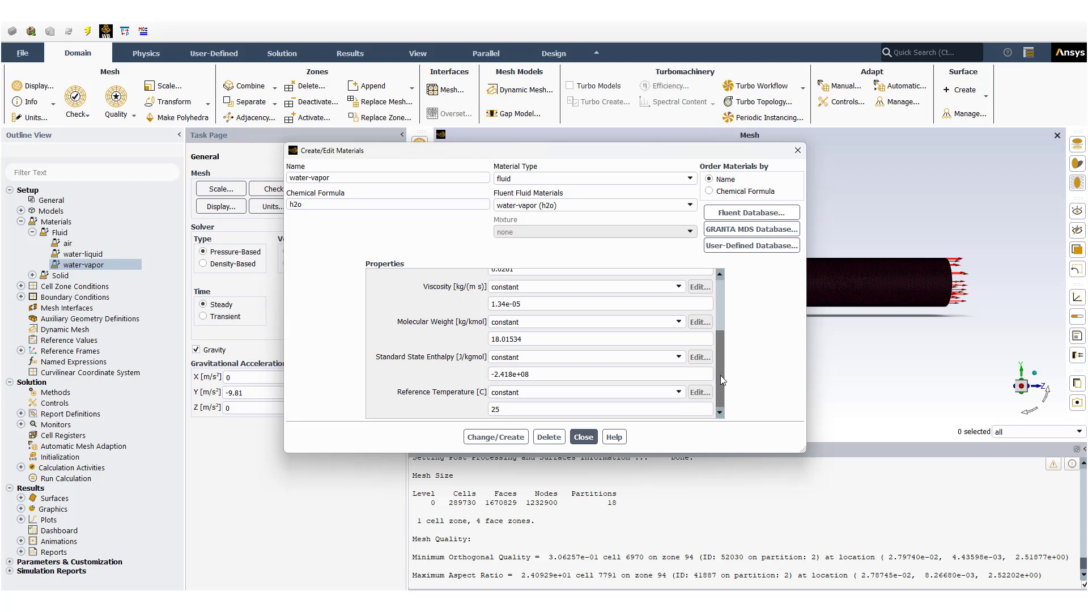
{"action": "left_click", "coordinate": [538, 374]}
{"action": "left_click", "coordinate": [582, 438]}
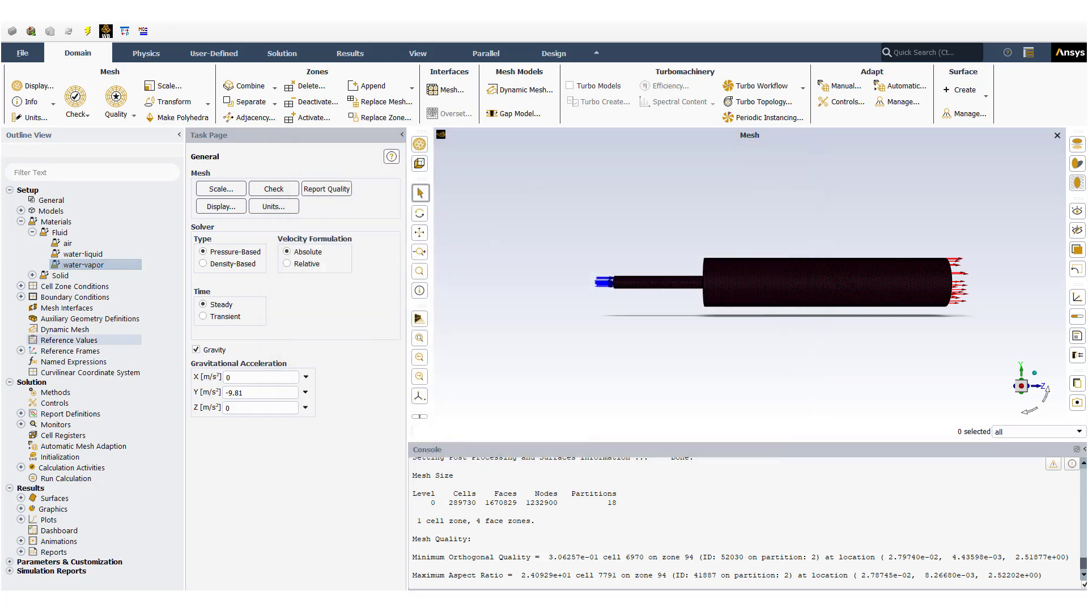
{"action": "left_click", "coordinate": [32, 233]}
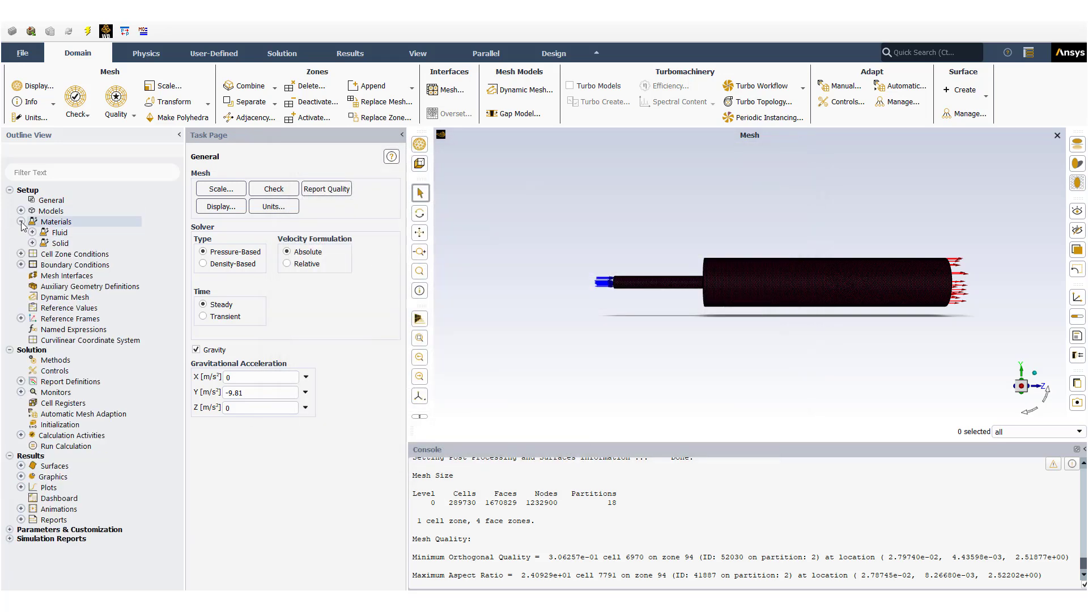
{"action": "left_click", "coordinate": [21, 221]}
- Examine the Multiphase model's mixture settings and the material assigned to each of the vapor and liquid phases
{"action": "left_click", "coordinate": [21, 211]}
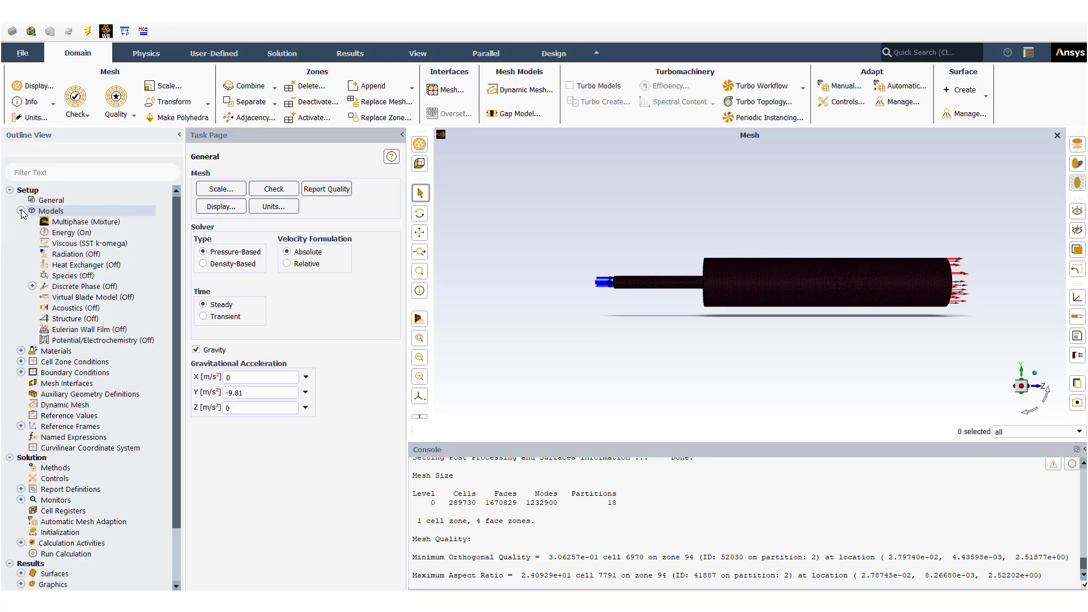
{"action": "left_click", "coordinate": [69, 223]}
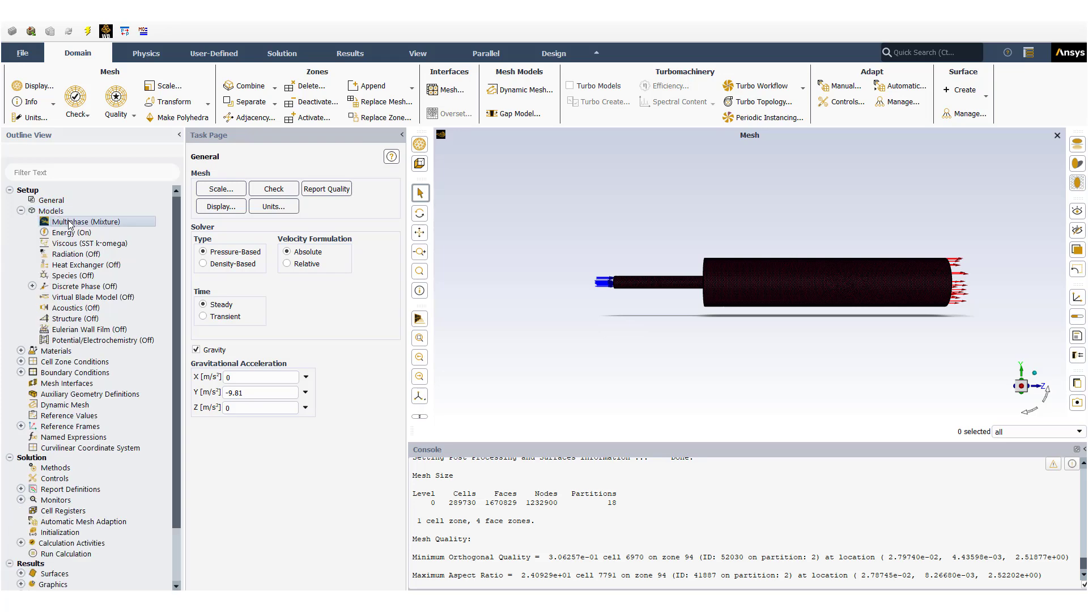
{"action": "double_click", "coordinate": [70, 223]}
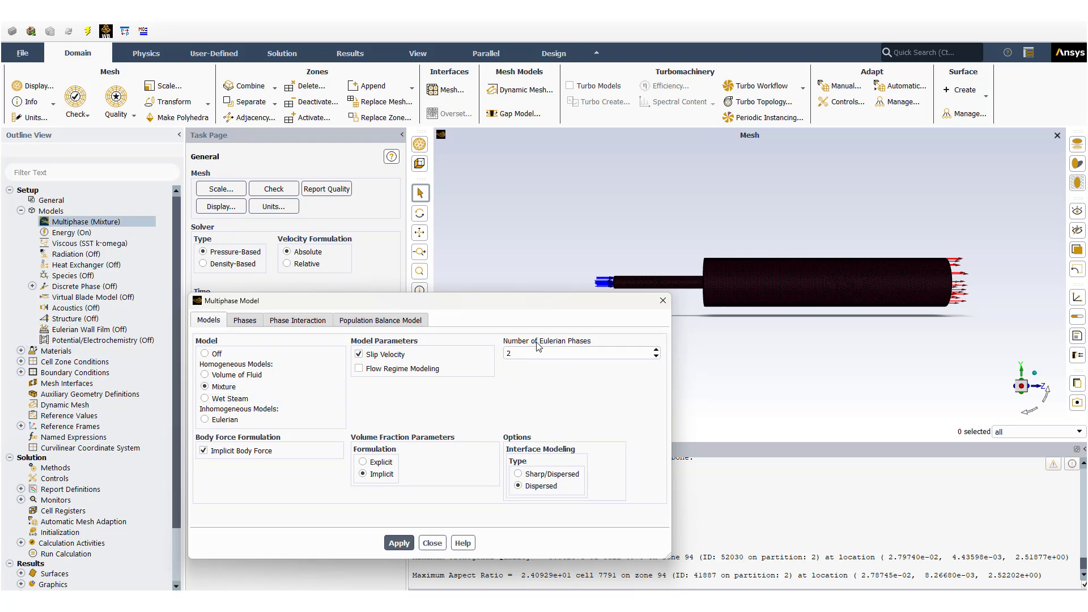
{"action": "left_click", "coordinate": [248, 320]}
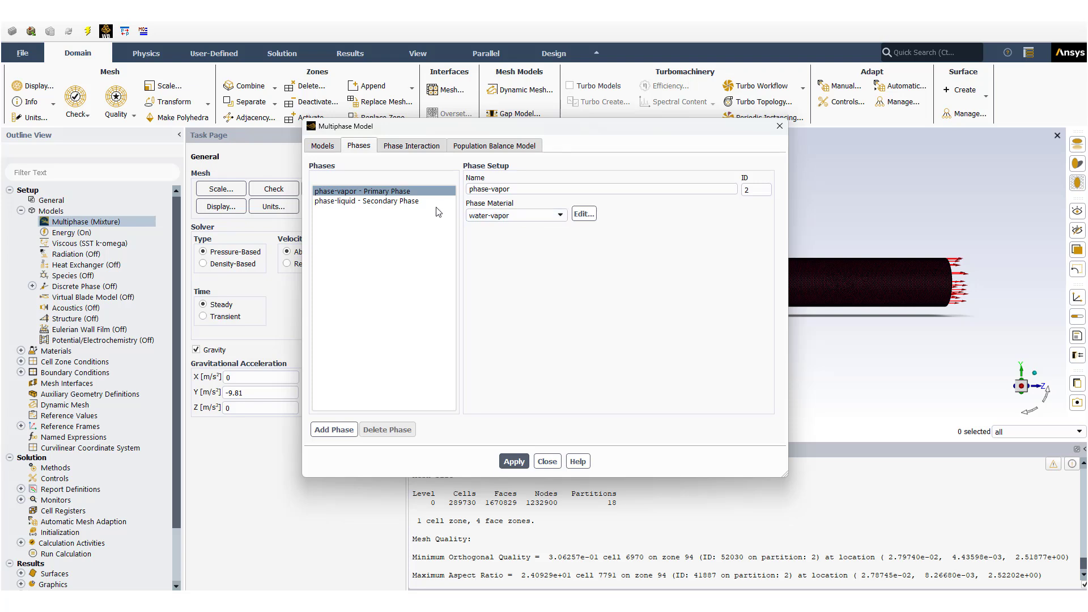
{"action": "left_click", "coordinate": [415, 203]}
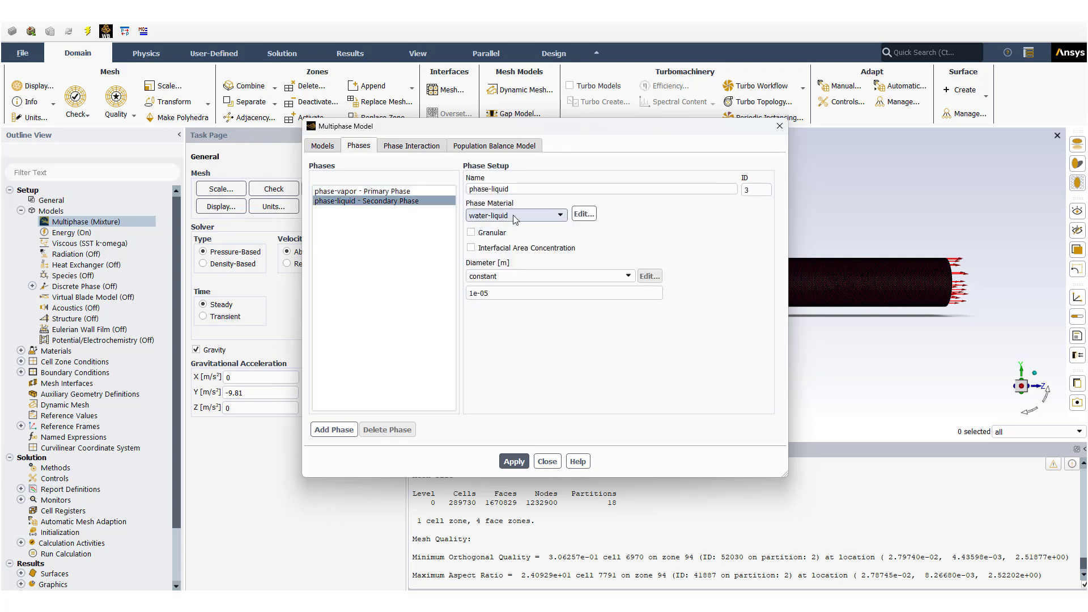
- Examine the vapor-liquid phase interaction forces and the mass transfer mechanism between the phases
{"action": "left_click", "coordinate": [422, 148]}
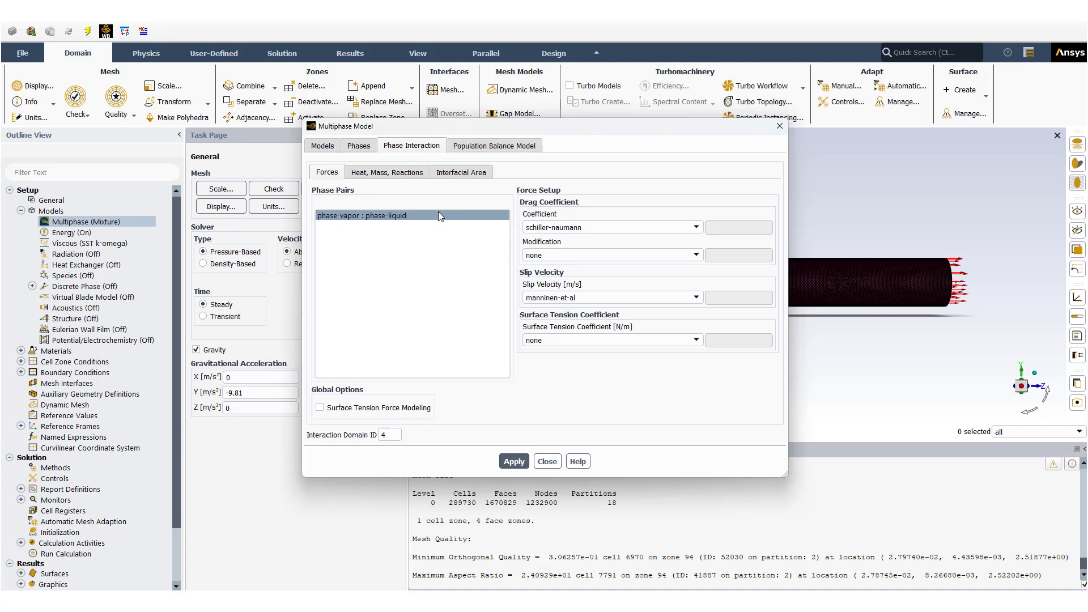
{"action": "left_click", "coordinate": [385, 176]}
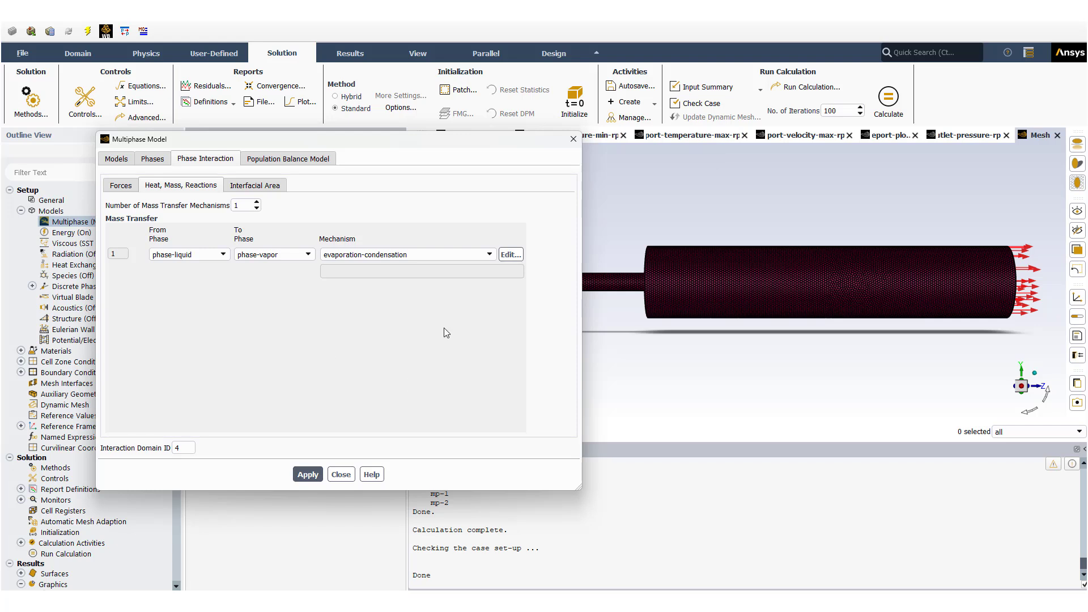
- Examine the available mass transfer mechanisms and the evaporation-condensation model's phase frequencies and saturation temperature
{"action": "left_click", "coordinate": [489, 255]}
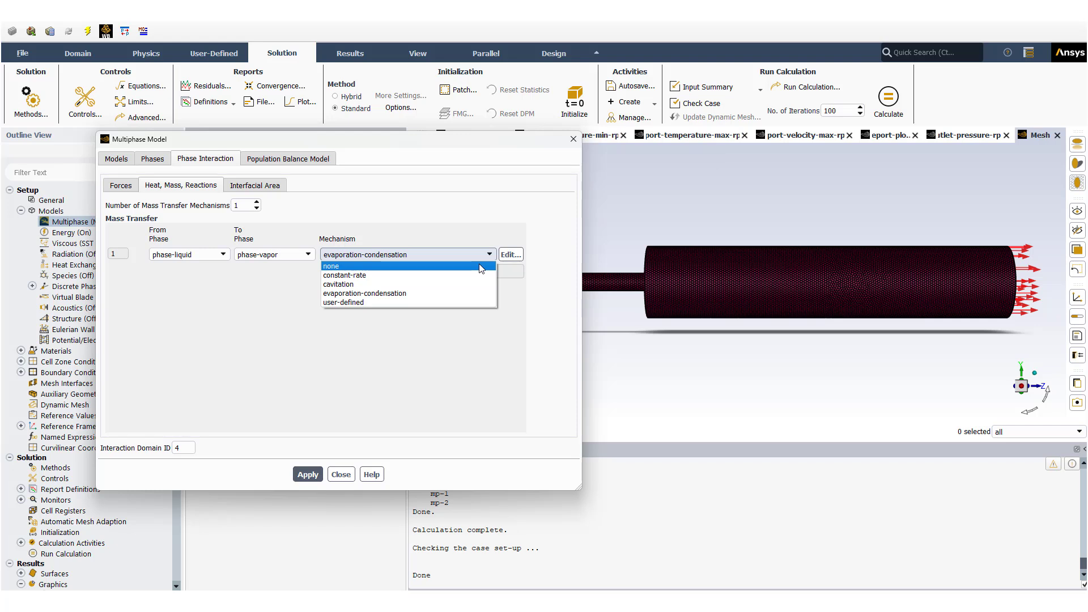
{"action": "left_click", "coordinate": [474, 298]}
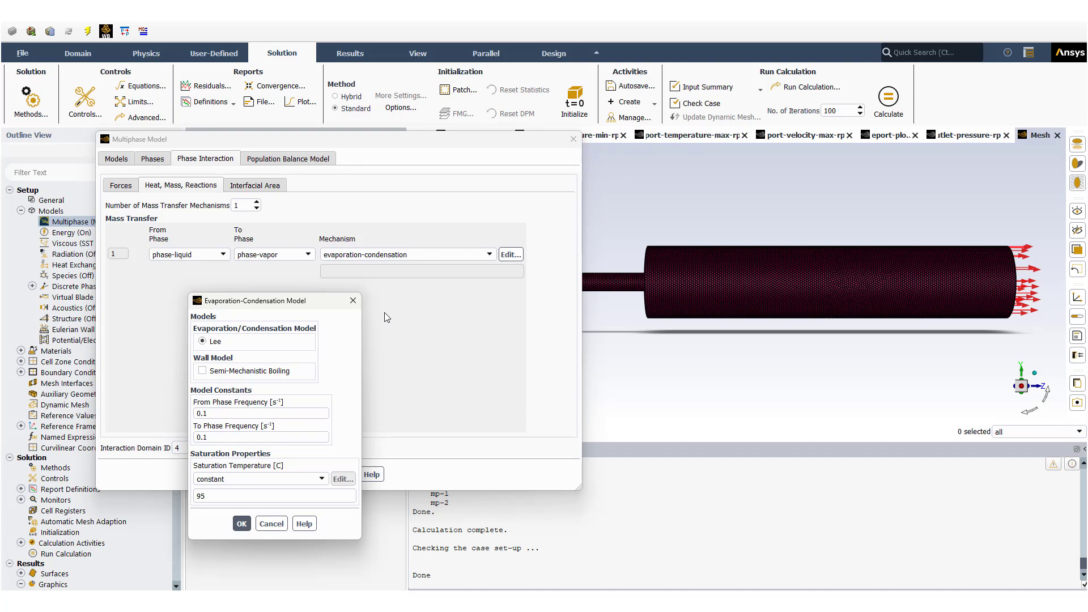
{"action": "left_click_drag", "start_coordinate": [290, 302], "coordinate": [342, 177]}
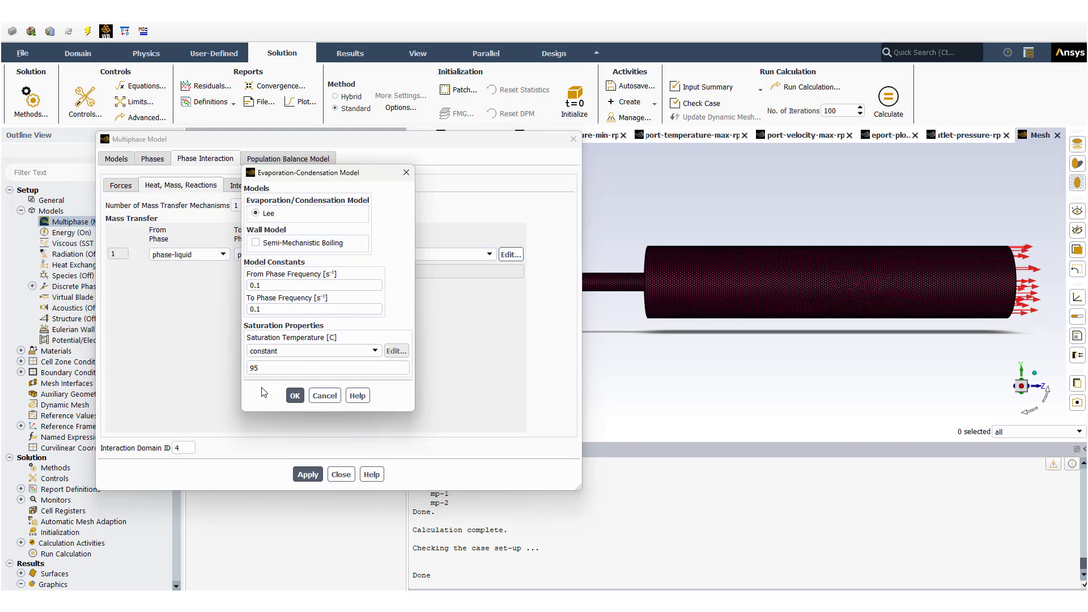
{"action": "left_click", "coordinate": [295, 395]}
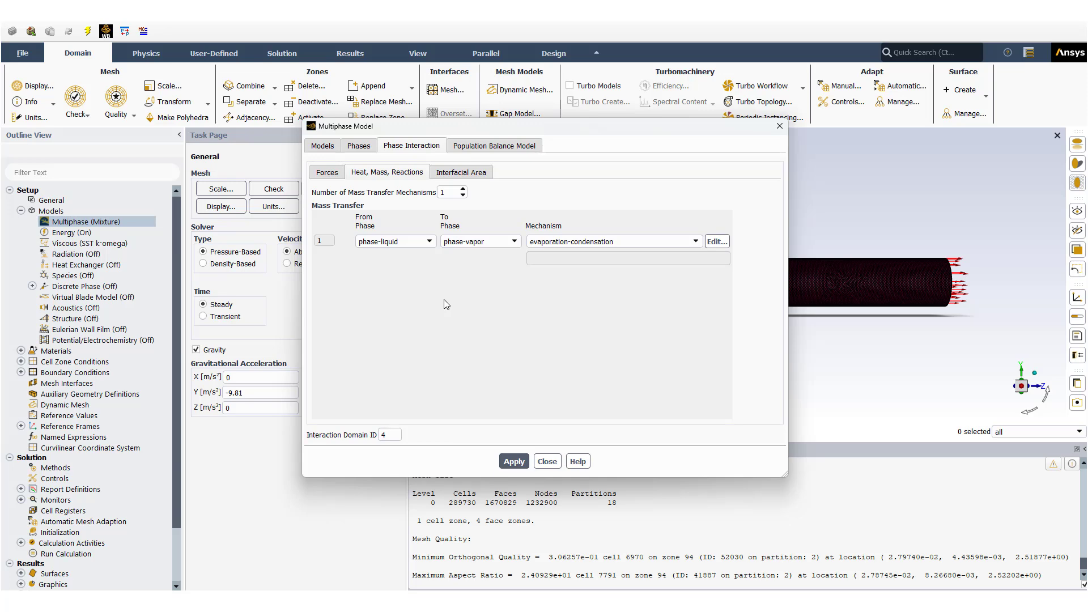
{"action": "left_click", "coordinate": [547, 461]}
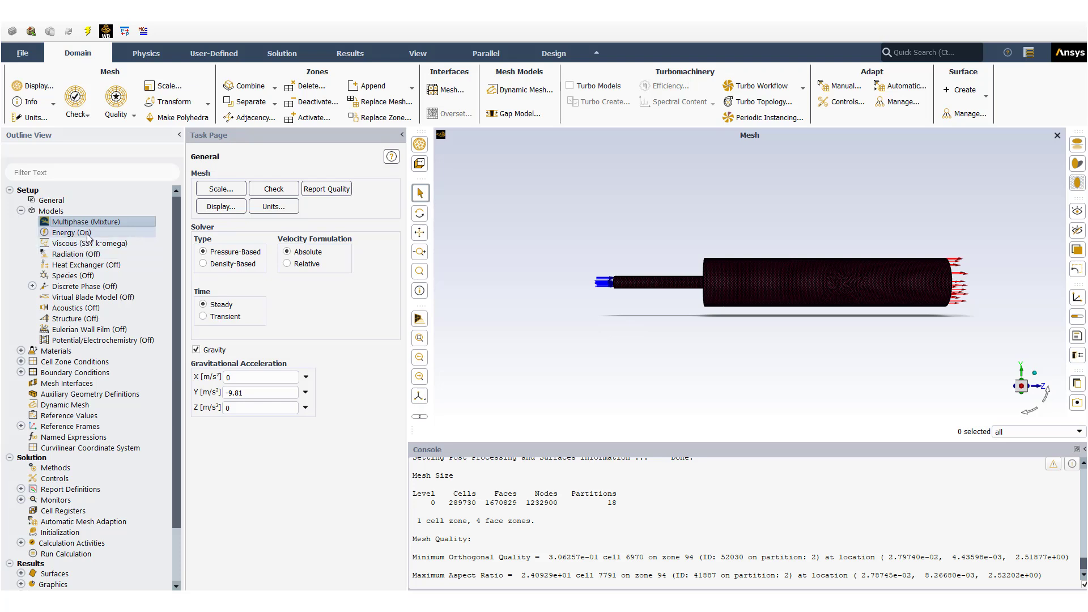
- Examine the operating conditions of the boundary setup, including operating pressure, gravity and operating density method
{"action": "left_click", "coordinate": [21, 210]}
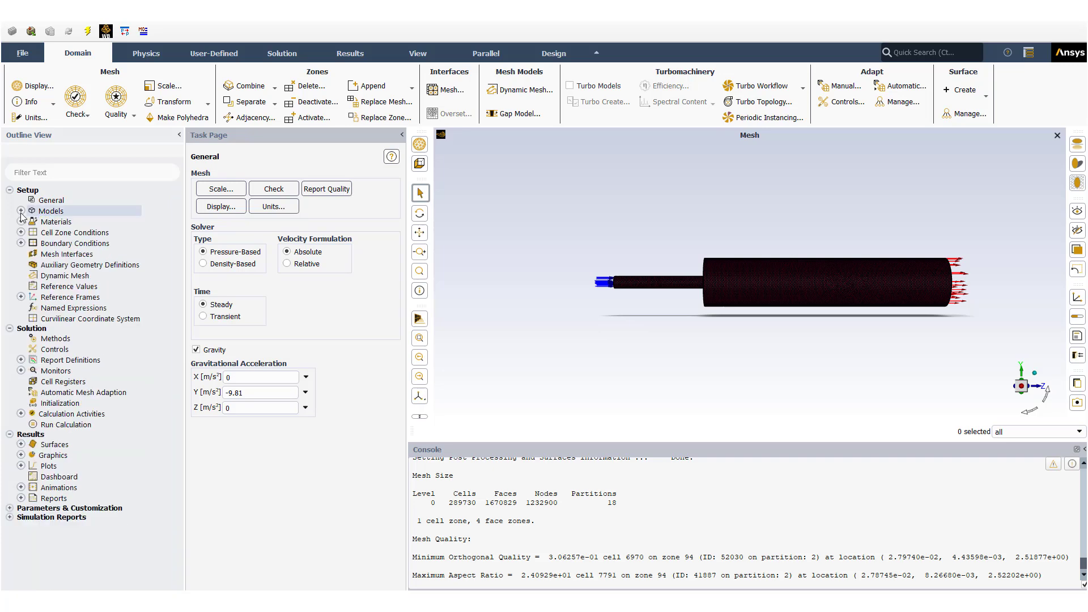
{"action": "double_click", "coordinate": [54, 244]}
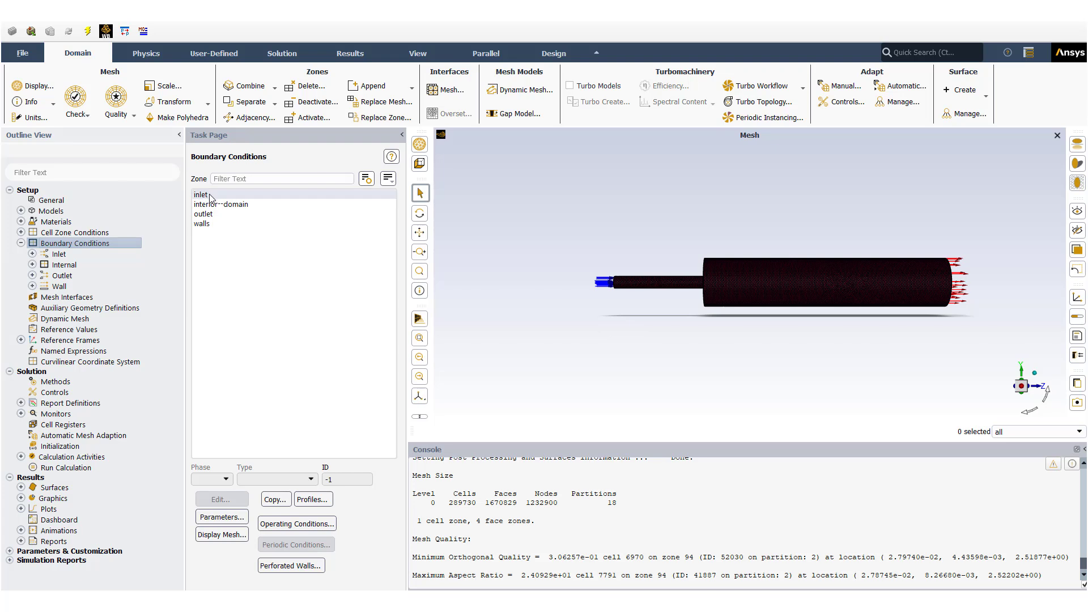
{"action": "left_click", "coordinate": [283, 524]}
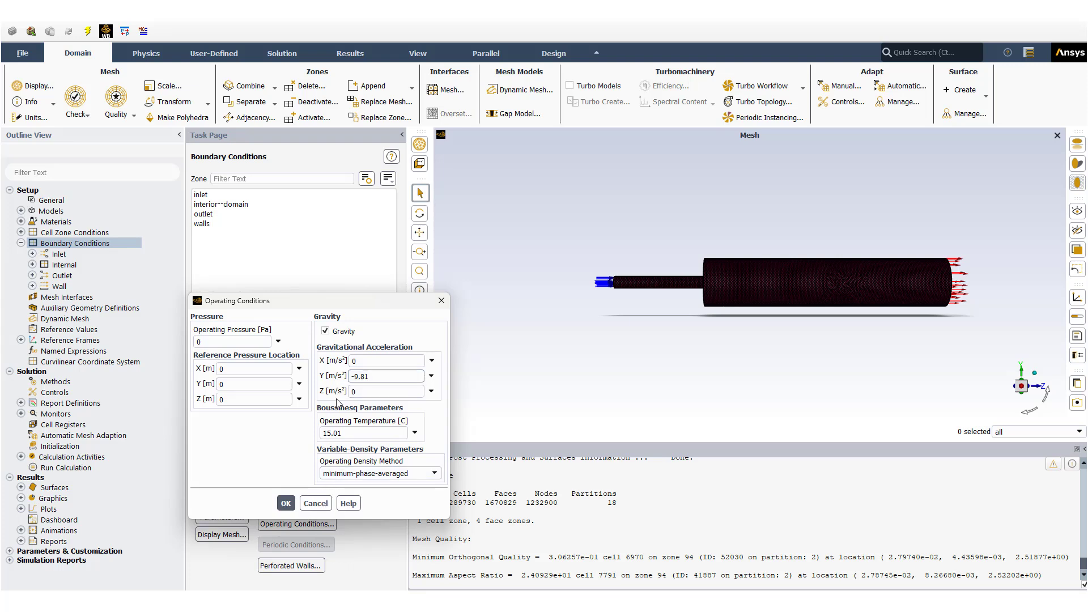
{"action": "left_click", "coordinate": [290, 506]}
{"action": "left_click", "coordinate": [286, 504]}
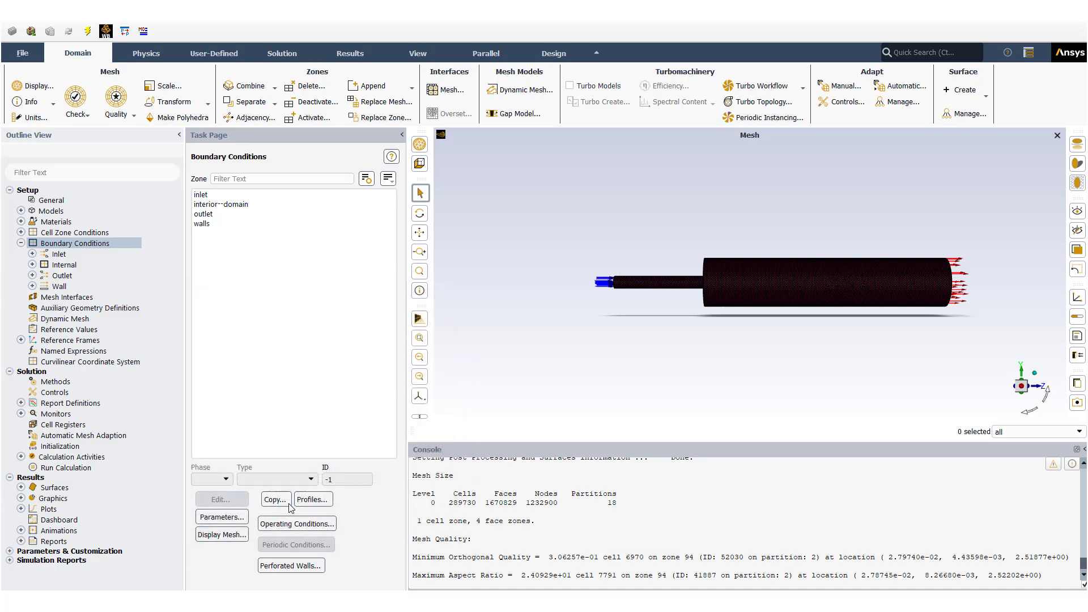
- Examine the inlet's mixture momentum settings and the mass flow rate assigned to its vapor and liquid phases
{"action": "left_click", "coordinate": [210, 194]}
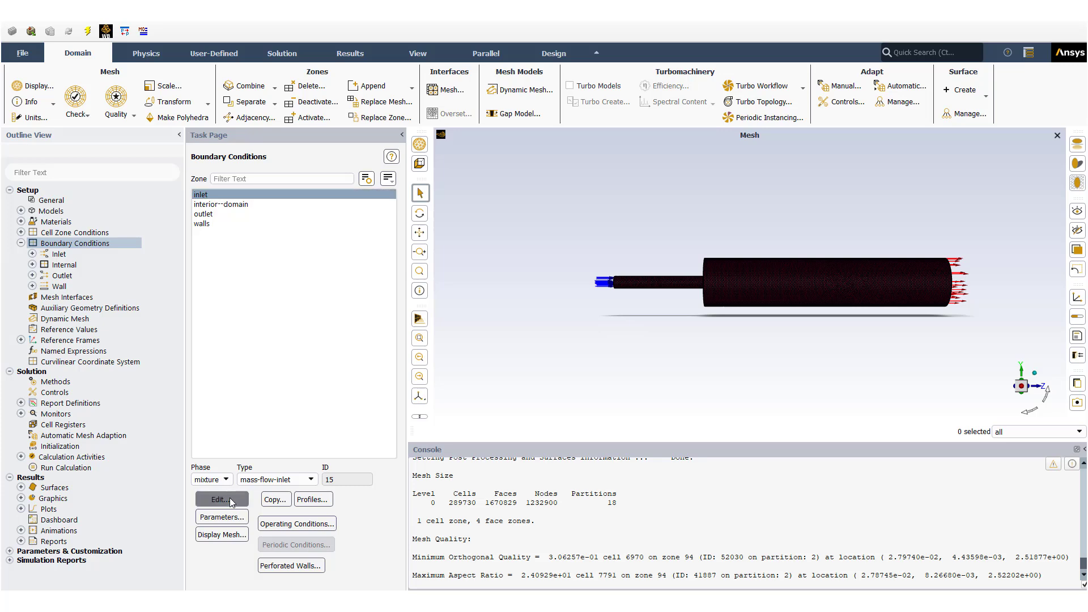
{"action": "left_click", "coordinate": [231, 500]}
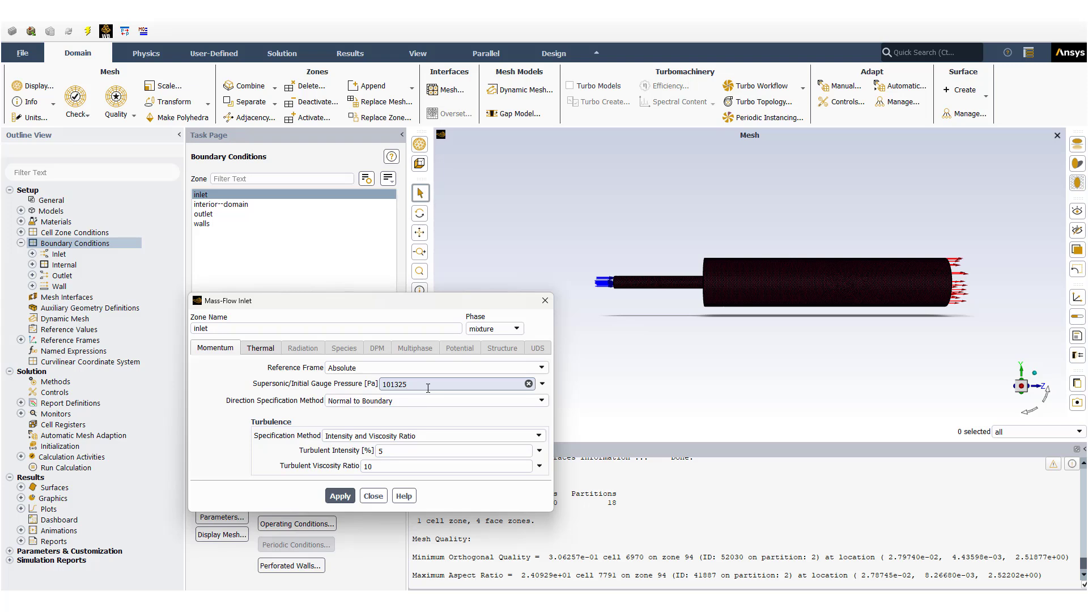
{"action": "left_click", "coordinate": [492, 329]}
{"action": "left_click", "coordinate": [490, 356]}
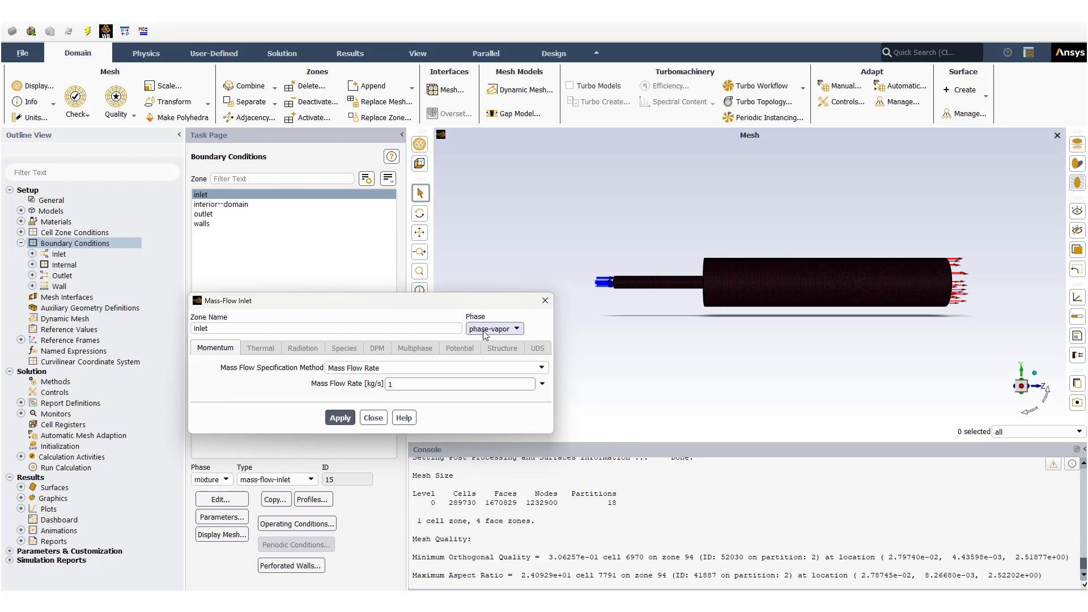
{"action": "left_click", "coordinate": [517, 329]}
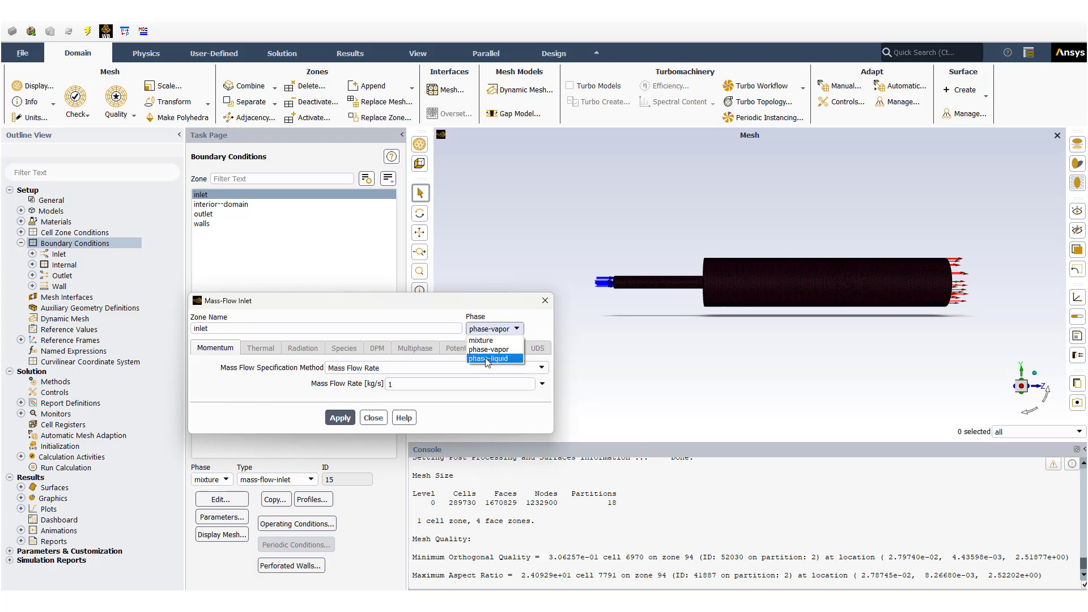
{"action": "left_click", "coordinate": [487, 358]}
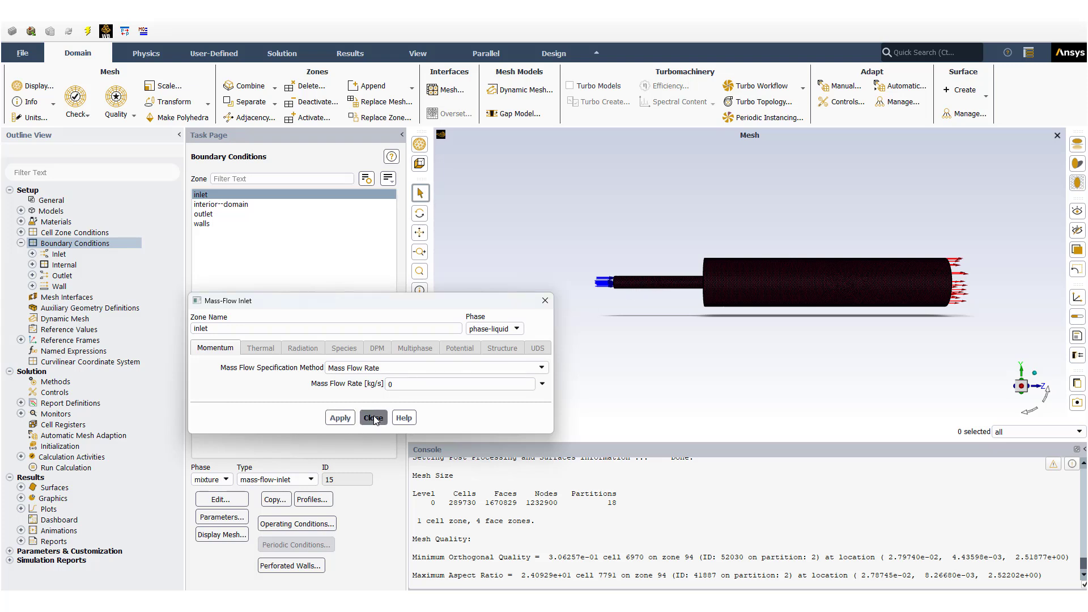
{"action": "left_click", "coordinate": [374, 418]}
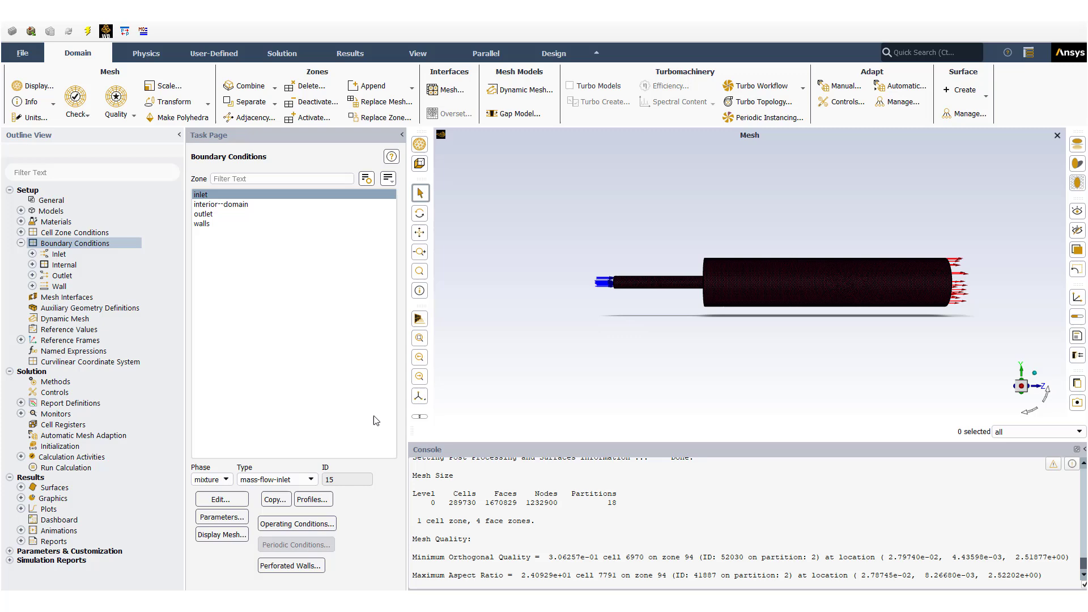
- Examine the inlet's total temperature for the mixture
{"action": "left_click", "coordinate": [220, 499]}
{"action": "left_click", "coordinate": [264, 348]}
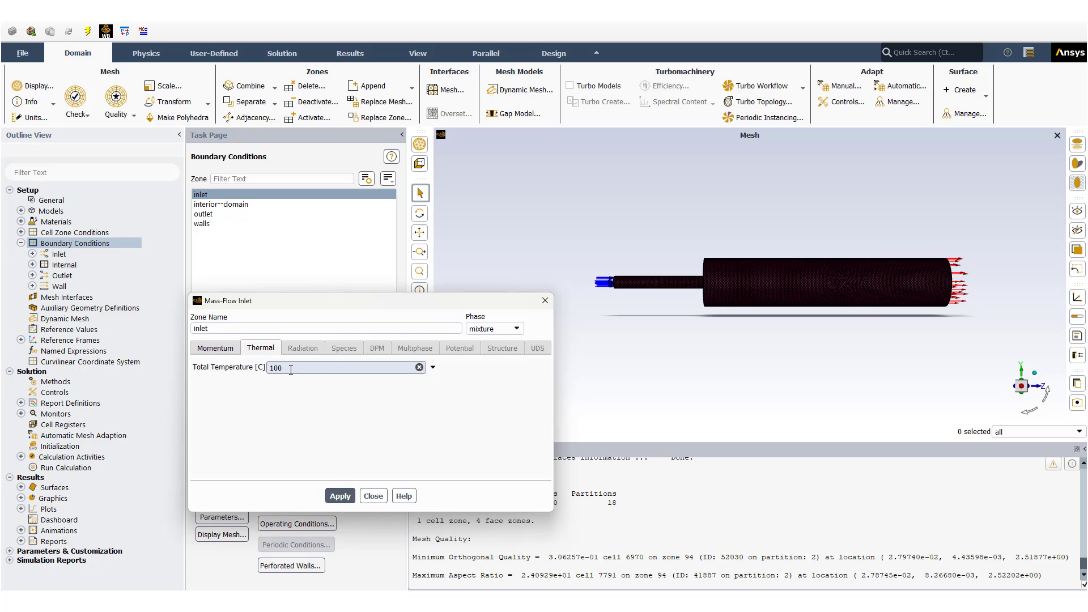
{"action": "left_click", "coordinate": [374, 496]}
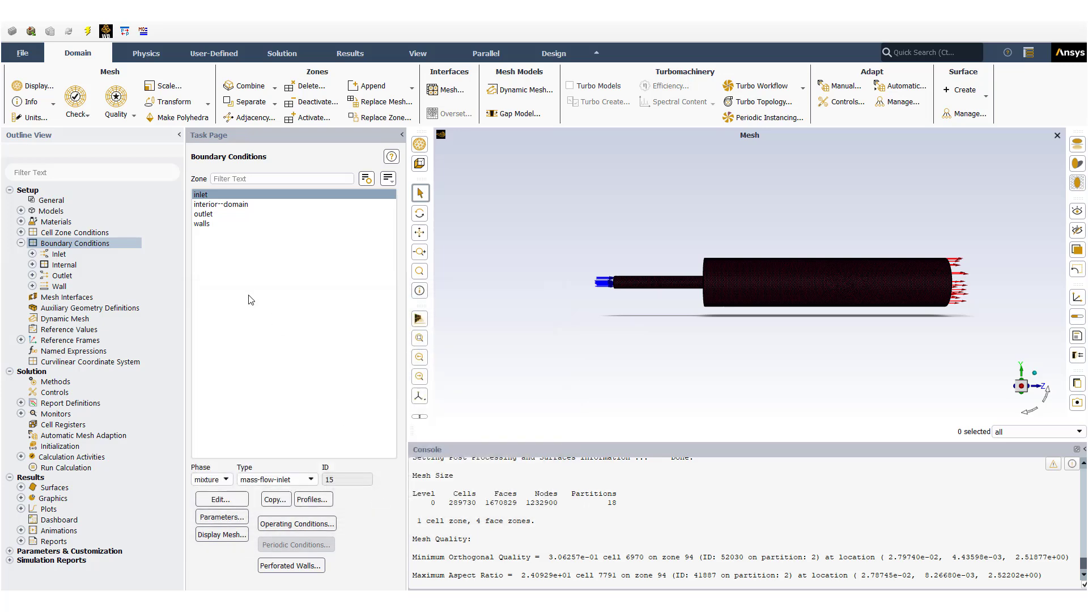
- Examine the outlet's mixture gauge pressure, backflow settings and backflow total temperature
{"action": "left_click", "coordinate": [215, 215]}
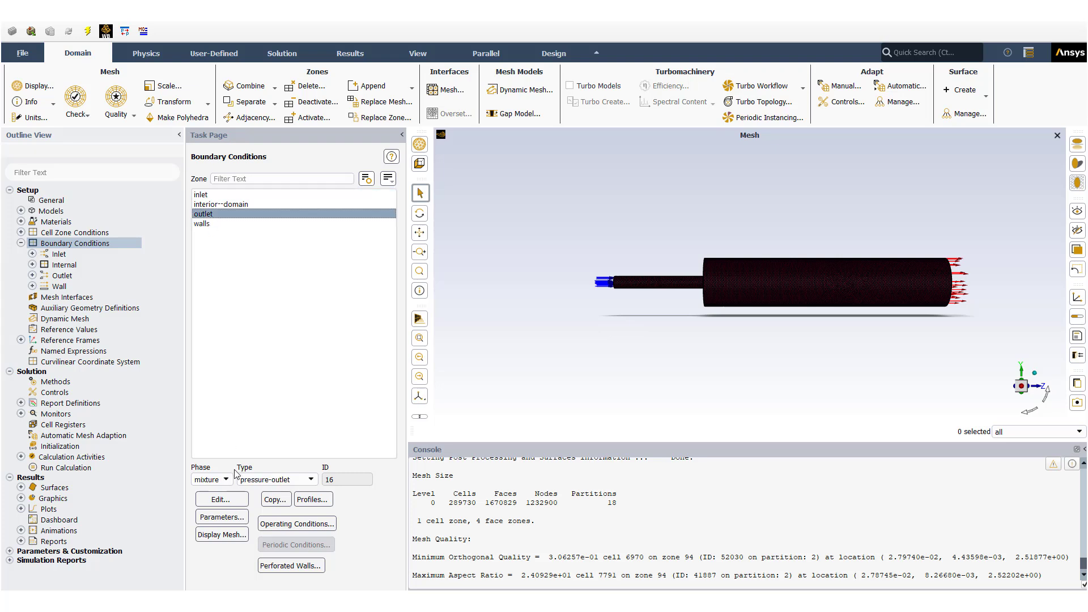
{"action": "left_click", "coordinate": [237, 501]}
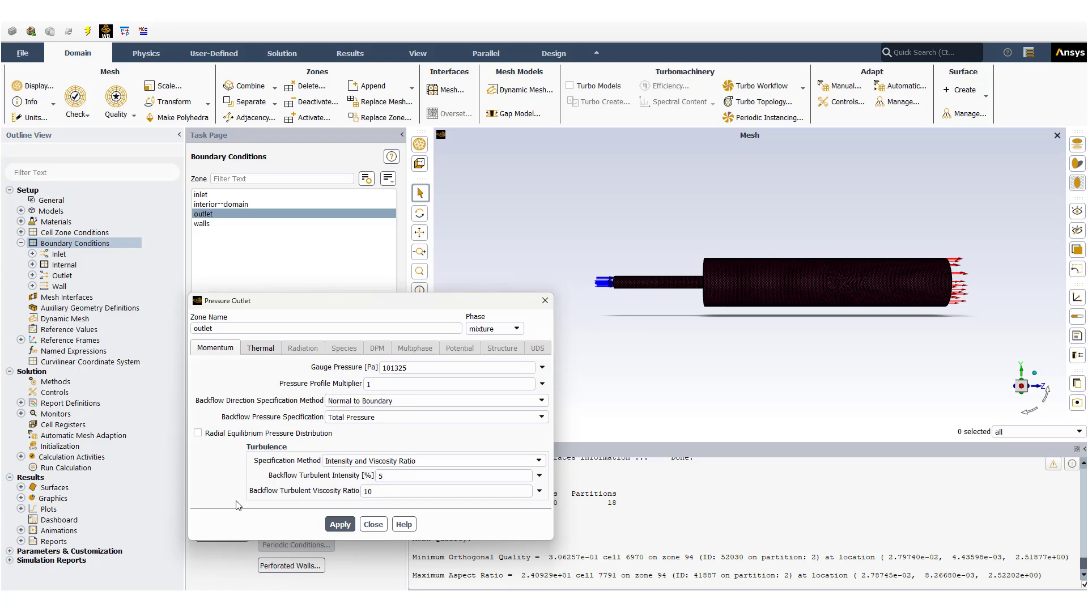
{"action": "left_click", "coordinate": [425, 370]}
{"action": "left_click_drag", "start_coordinate": [355, 307], "coordinate": [652, 328]}
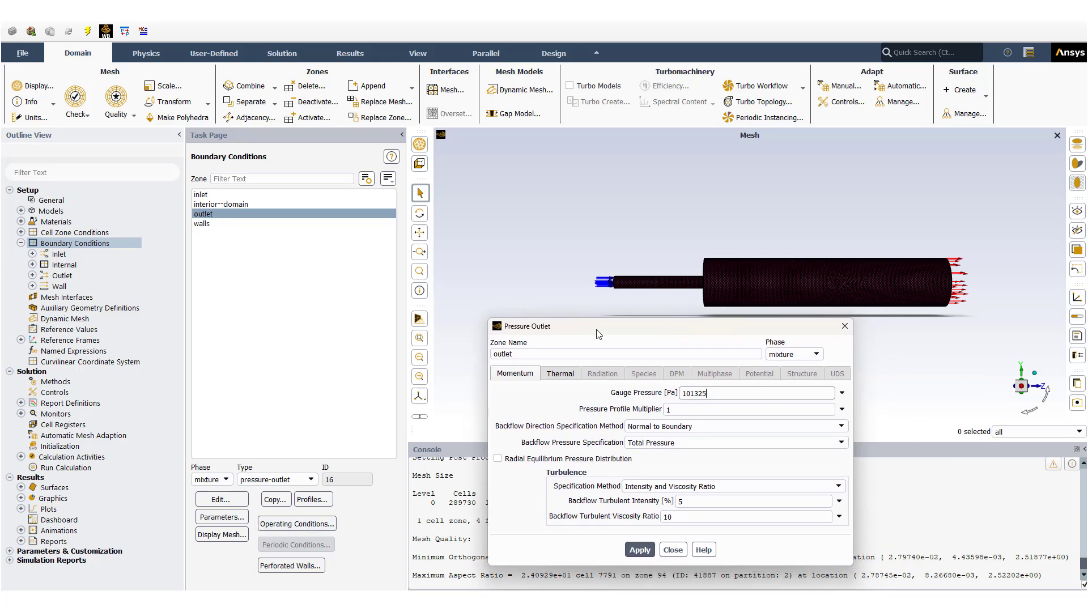
{"action": "left_click_drag", "start_coordinate": [597, 334], "coordinate": [225, 255]}
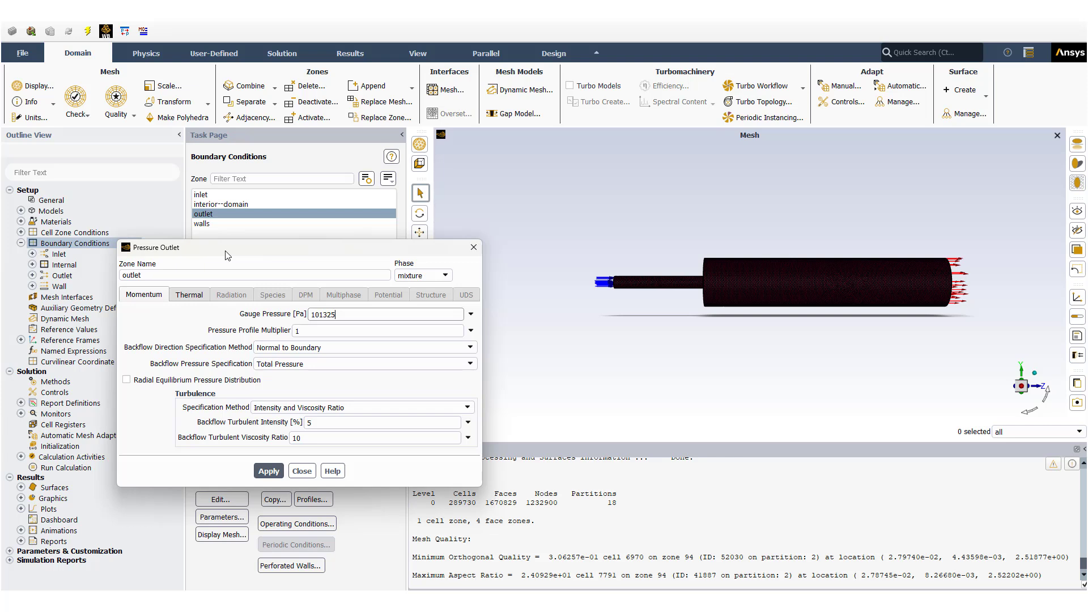
{"action": "left_click", "coordinate": [192, 298]}
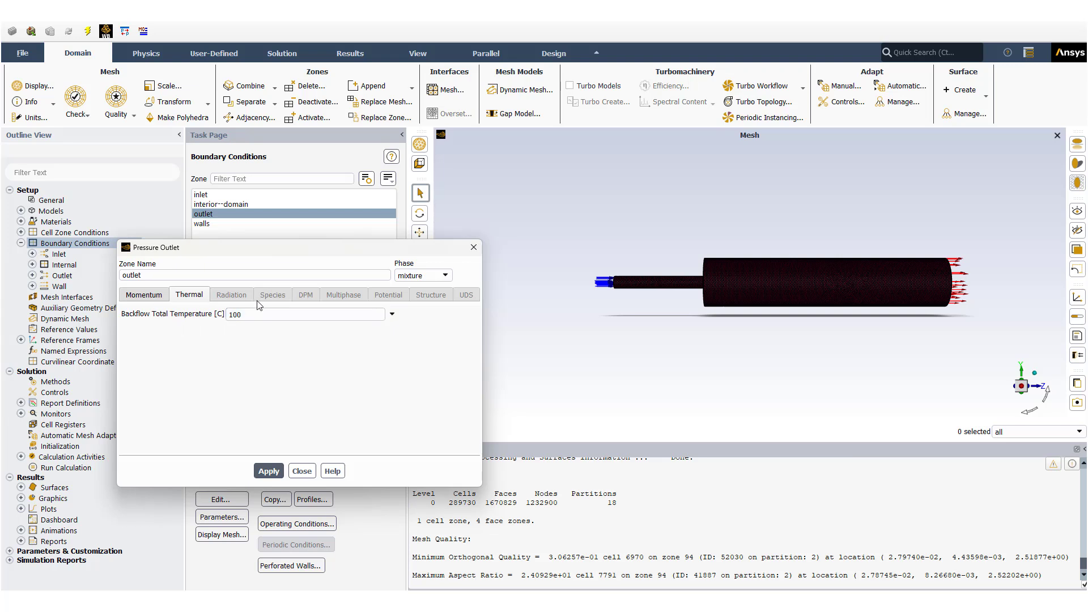
- Examine the outlet's vapor phase settings and the backflow volume fraction of its liquid phase
{"action": "left_click", "coordinate": [420, 276]}
{"action": "left_click", "coordinate": [414, 301]}
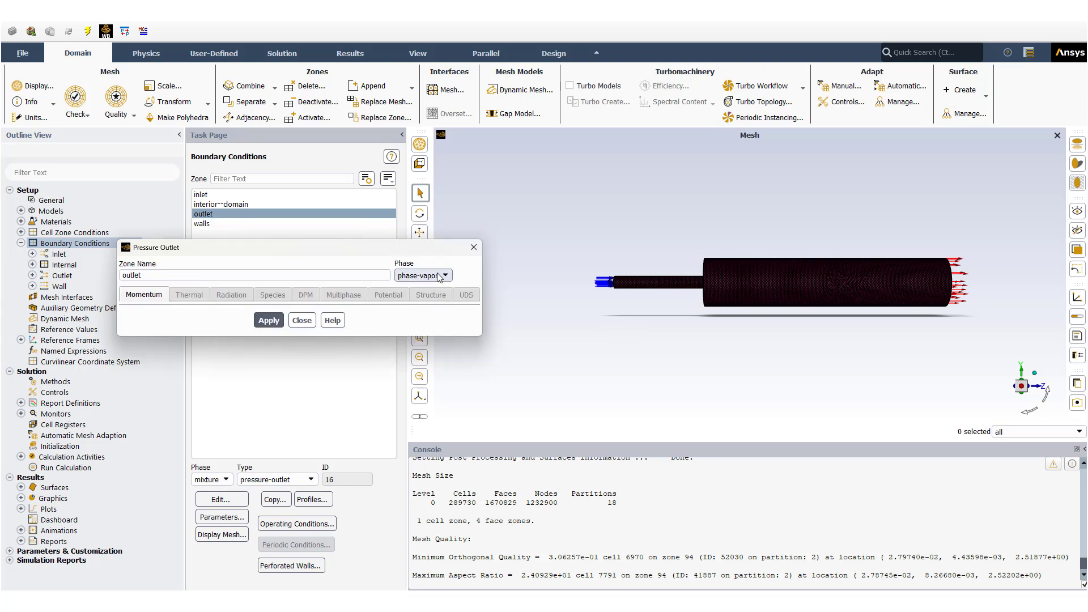
{"action": "left_click", "coordinate": [435, 276]}
{"action": "left_click", "coordinate": [436, 305]}
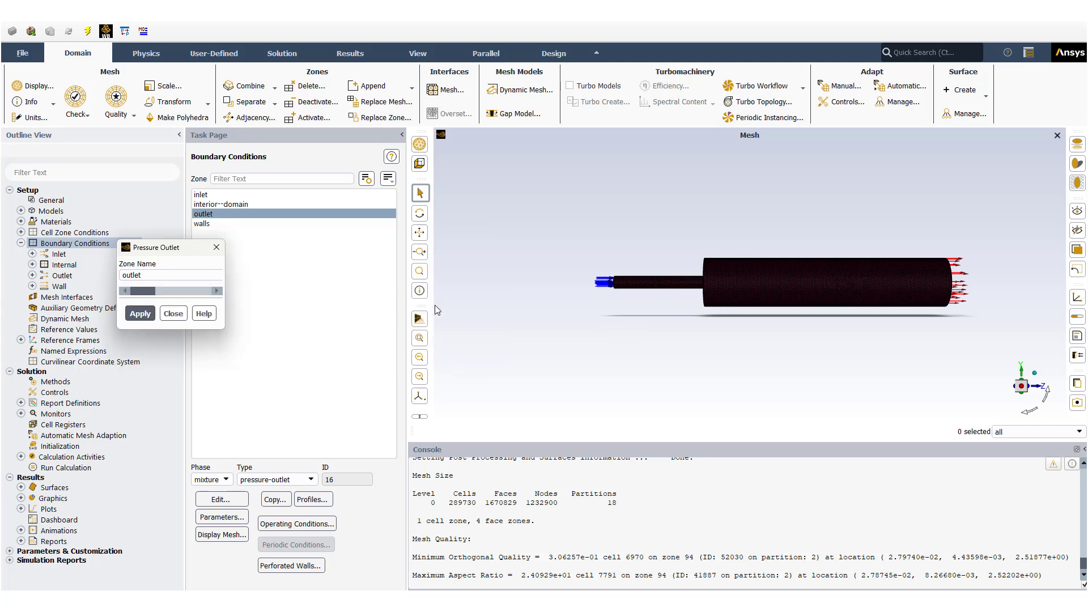
{"action": "left_click", "coordinate": [346, 330]}
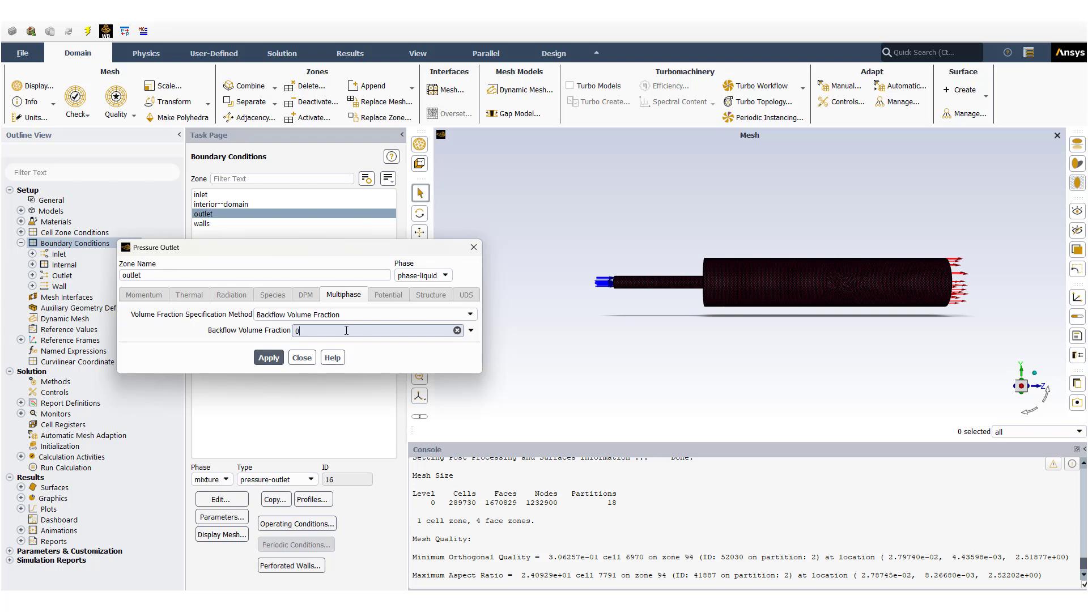
{"action": "left_click", "coordinate": [302, 358]}
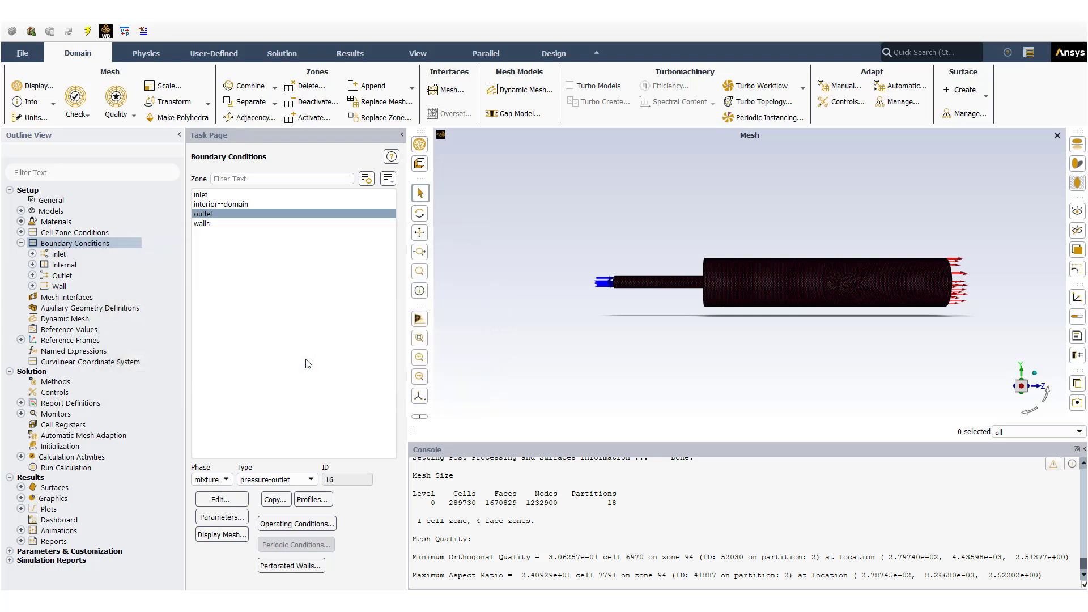
- Examine the momentum and thermal conditions of the walls boundary
{"action": "left_click", "coordinate": [200, 224]}
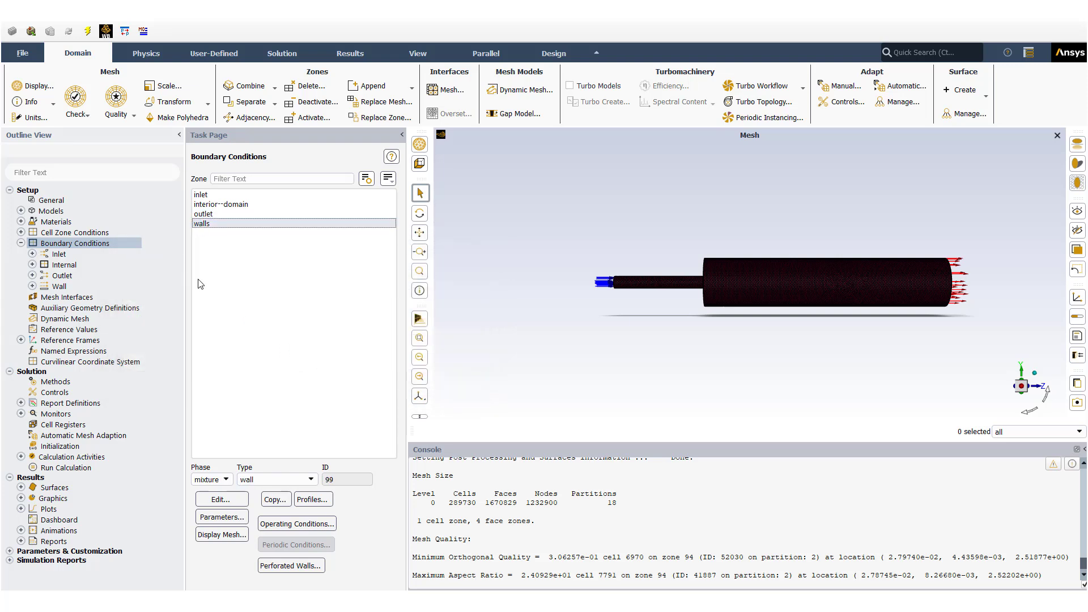
{"action": "left_click", "coordinate": [235, 500]}
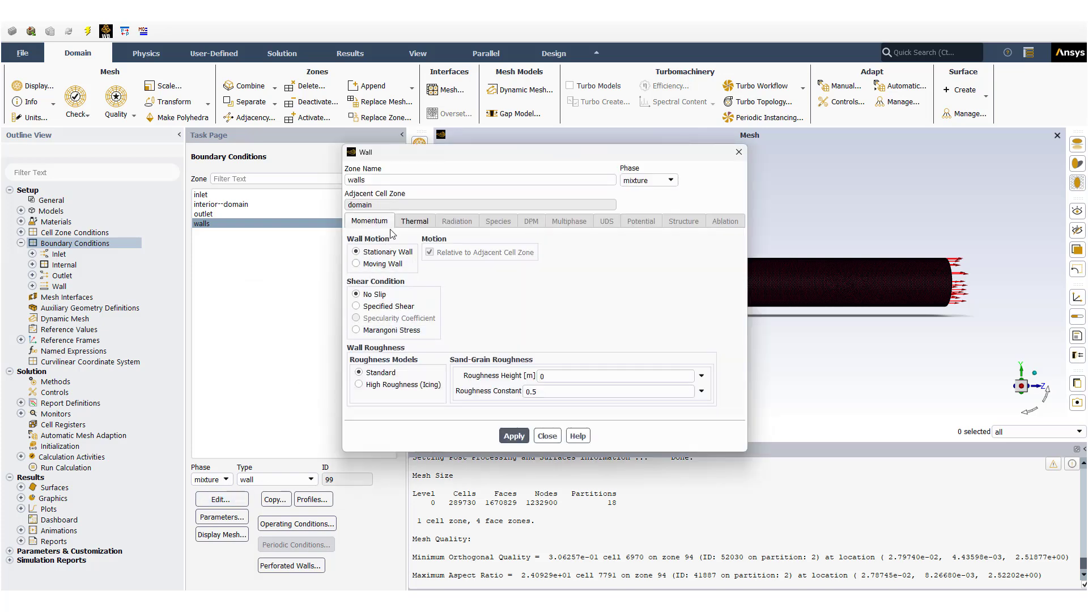
{"action": "left_click", "coordinate": [415, 221]}
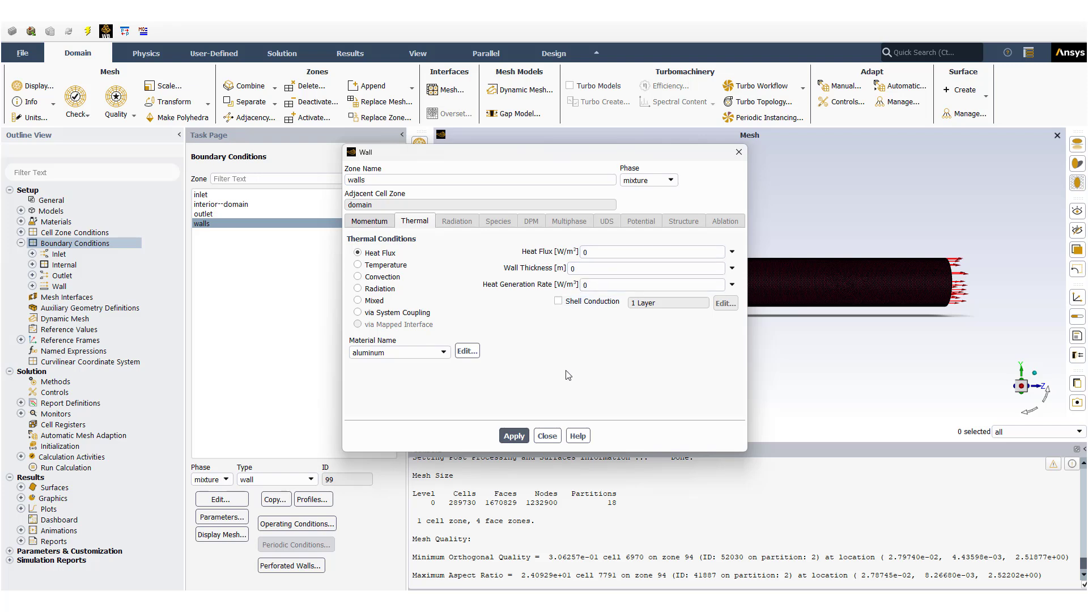
{"action": "left_click", "coordinate": [548, 437]}
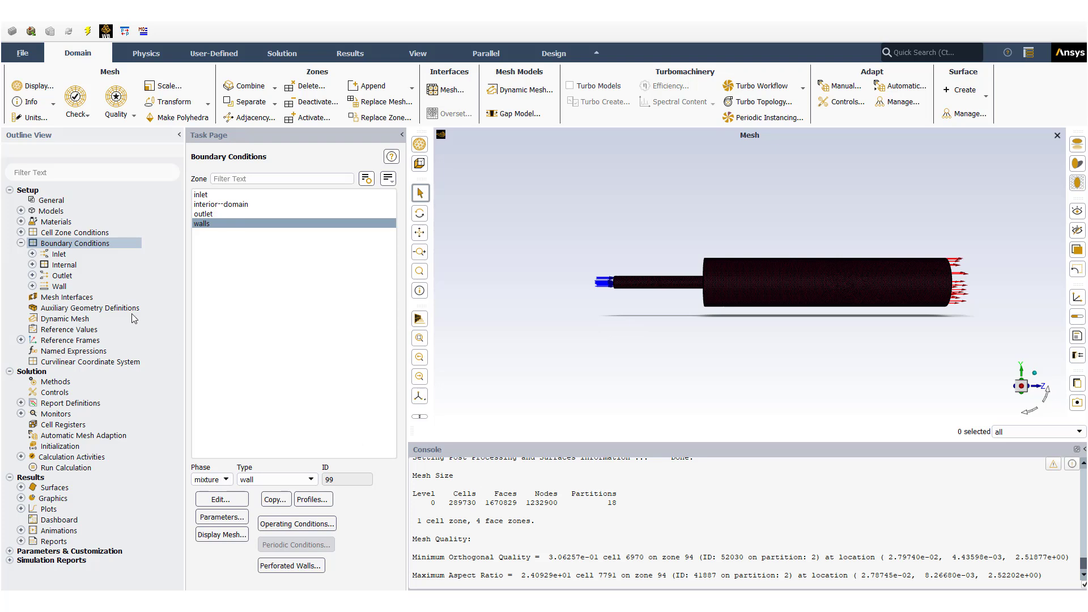
{"action": "left_click", "coordinate": [21, 243]}
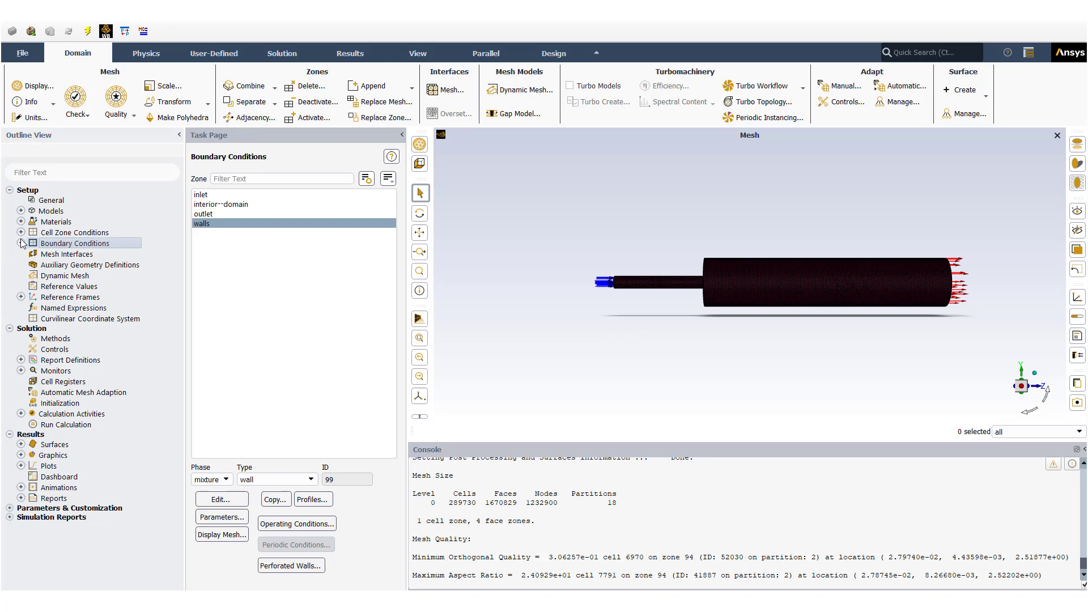
- Examine the solution methods, including the pressure-velocity coupling scheme and spatial discretization
{"action": "left_click", "coordinate": [54, 339]}
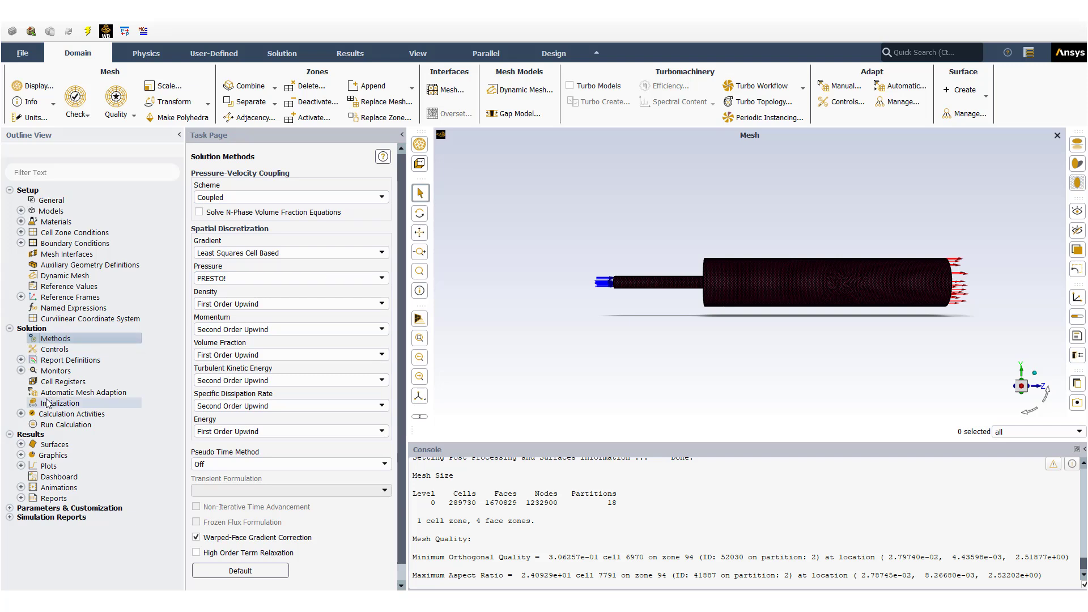
{"action": "left_click", "coordinate": [21, 360]}
{"action": "left_click", "coordinate": [21, 360]}
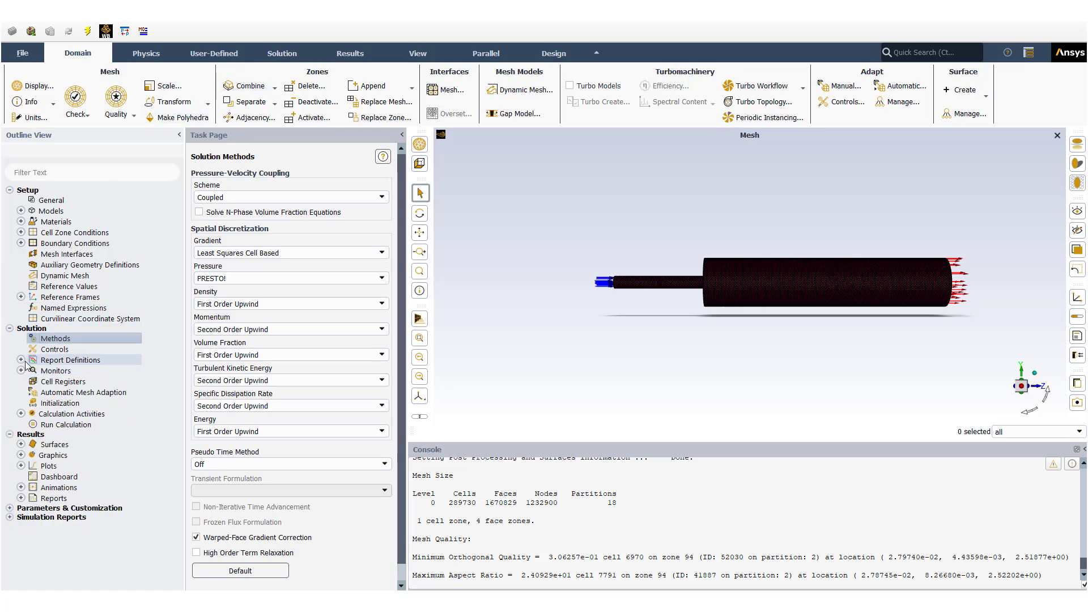
- Examine the properties of the maximum temperature, minimum temperature and maximum velocity report definitions
{"action": "left_click", "coordinate": [272, 57]}
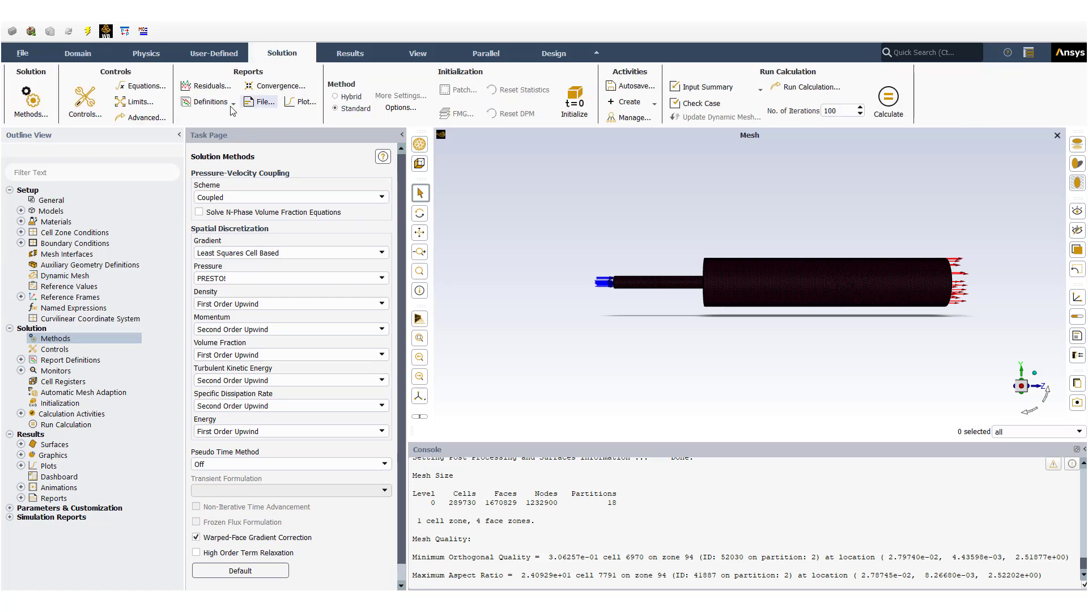
{"action": "left_click", "coordinate": [208, 101]}
{"action": "left_click", "coordinate": [208, 116]}
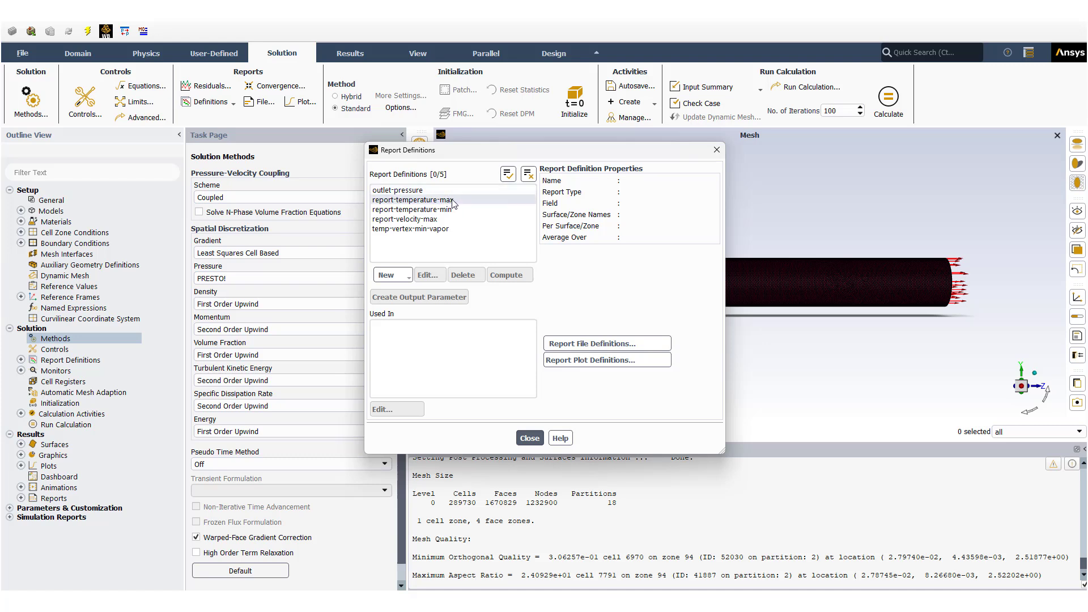
{"action": "left_click", "coordinate": [452, 200]}
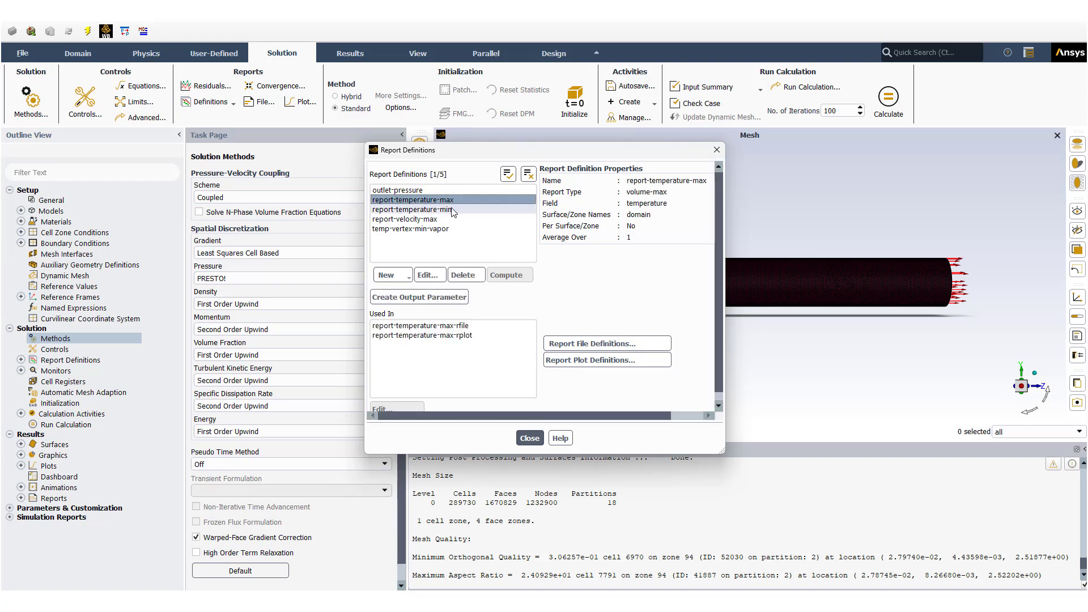
{"action": "left_click", "coordinate": [452, 205], "text": "ctrl"}
{"action": "left_click", "coordinate": [452, 200]}
{"action": "left_click", "coordinate": [451, 208]}
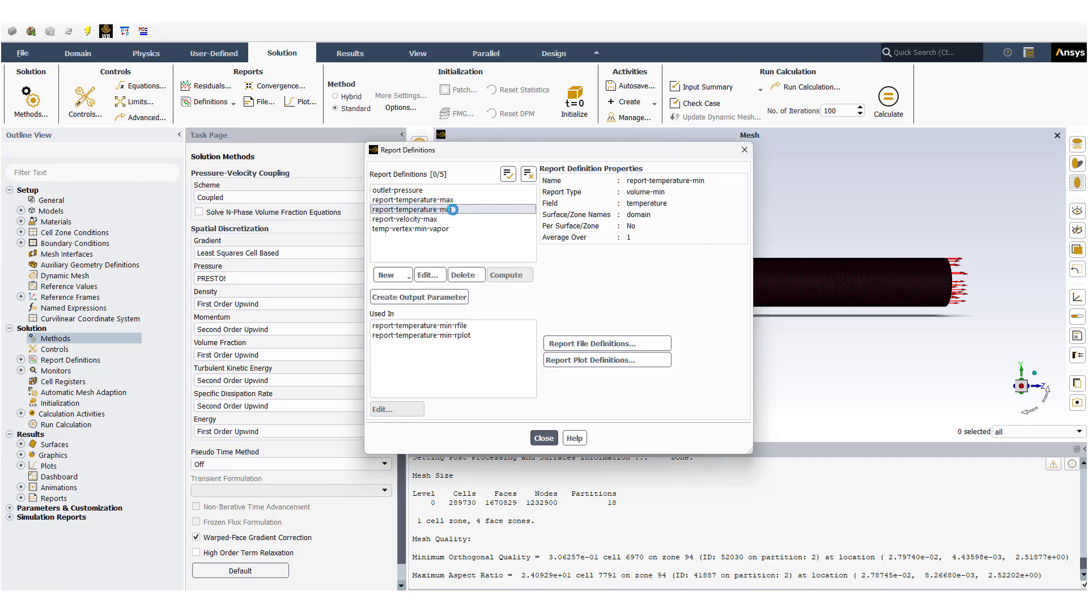
{"action": "left_click", "coordinate": [451, 220]}
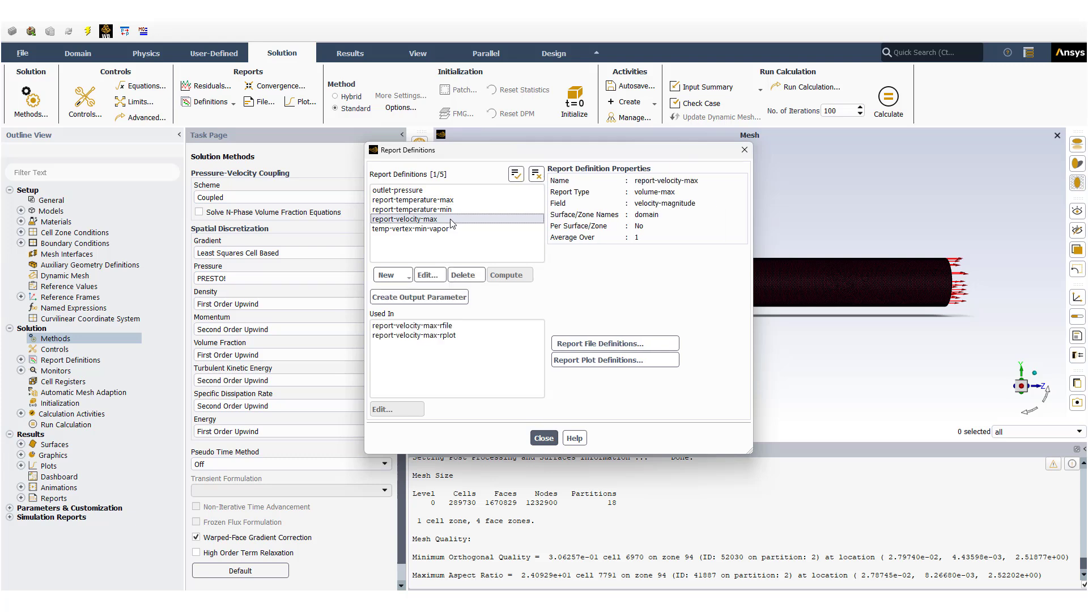
- Examine the settings of the temp-vertex-min-vapor report definition, including its report type, field variable and surfaces
{"action": "left_click", "coordinate": [447, 229]}
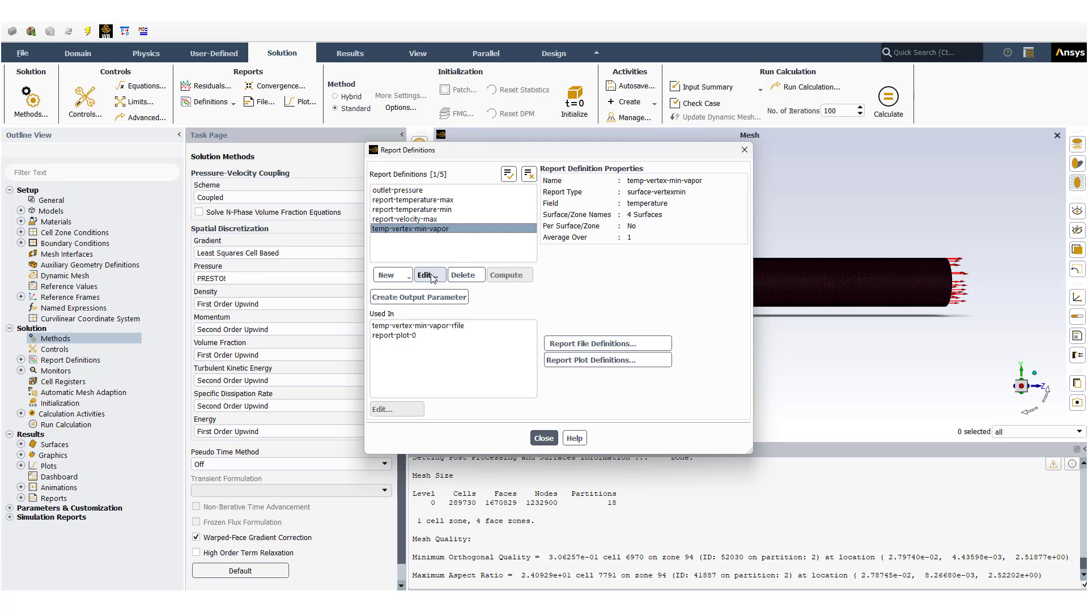
{"action": "left_click", "coordinate": [429, 276]}
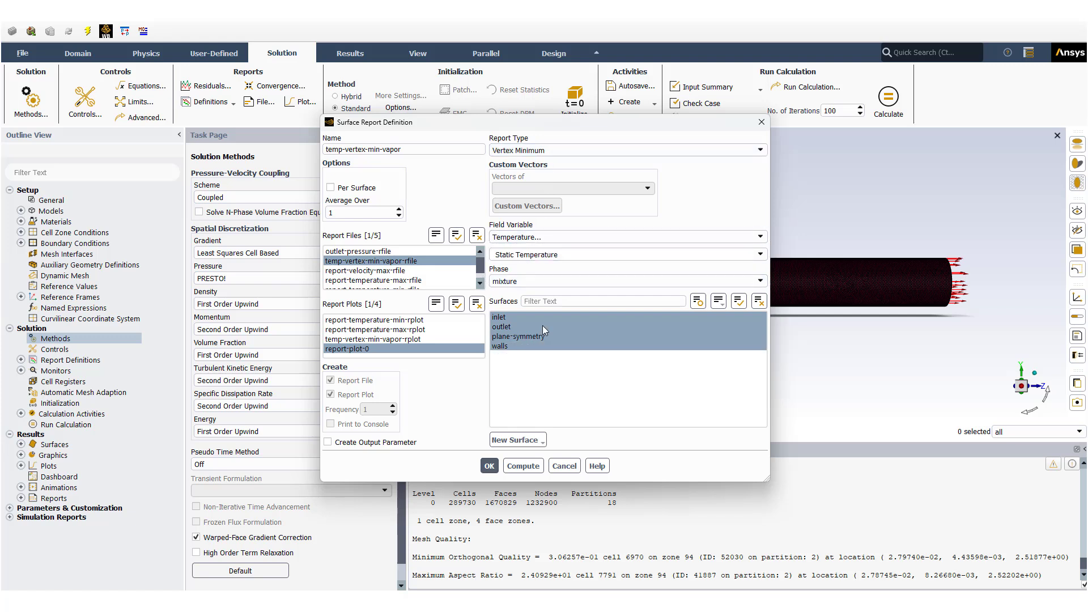
{"action": "left_click", "coordinate": [563, 466]}
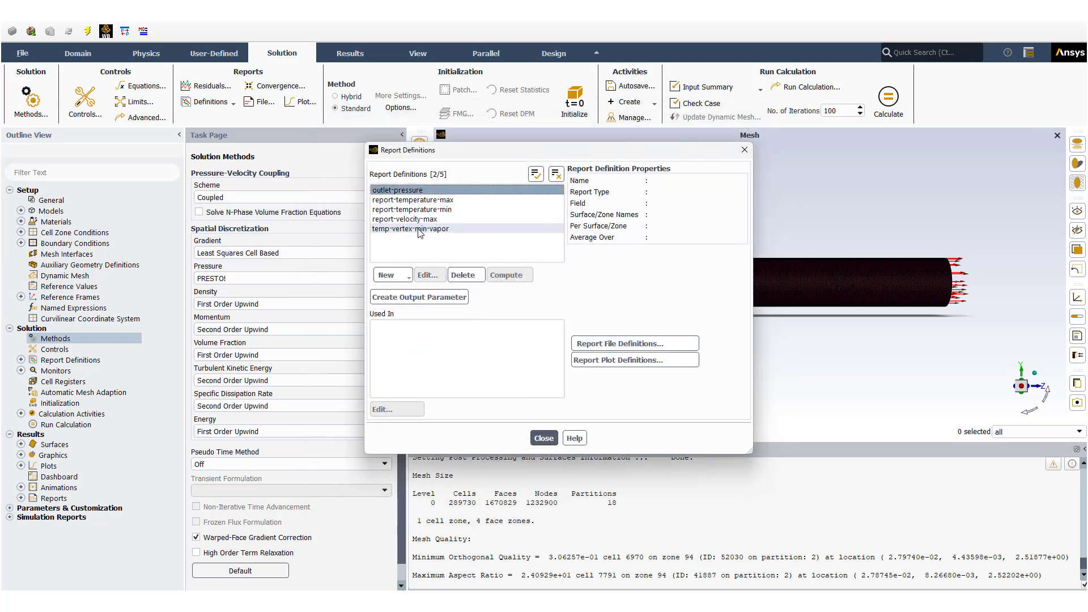
- Examine the outlet-pressure report definition's report type, field variable and surface, and leave the report definitions
{"action": "left_click", "coordinate": [416, 192]}
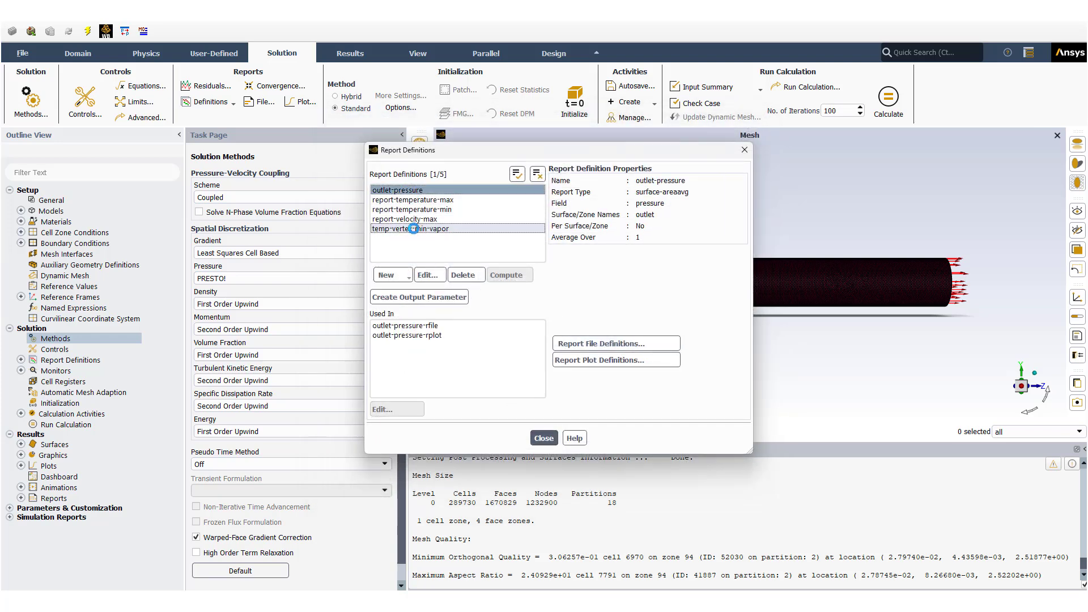
{"action": "left_click", "coordinate": [419, 192]}
{"action": "left_click", "coordinate": [419, 191]}
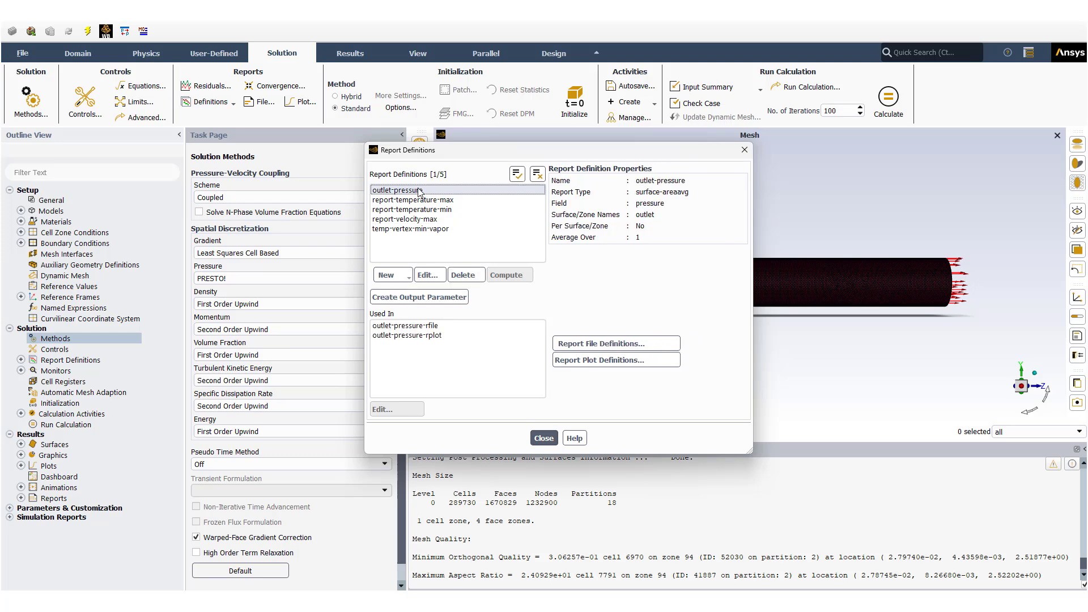
{"action": "left_click", "coordinate": [427, 275]}
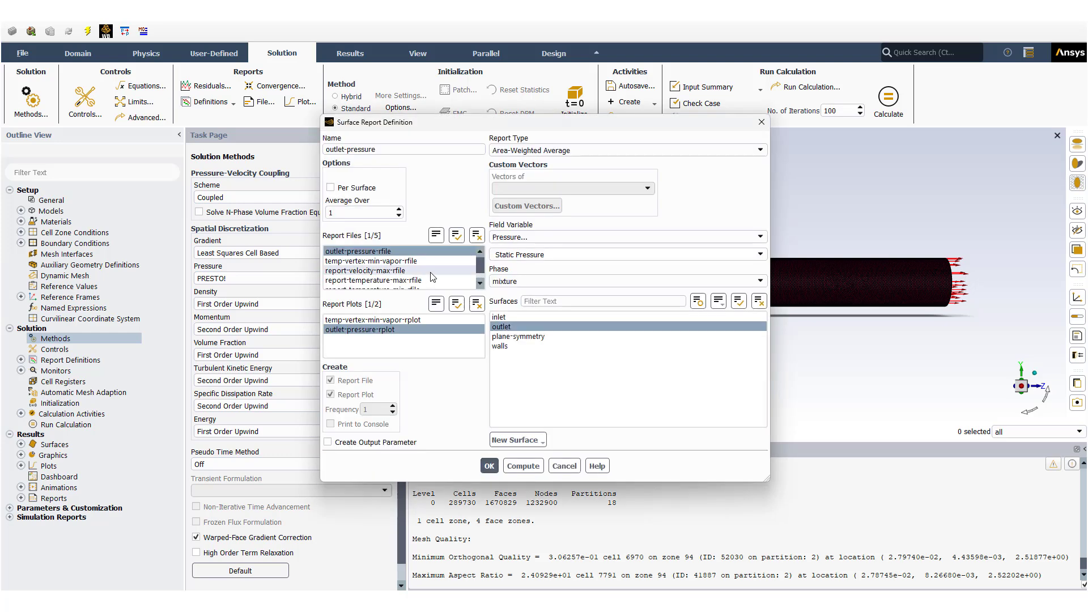
{"action": "left_click", "coordinate": [566, 467]}
{"action": "left_click", "coordinate": [551, 441]}
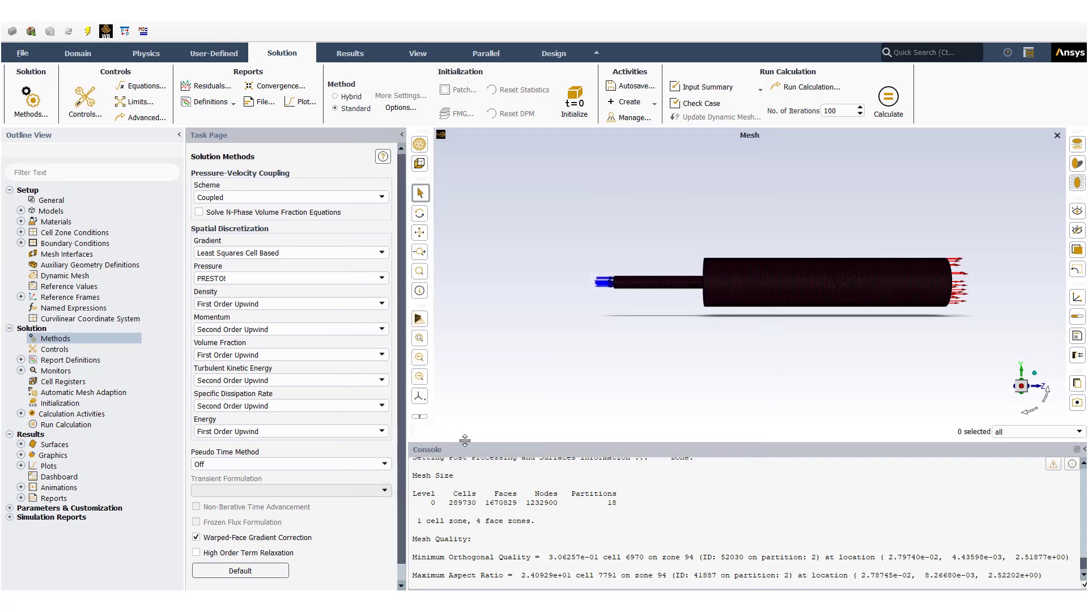
- Examine the plane-symmetry surface's method and position relative to the geometry, without changing it
{"action": "left_click", "coordinate": [20, 445]}
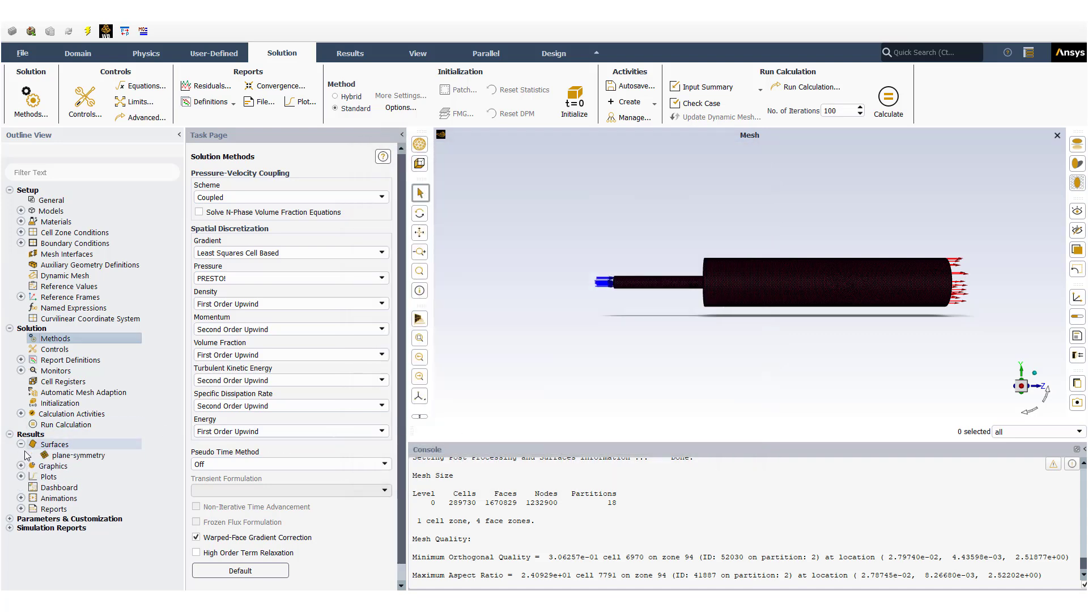
{"action": "left_click", "coordinate": [87, 457]}
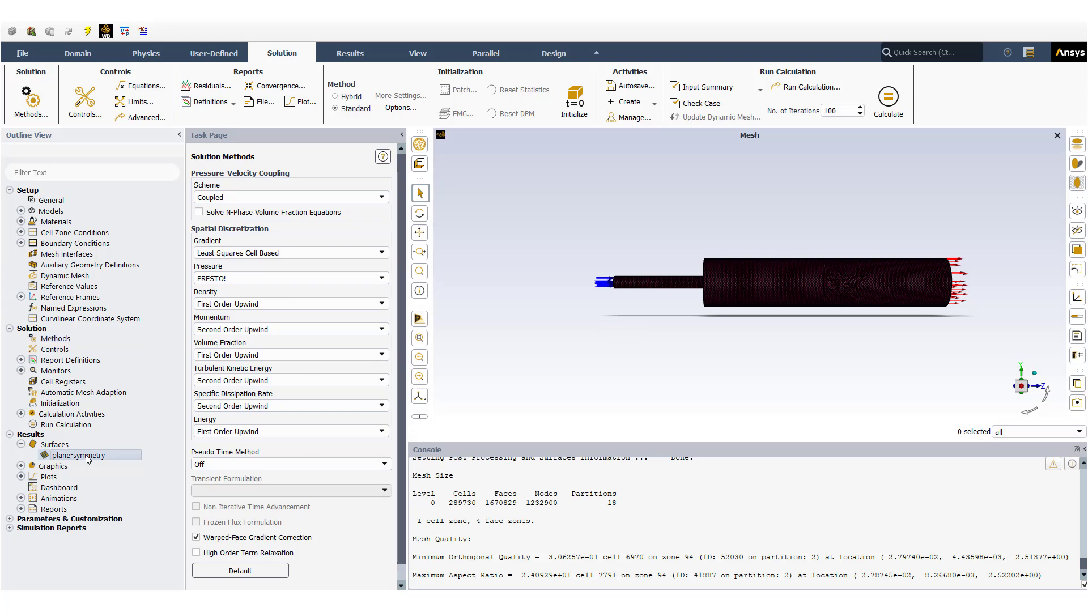
{"action": "double_click", "coordinate": [88, 457]}
{"action": "left_click_drag", "start_coordinate": [926, 338], "coordinate": [876, 349]}
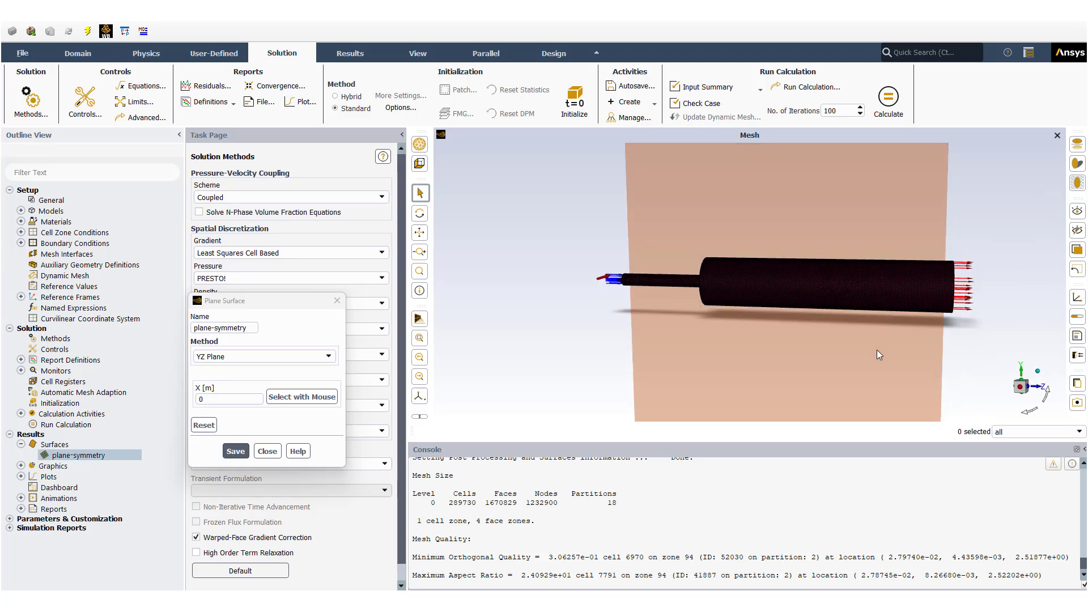
{"action": "left_click", "coordinate": [1022, 388]}
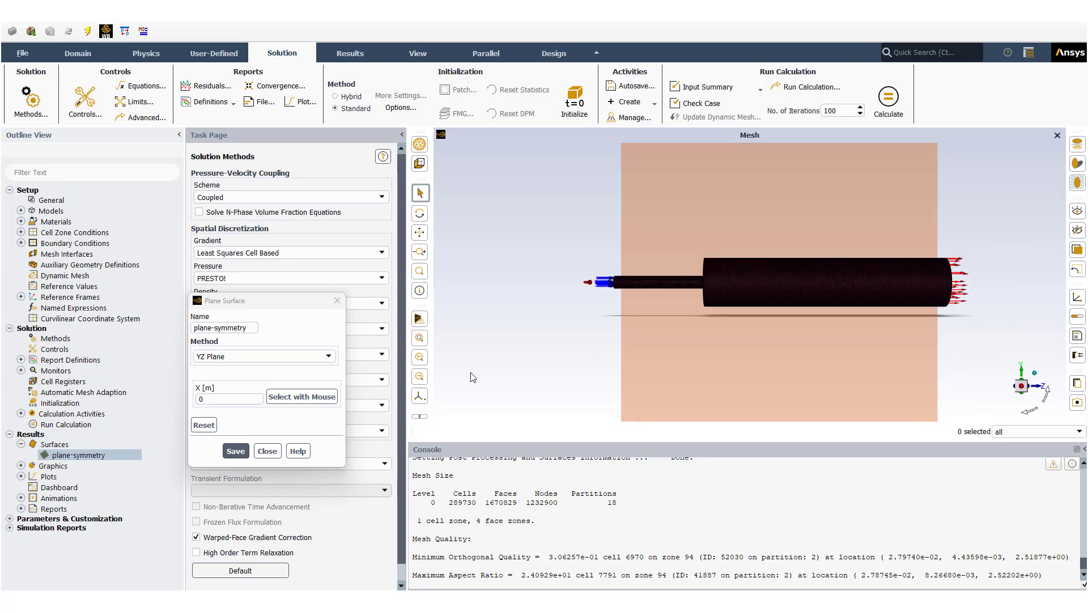
{"action": "left_click", "coordinate": [267, 451]}
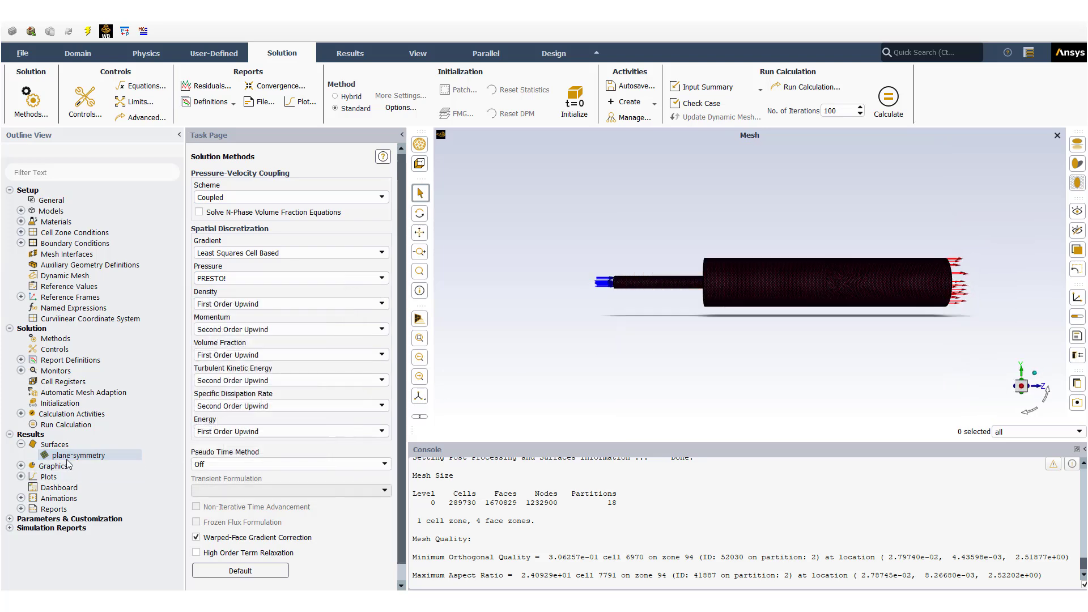
{"action": "left_click", "coordinate": [21, 445]}
{"action": "left_click", "coordinate": [21, 455]}
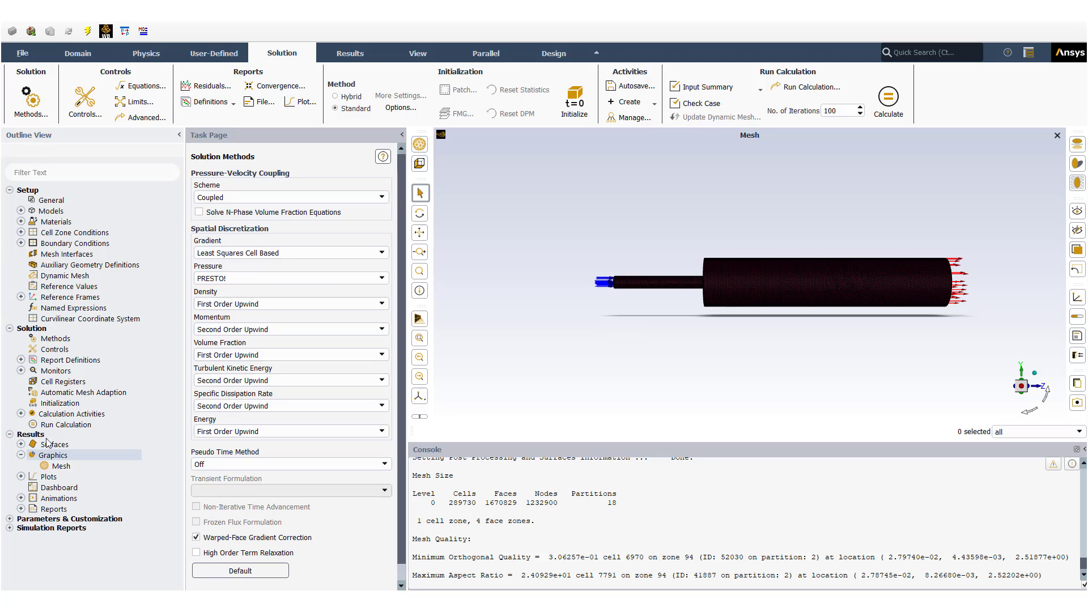
- Initialize the solution with standard initialization, computing the initial values from the inlet
{"action": "left_click", "coordinate": [61, 404]}
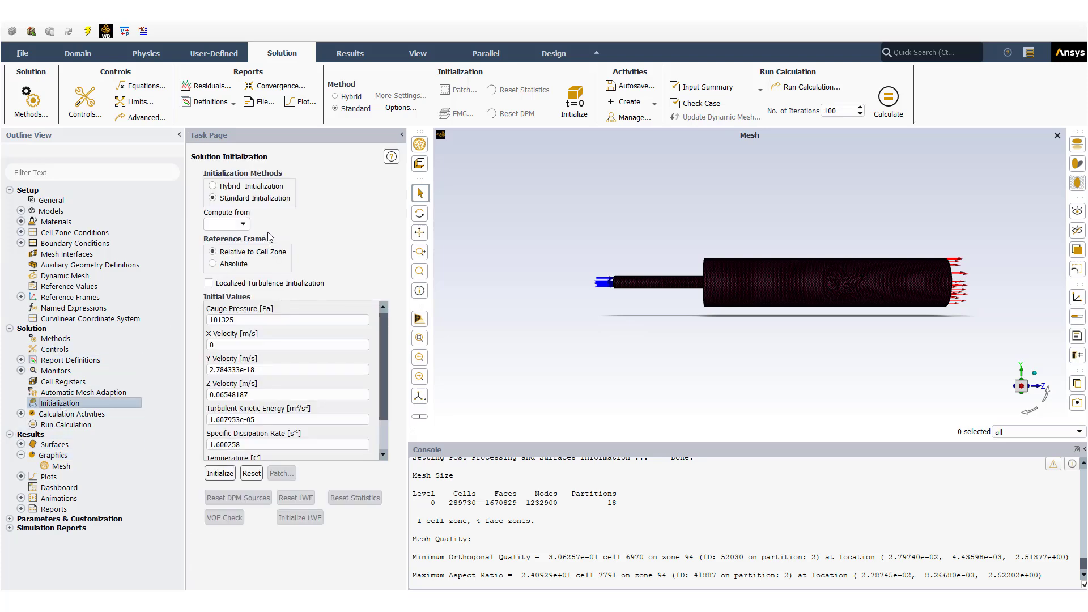
{"action": "left_click", "coordinate": [244, 224]}
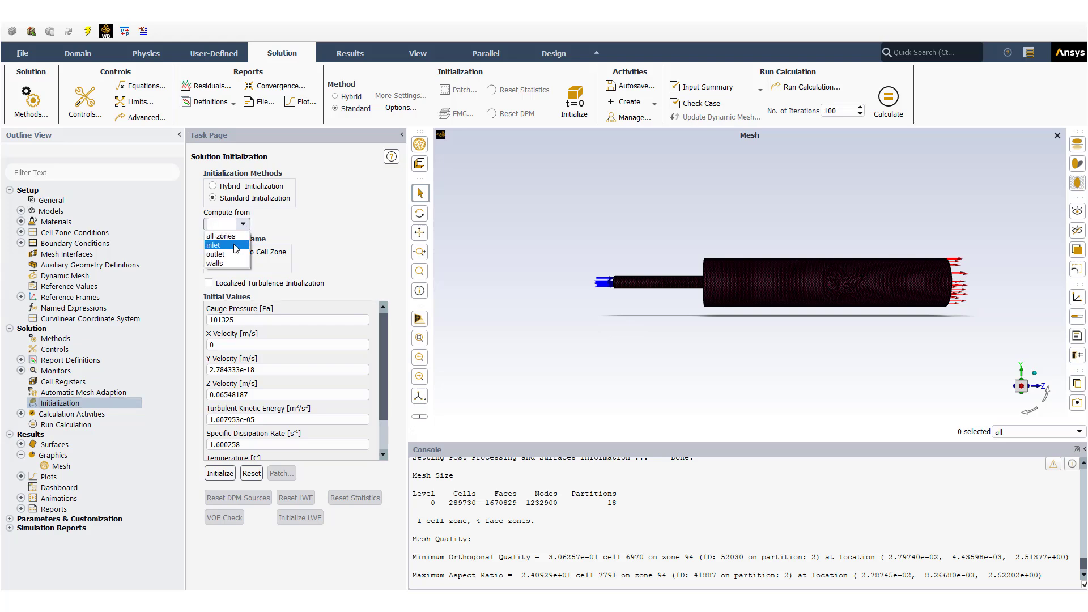
{"action": "left_click", "coordinate": [233, 243]}
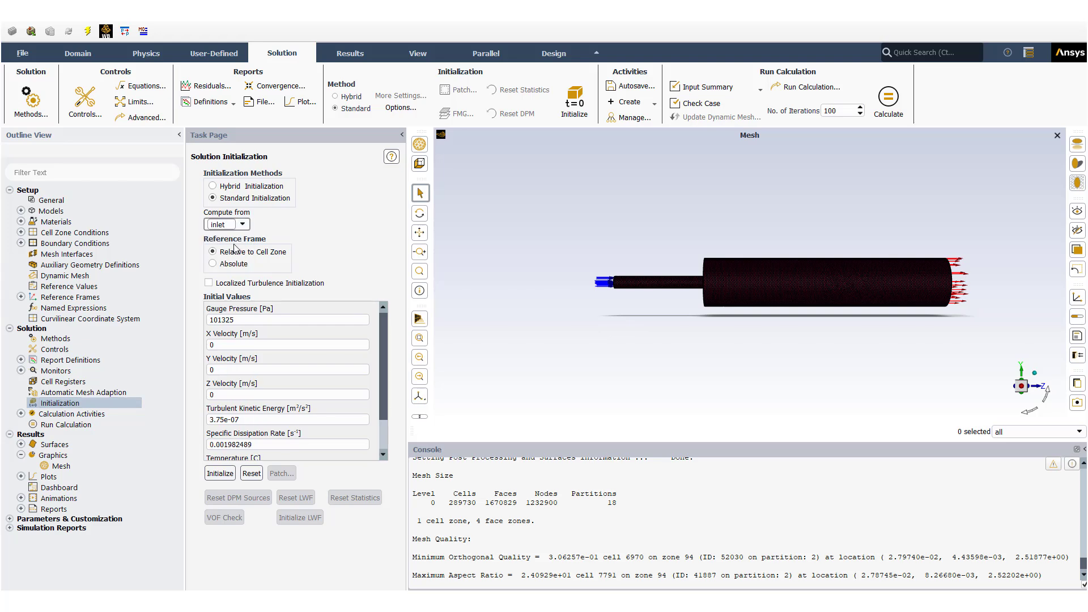
{"action": "left_click_drag", "start_coordinate": [381, 366], "coordinate": [381, 432]}
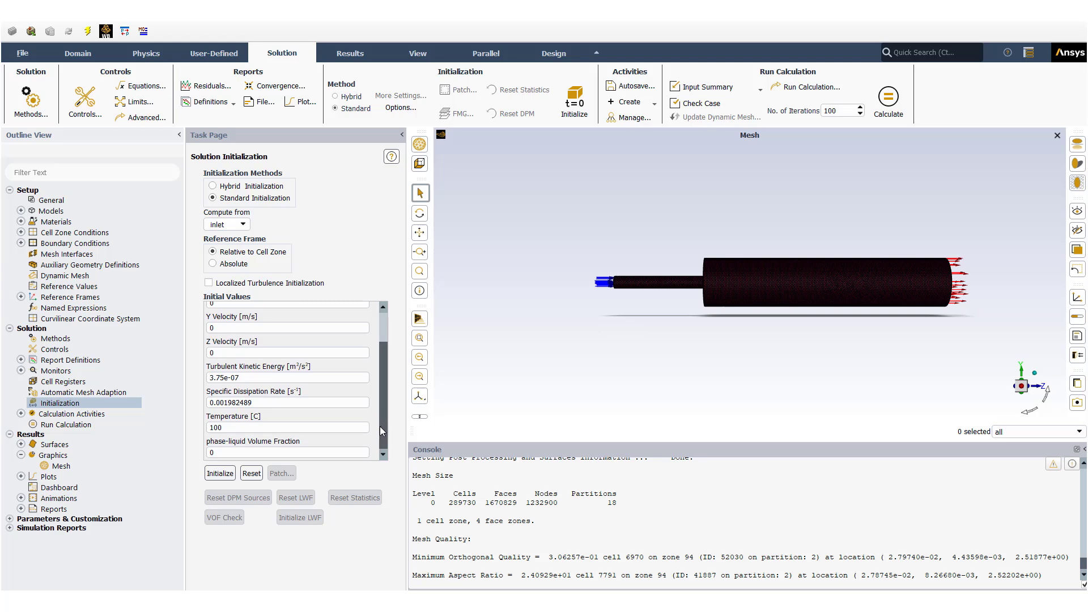
{"action": "scroll", "coordinate": [392, 375], "scroll_direction": "up", "scroll_amount": 2}
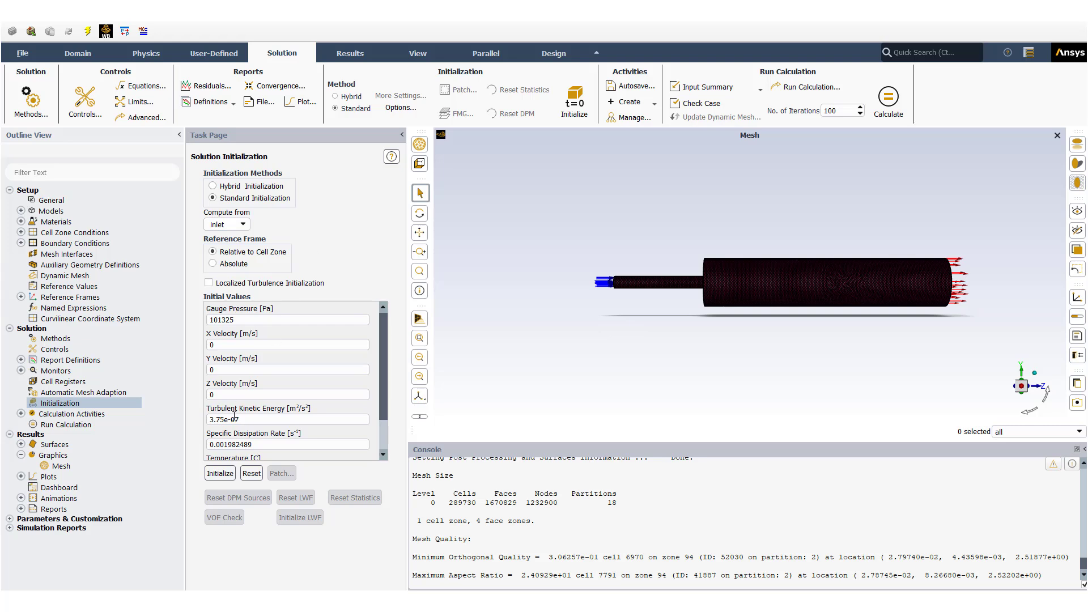
{"action": "left_click", "coordinate": [224, 473]}
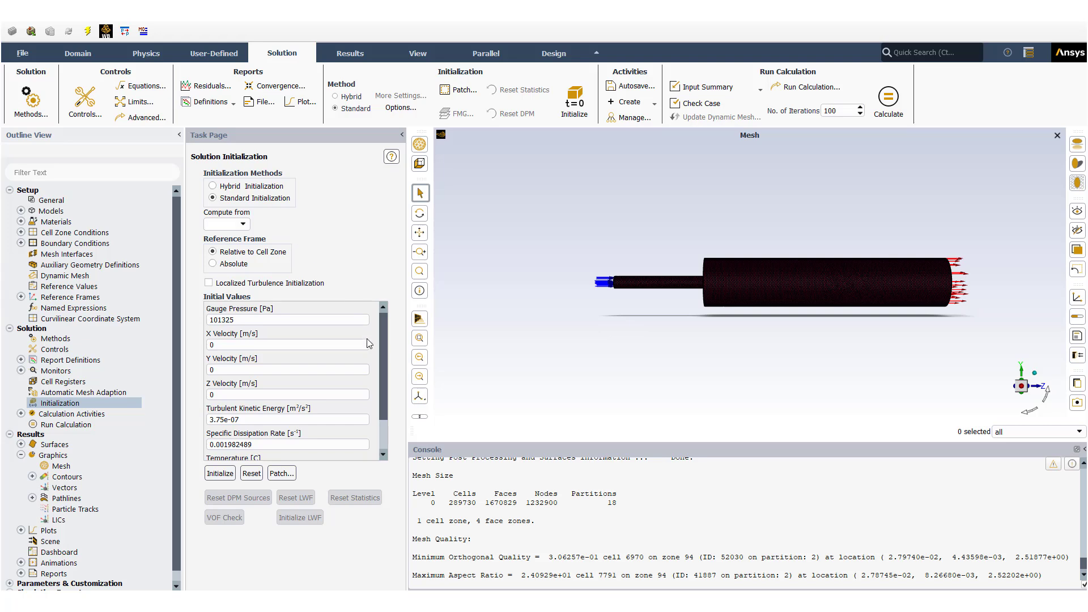
- Examine the initial values, including temperature, liquid phase volume fraction and gauge pressure
{"action": "scroll", "coordinate": [376, 397], "scroll_direction": "down", "scroll_amount": 2}
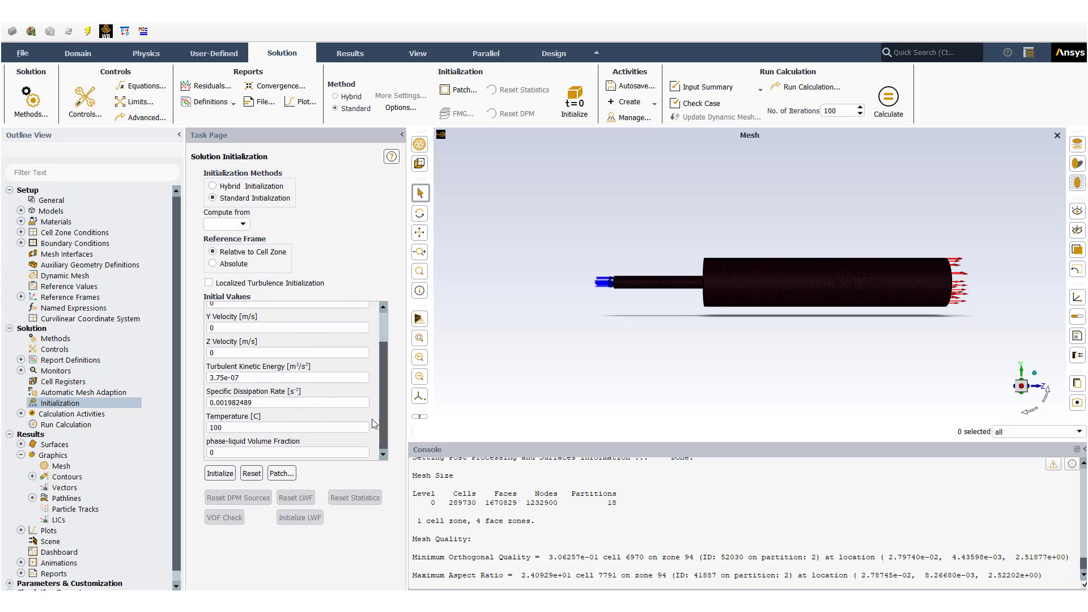
{"action": "left_click", "coordinate": [250, 427]}
{"action": "scroll", "coordinate": [382, 421], "scroll_direction": "up", "scroll_amount": 2}
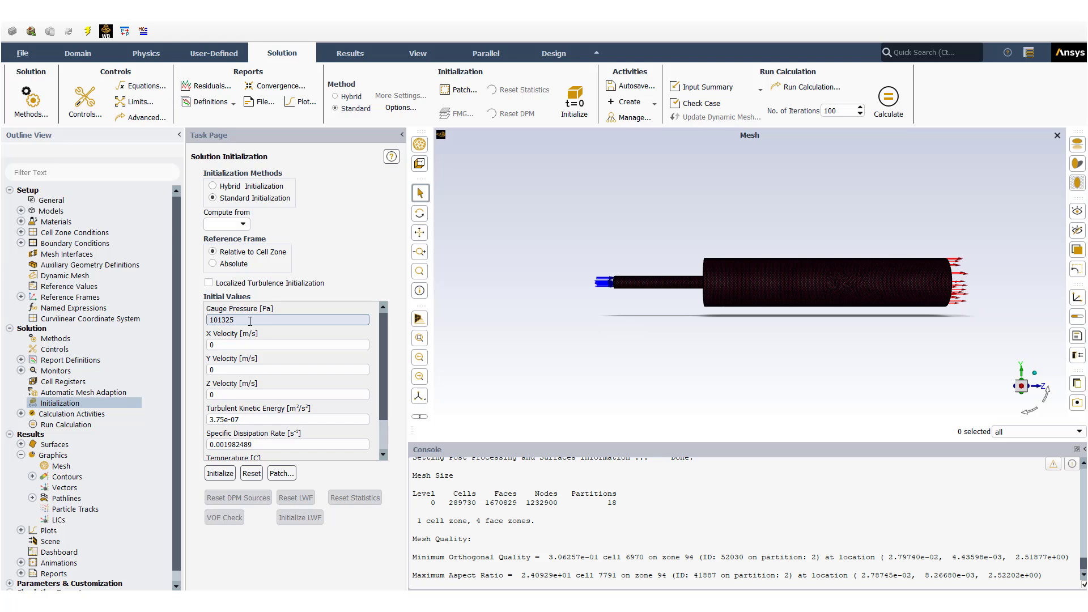
- Try computing the initial values from all-zones and check them
{"action": "left_click", "coordinate": [242, 224]}
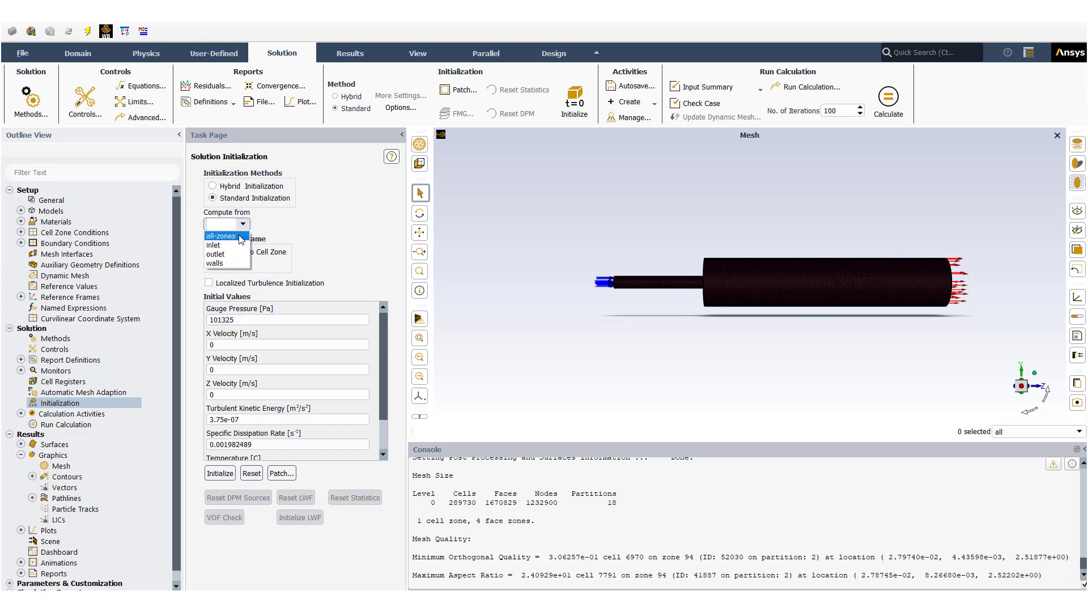
{"action": "left_click", "coordinate": [239, 237]}
{"action": "scroll", "coordinate": [383, 385], "scroll_direction": "down", "scroll_amount": 1}
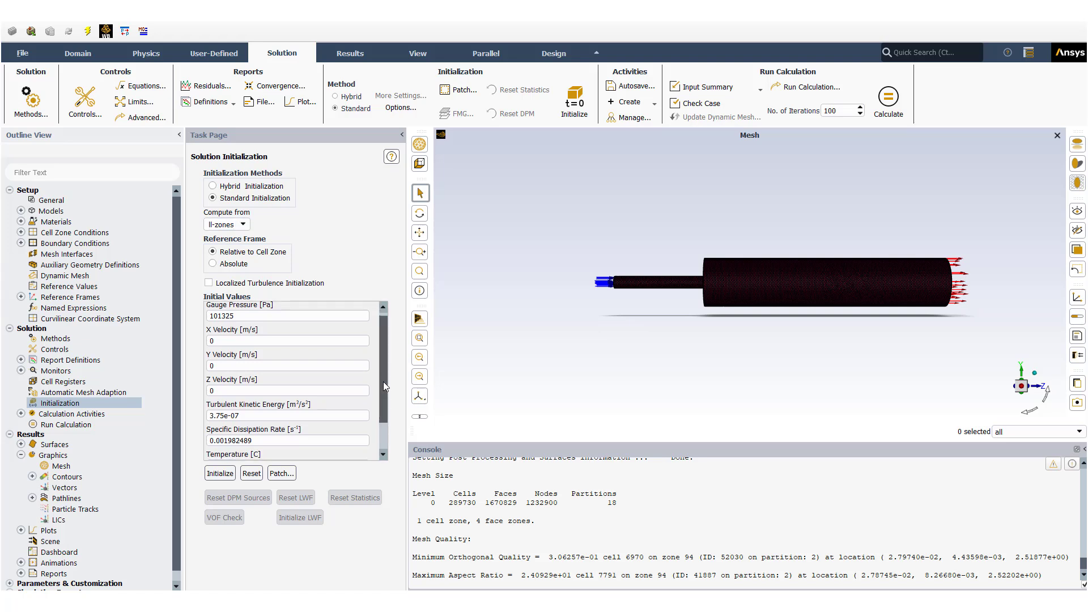
{"action": "scroll", "coordinate": [383, 385], "scroll_direction": "down", "scroll_amount": 1}
{"action": "scroll", "coordinate": [383, 386], "scroll_direction": "up", "scroll_amount": 2}
- Recompute the initial values from the inlet and reinitialize the solution, discarding the current data
{"action": "left_click", "coordinate": [243, 225]}
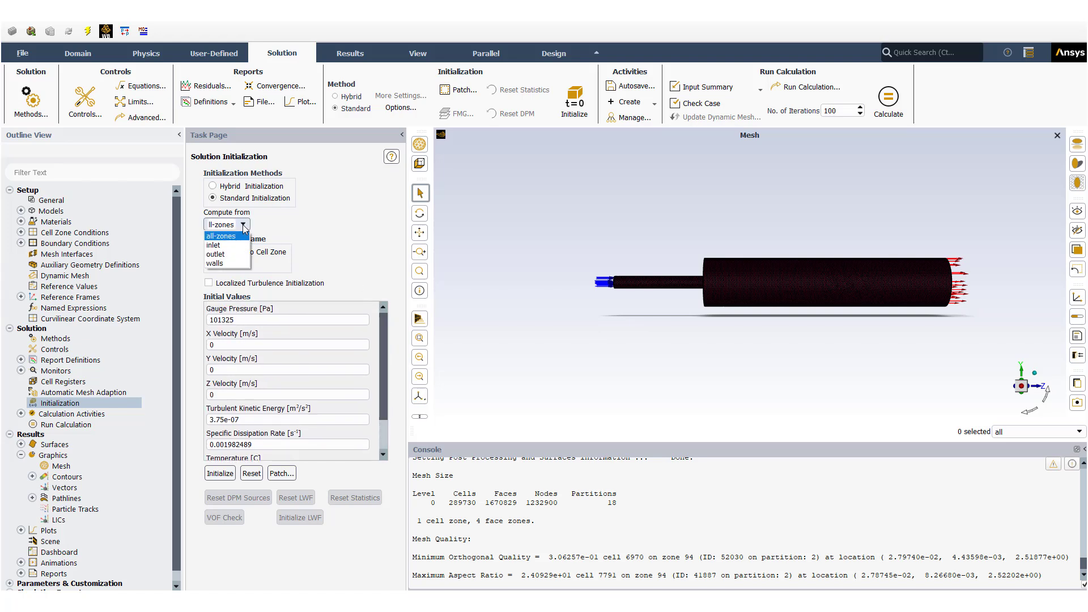
{"action": "left_click", "coordinate": [237, 245]}
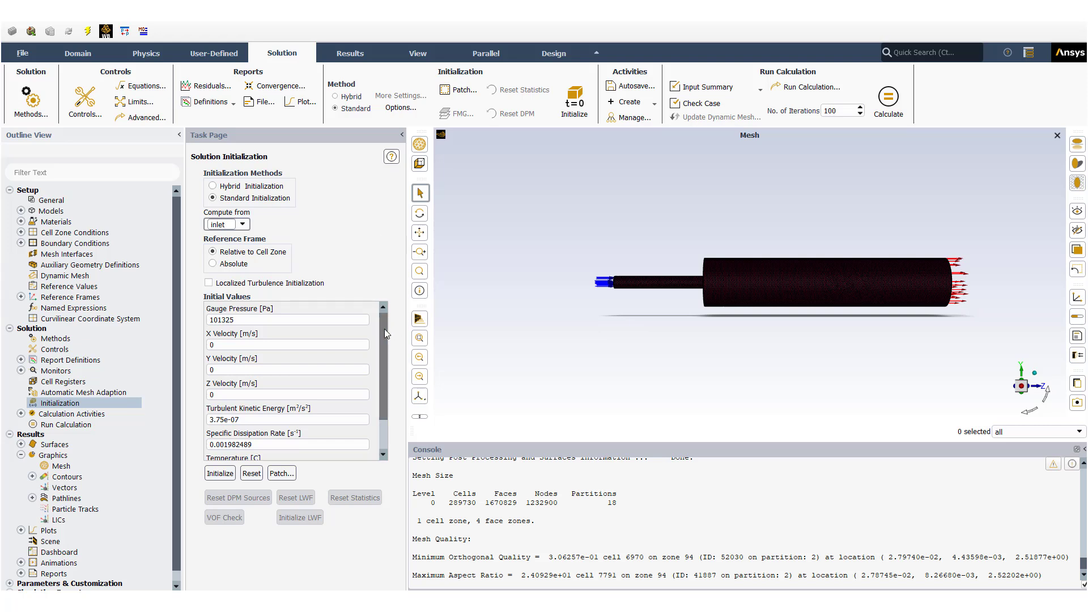
{"action": "scroll", "coordinate": [384, 363], "scroll_direction": "down", "scroll_amount": 2}
{"action": "scroll", "coordinate": [385, 369], "scroll_direction": "up", "scroll_amount": 1}
{"action": "scroll", "coordinate": [401, 328], "scroll_direction": "up", "scroll_amount": 1}
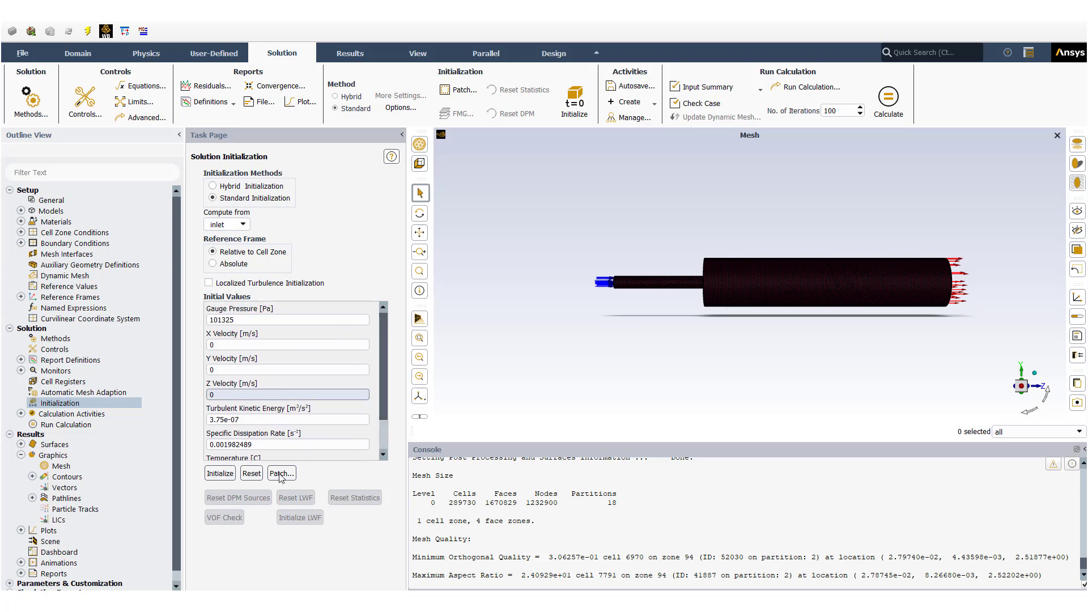
{"action": "left_click", "coordinate": [221, 474]}
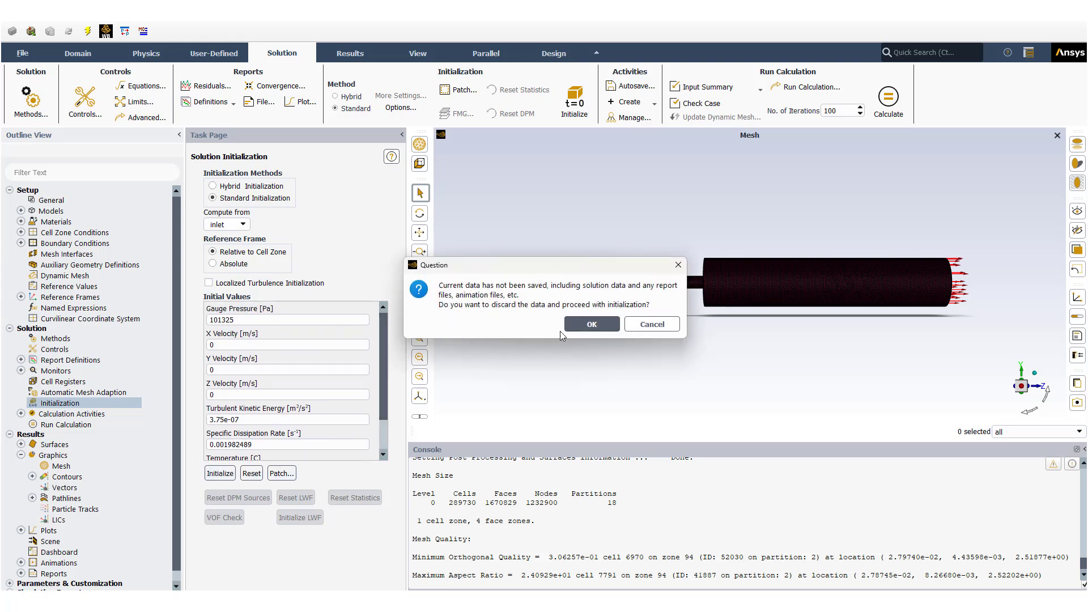
{"action": "left_click", "coordinate": [603, 327]}
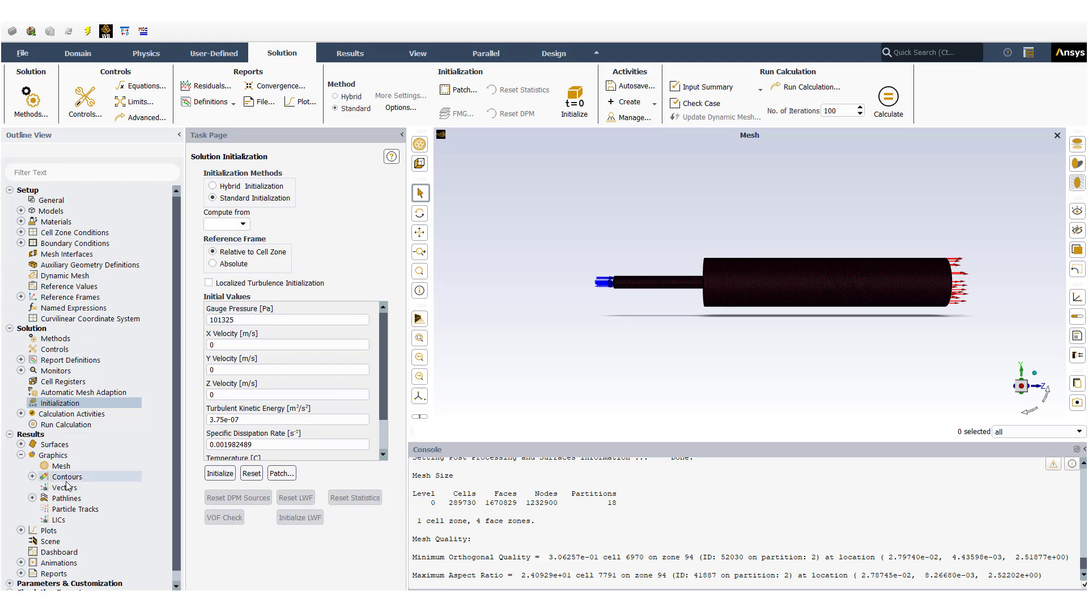
- Display the saved contour-temperature plot of static mixture temperature on plane-symmetry for the initialized solution, then close its settings
{"action": "left_click", "coordinate": [32, 476]}
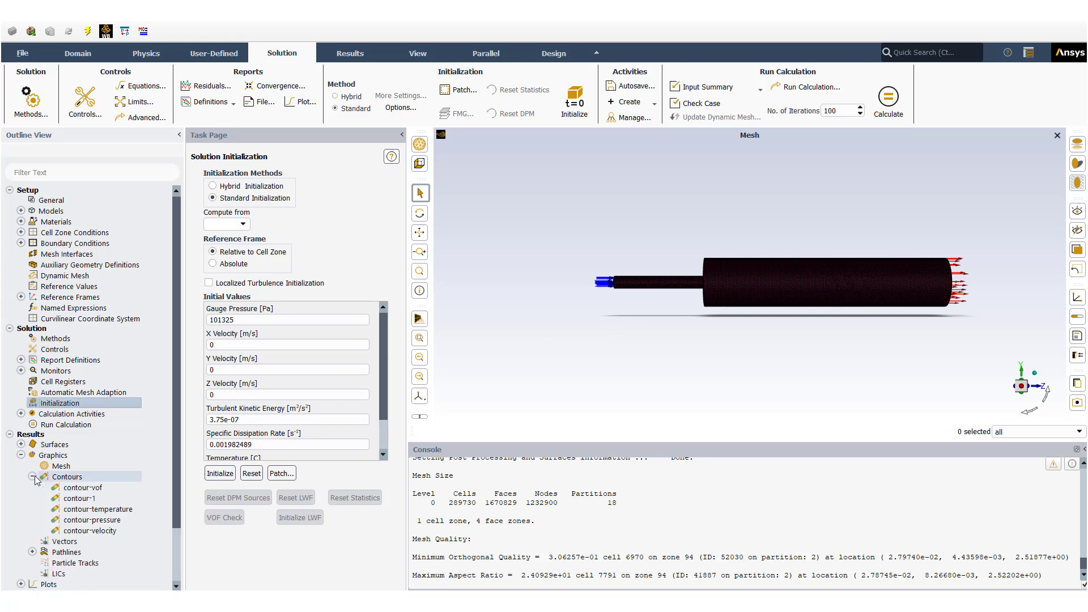
{"action": "left_click", "coordinate": [101, 510]}
{"action": "double_click", "coordinate": [102, 509]}
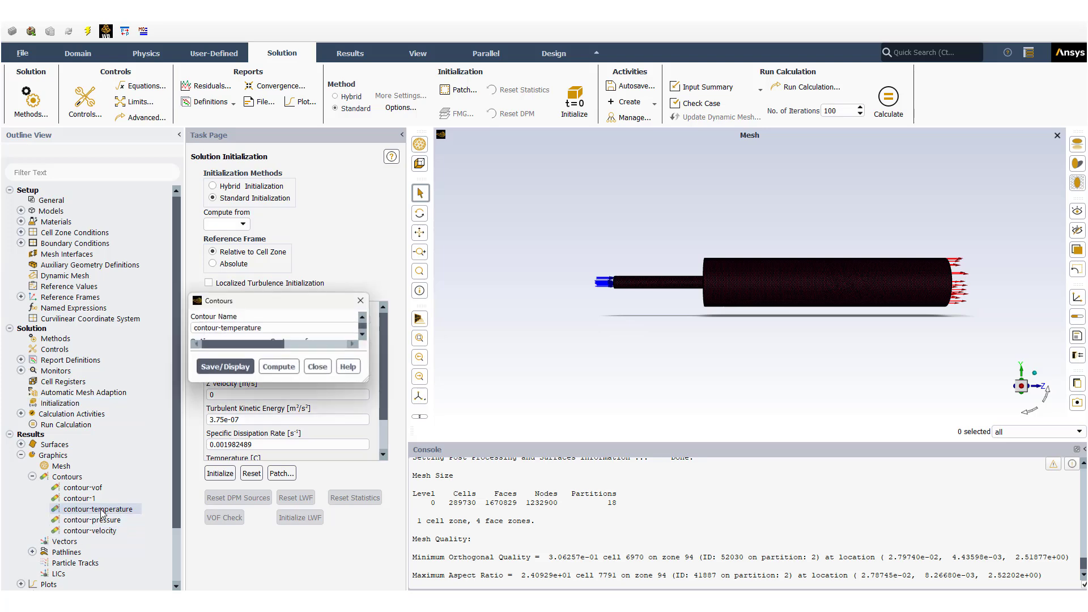
{"action": "left_click_drag", "start_coordinate": [277, 308], "coordinate": [111, 172]}
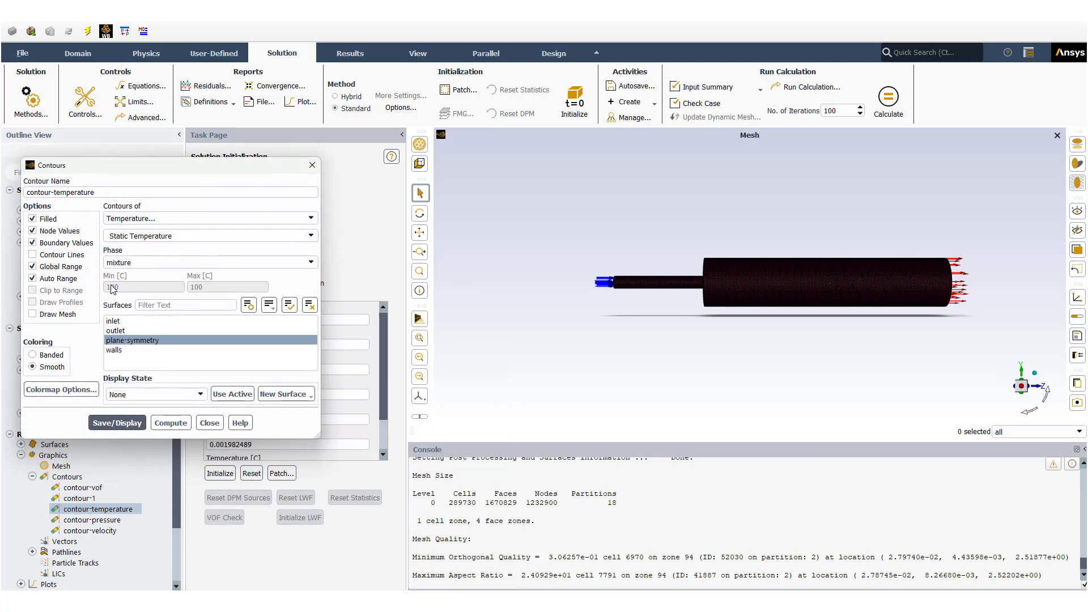
{"action": "left_click", "coordinate": [119, 429]}
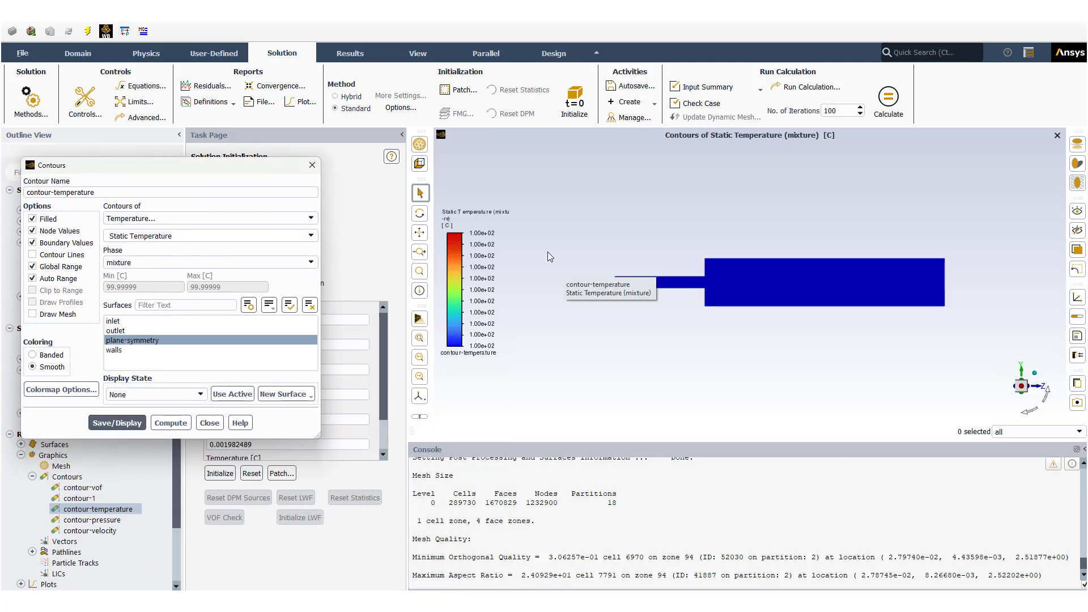
{"action": "left_click", "coordinate": [209, 423]}
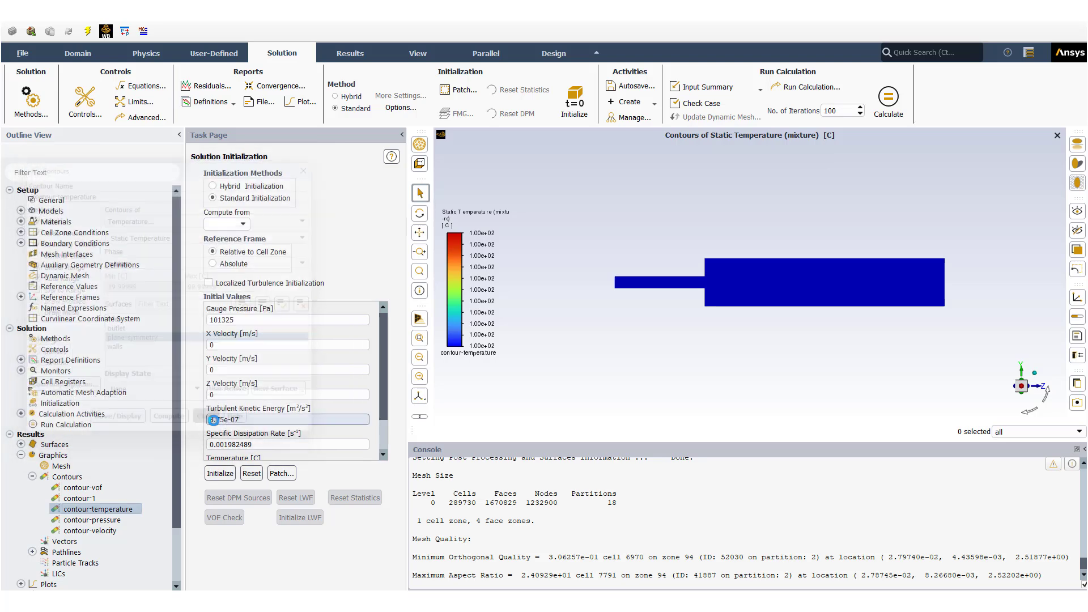
- Display the saved contour-vof plot of phase-liquid volume fraction on plane-symmetry and close its settings
{"action": "double_click", "coordinate": [91, 488]}
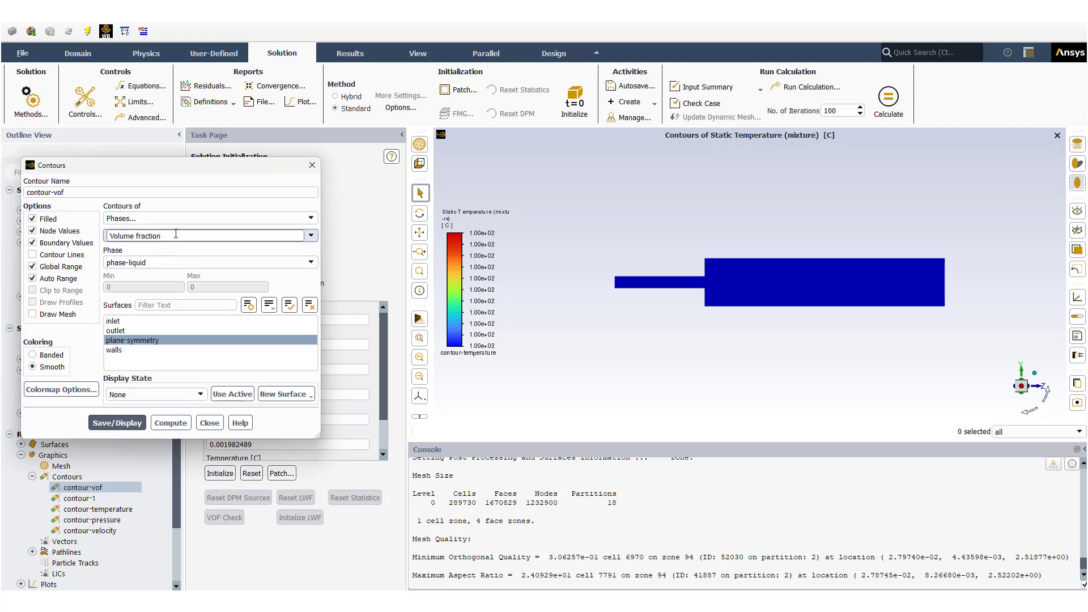
{"action": "left_click", "coordinate": [117, 423]}
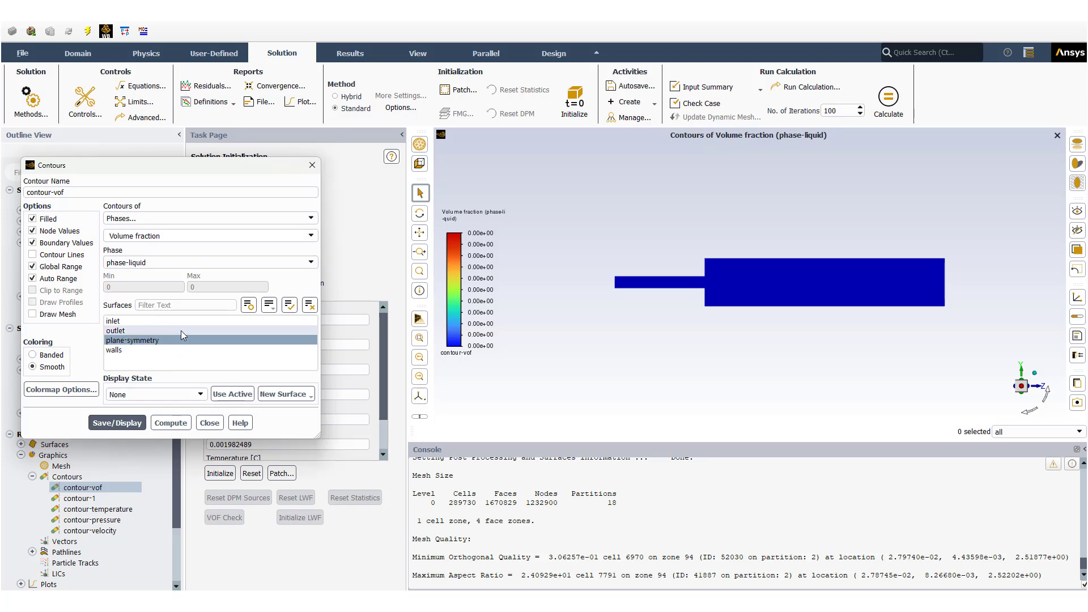
{"action": "left_click", "coordinate": [209, 423]}
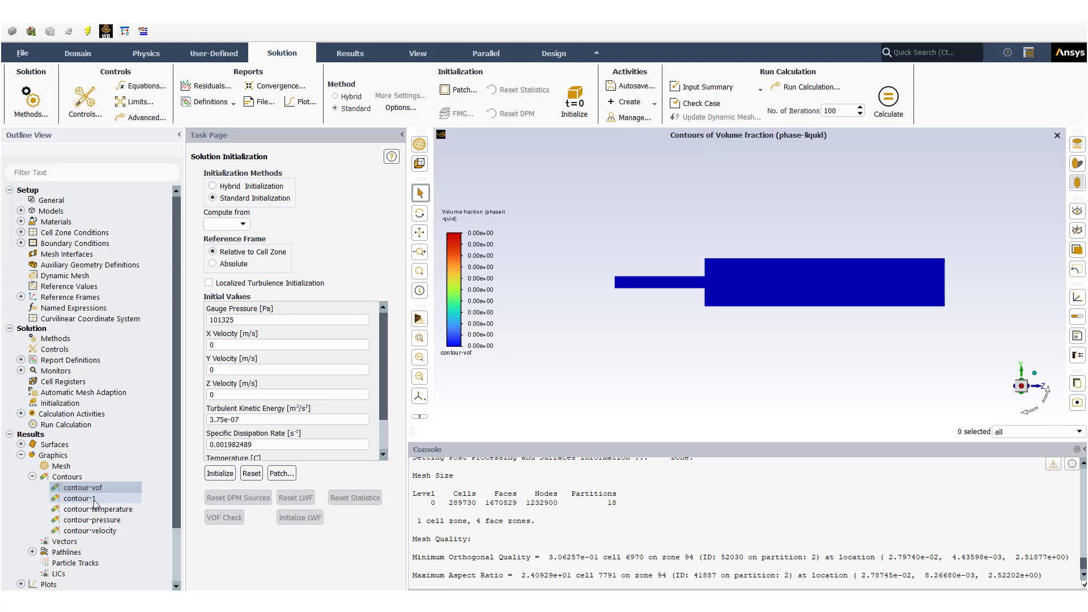
{"action": "left_click", "coordinate": [21, 455]}
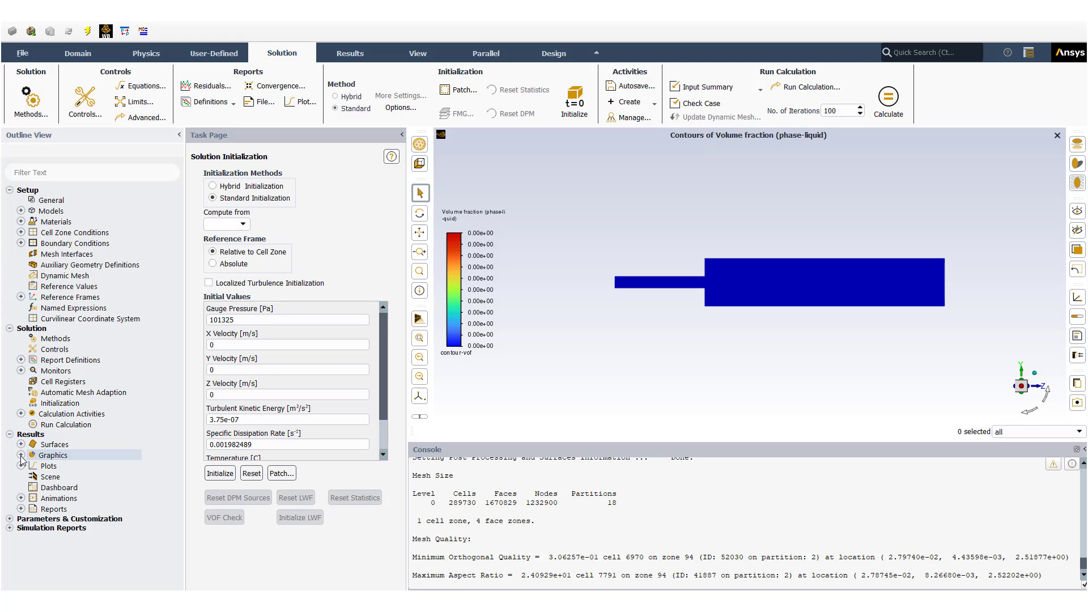
- Run a case check on the setup before calculating, review its mesh recommendation and close the check
{"action": "left_click", "coordinate": [65, 425]}
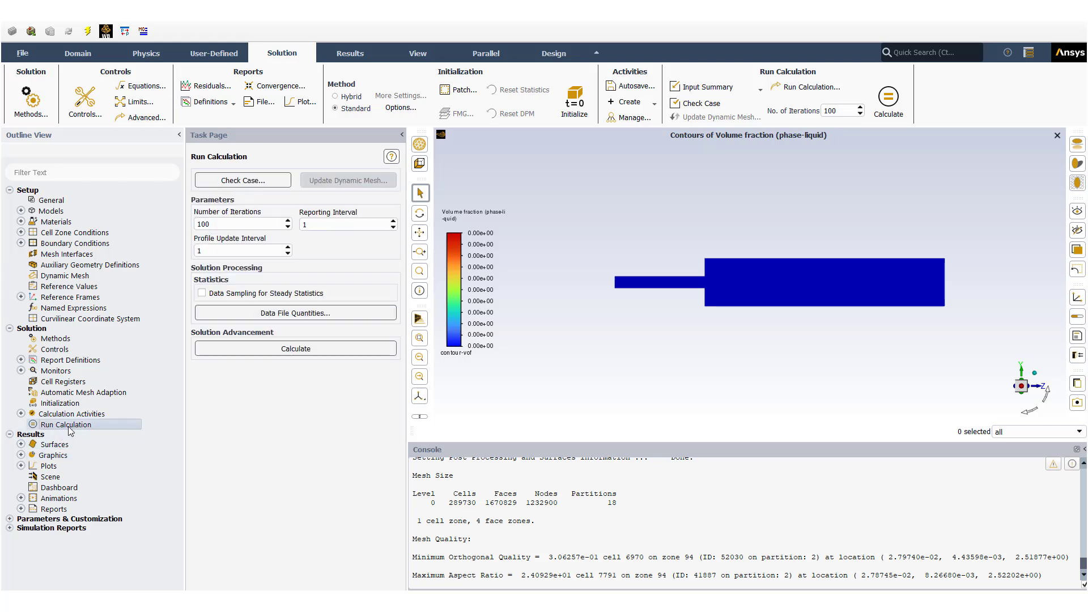
{"action": "left_click", "coordinate": [258, 181]}
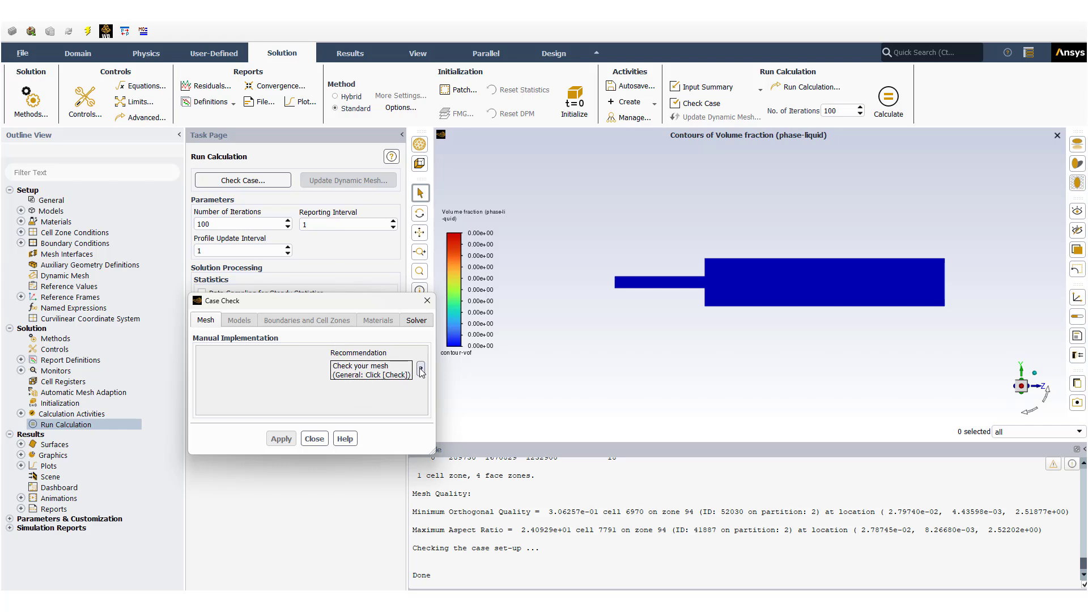
{"action": "left_click", "coordinate": [321, 437]}
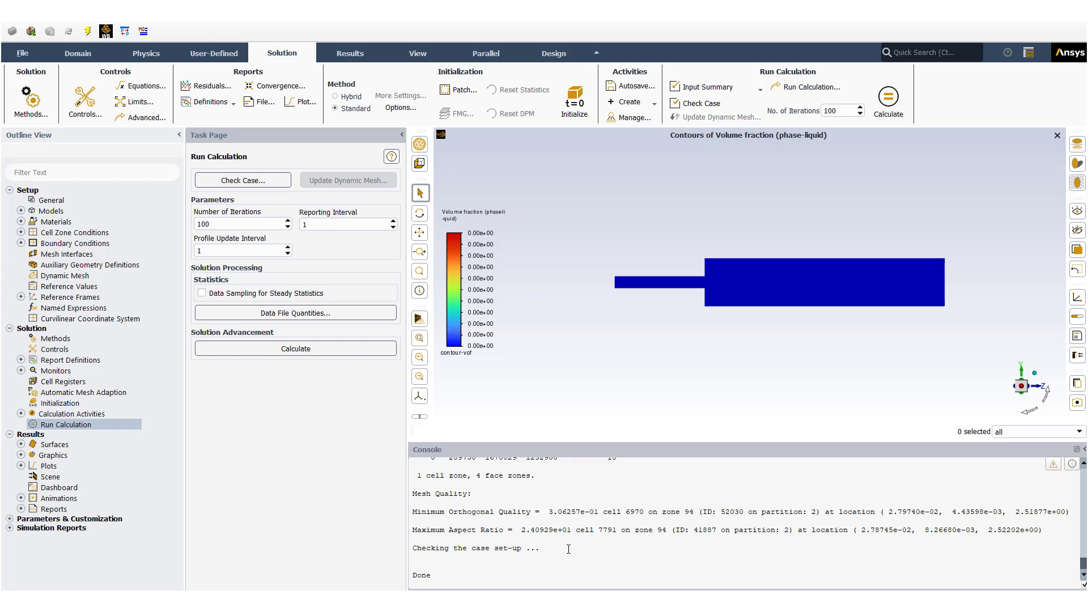
- Save the project and start the calculation with 100 iterations
{"action": "left_click", "coordinate": [281, 349]}
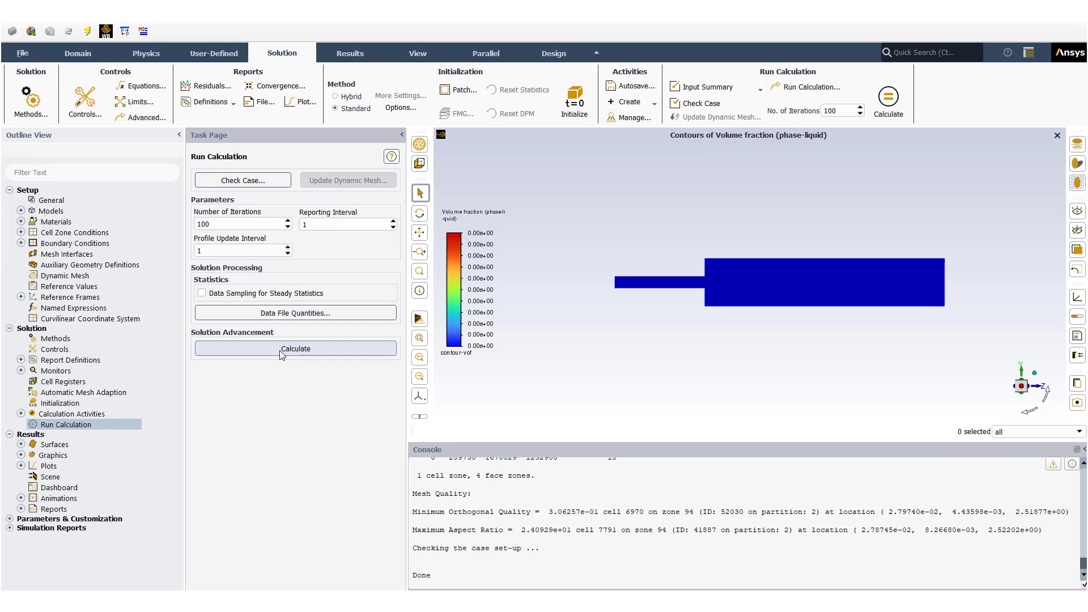
{"action": "left_click", "coordinate": [24, 56]}
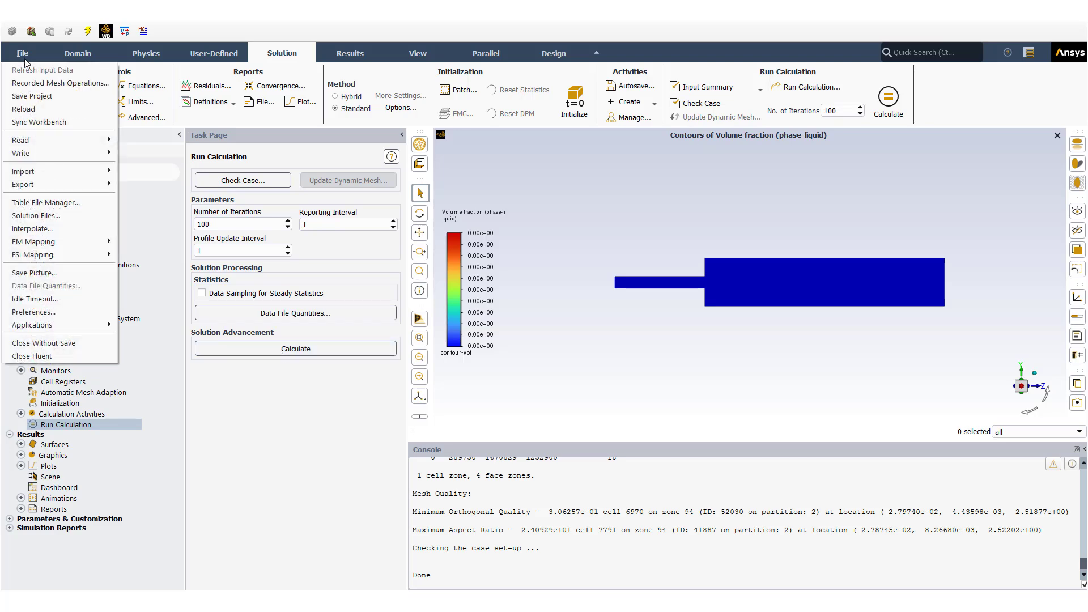
{"action": "left_click", "coordinate": [35, 97]}
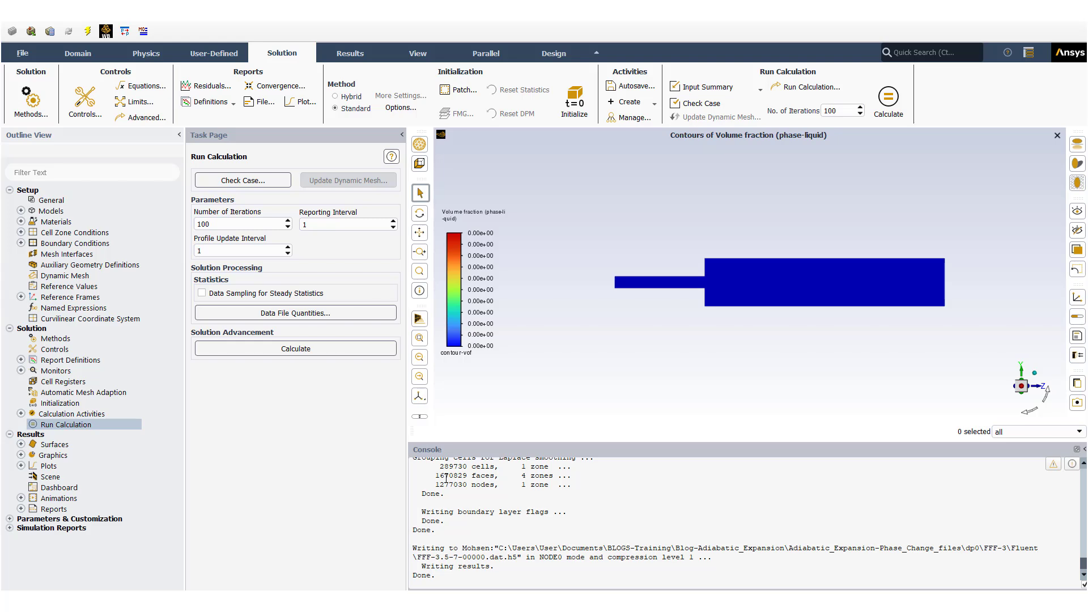
{"action": "left_click", "coordinate": [265, 351]}
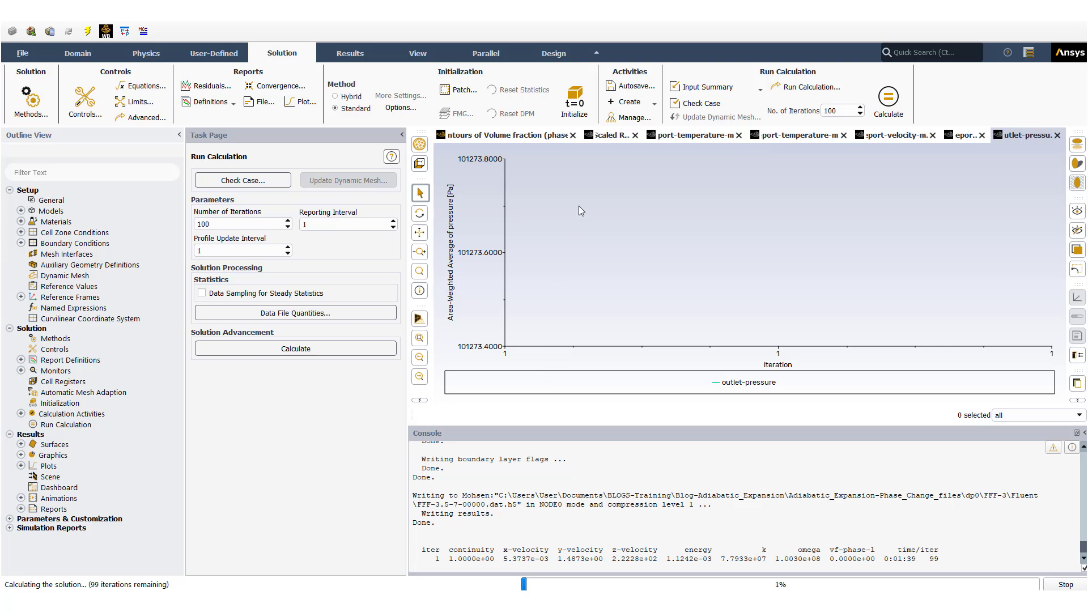
- Examine the scaled residuals, minimum and maximum temperature, maximum velocity and vertex-minimum vapor temperature plots while the solution runs
{"action": "left_click", "coordinate": [600, 137]}
{"action": "mouse_move", "coordinate": [579, 208]}
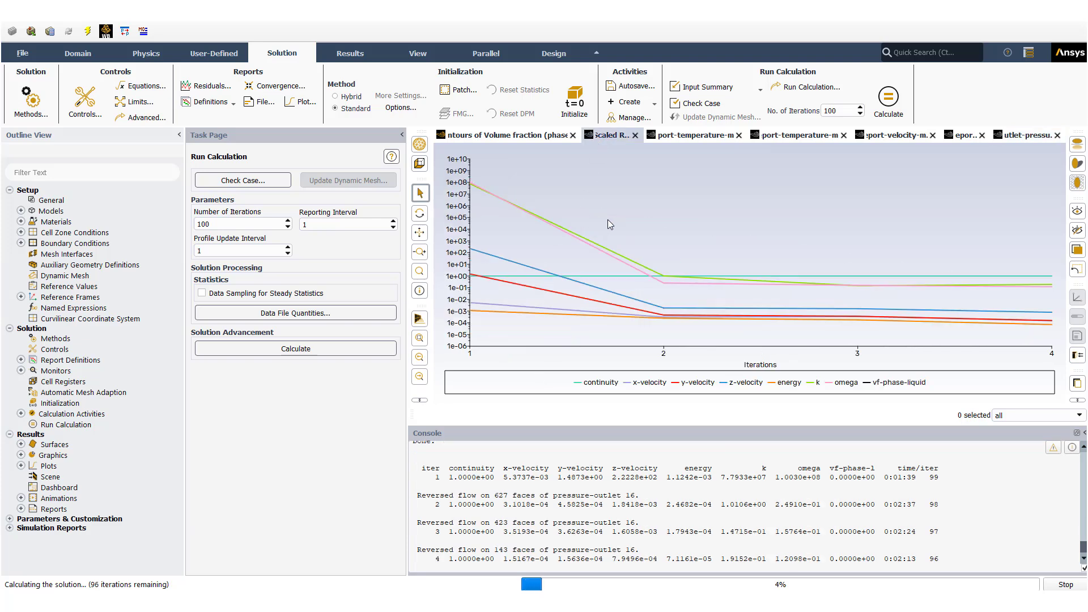
{"action": "left_click", "coordinate": [688, 139]}
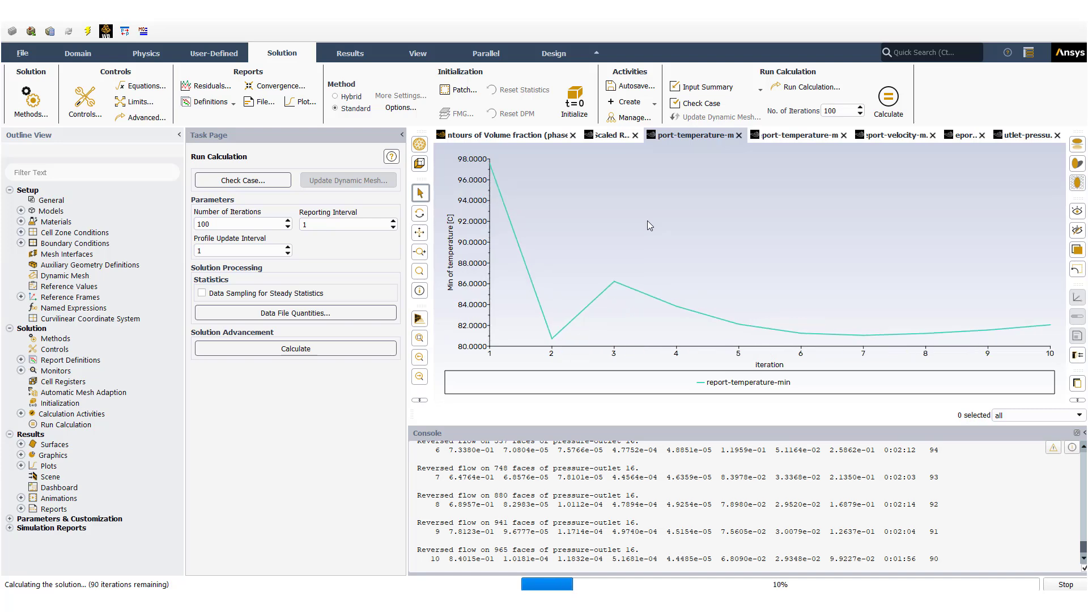
{"action": "left_click", "coordinate": [801, 137]}
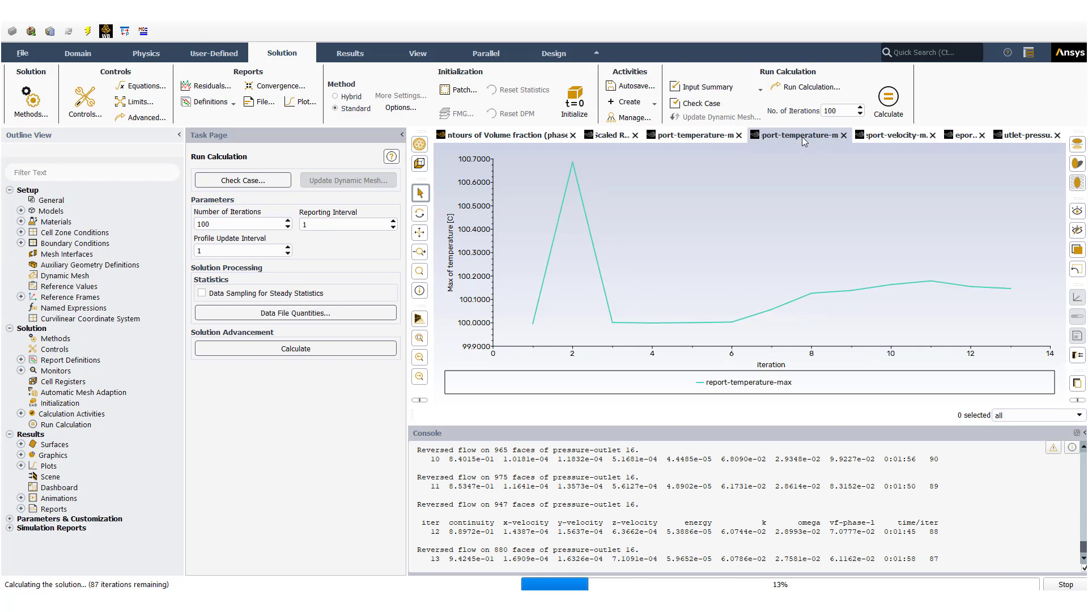
{"action": "left_click", "coordinate": [876, 136]}
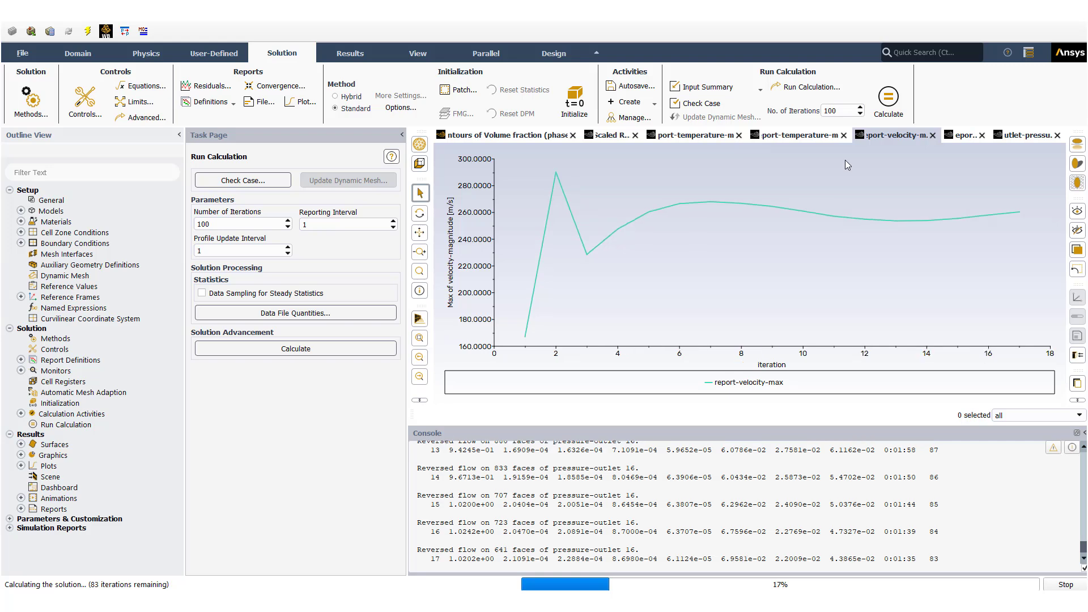
{"action": "left_click", "coordinate": [961, 139]}
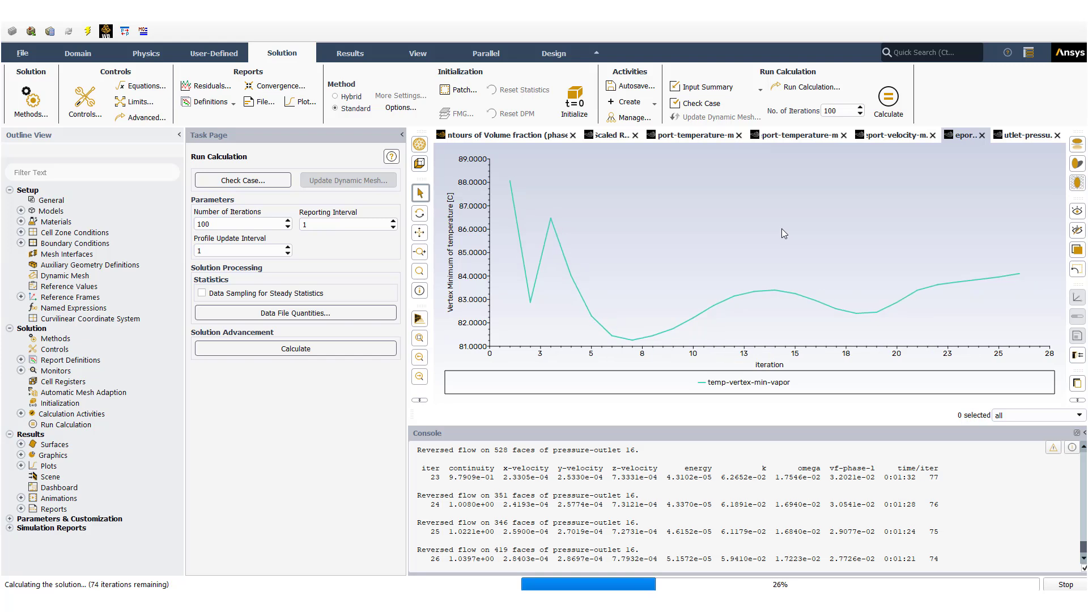
- Recheck the minimum temperature, maximum velocity and vertex-minimum vapor temperature plots, and view the outlet pressure plot during the run
{"action": "left_click", "coordinate": [713, 138]}
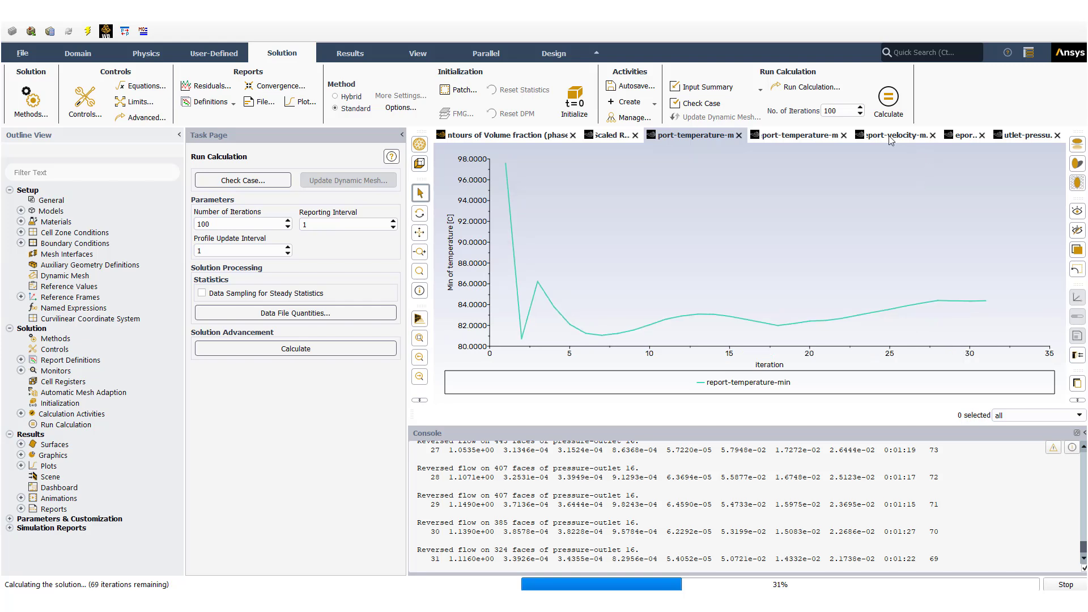
{"action": "left_click", "coordinate": [921, 139]}
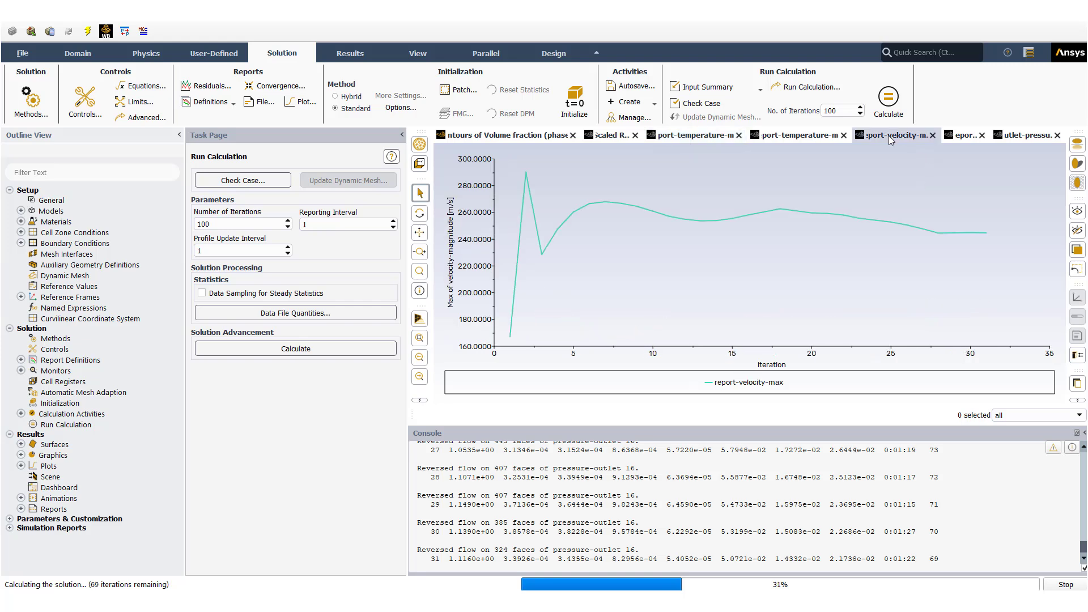
{"action": "left_click", "coordinate": [962, 136]}
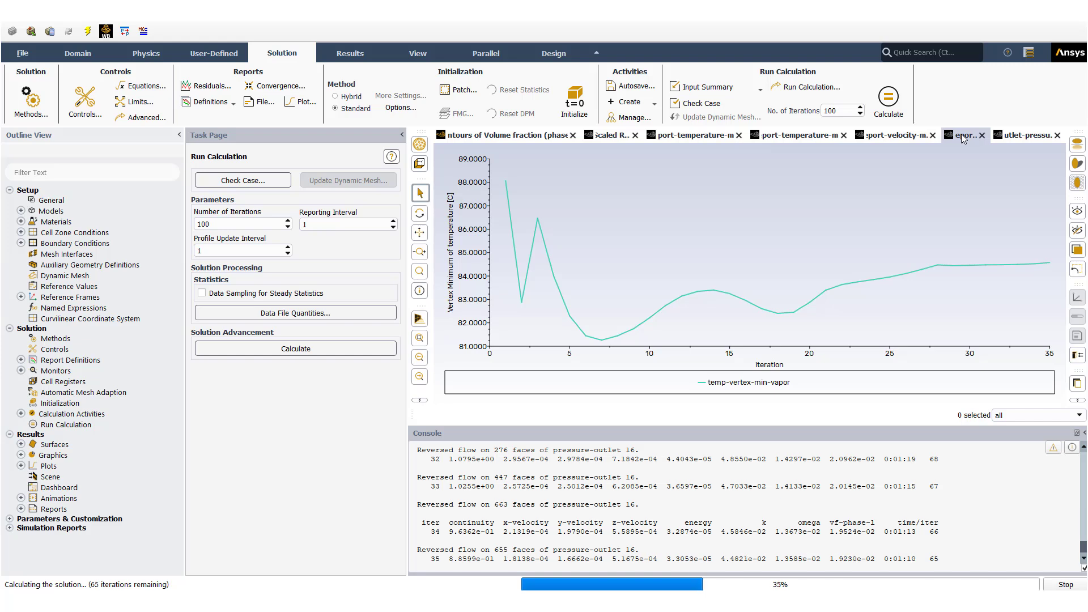
{"action": "left_click", "coordinate": [1017, 137]}
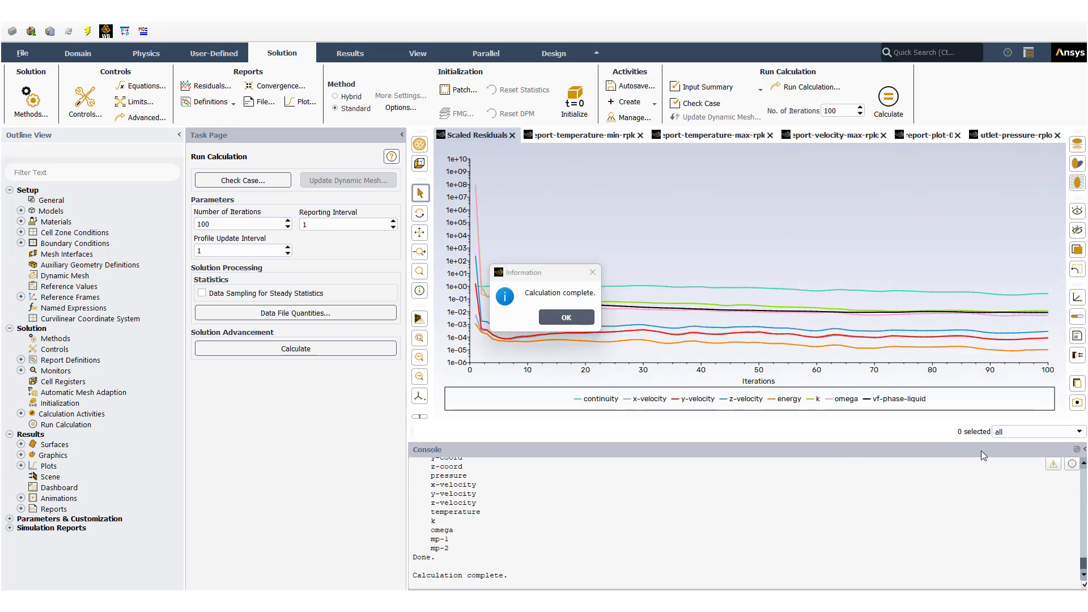
- Dismiss the calculation completion notice and inspect the minimum and maximum temperature histories over the full run
{"action": "left_click", "coordinate": [566, 317]}
{"action": "left_click", "coordinate": [590, 136]}
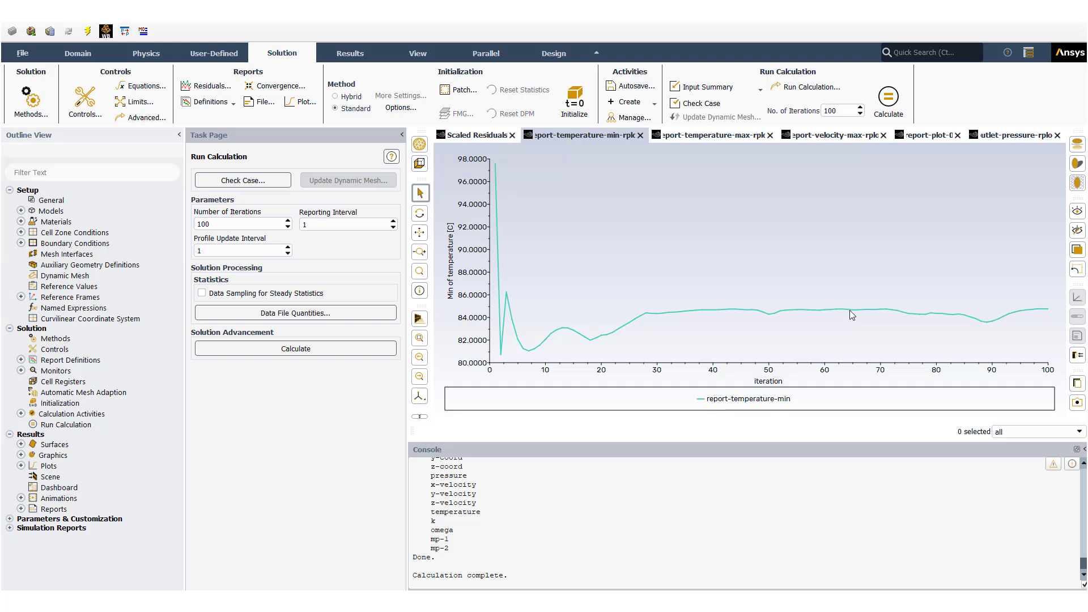
{"action": "mouse_move", "coordinate": [850, 315]}
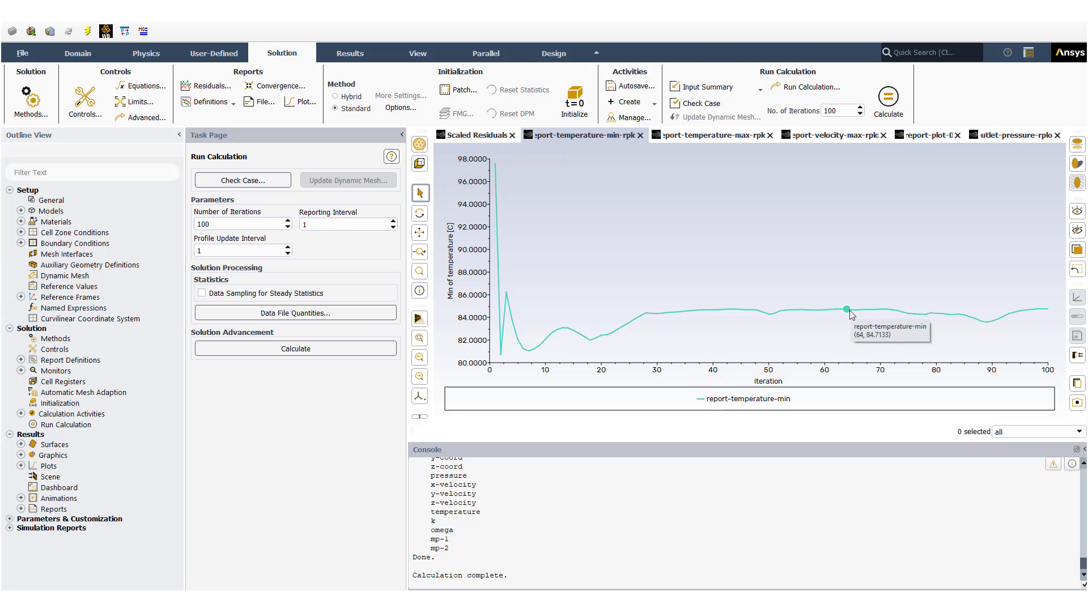
{"action": "mouse_move", "coordinate": [938, 318]}
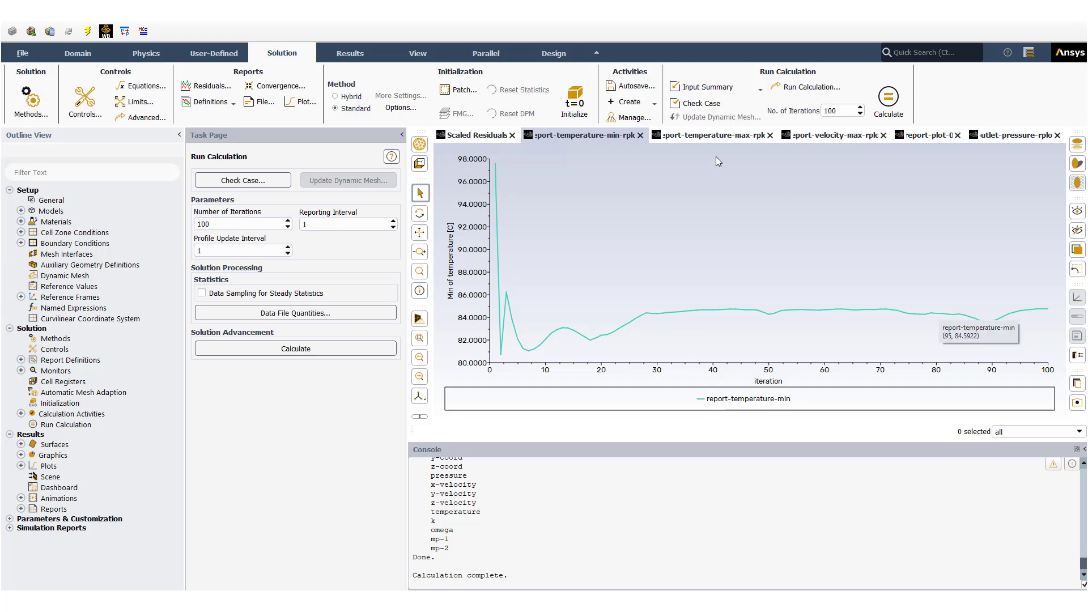
{"action": "left_click", "coordinate": [713, 136]}
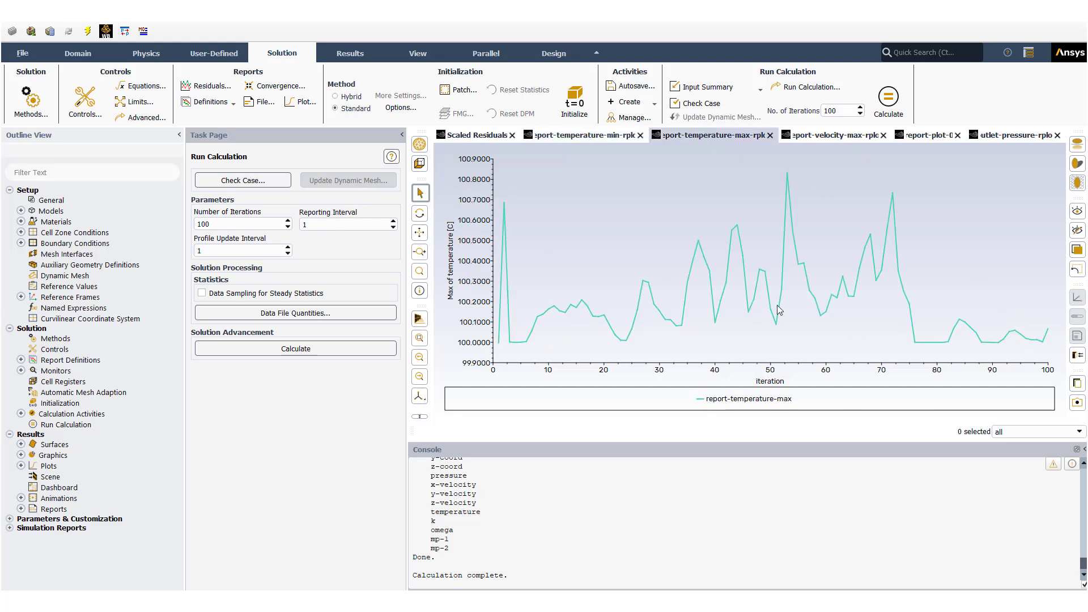
- Inspect the full-run histories of maximum velocity, vertex-minimum vapor temperature and area-weighted average outlet pressure
{"action": "left_click", "coordinate": [811, 137]}
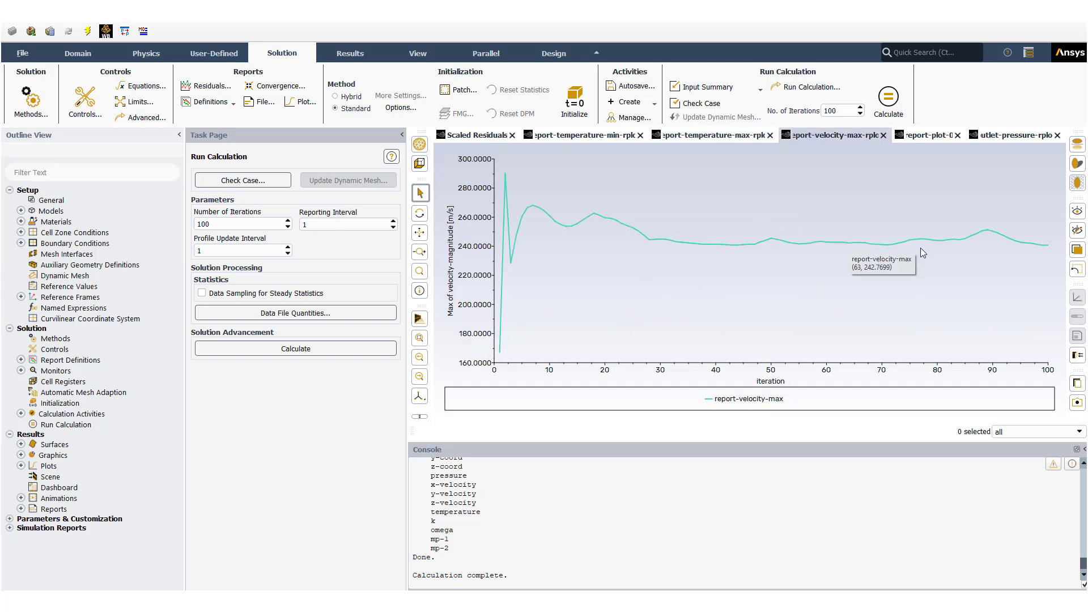
{"action": "mouse_move", "coordinate": [988, 234]}
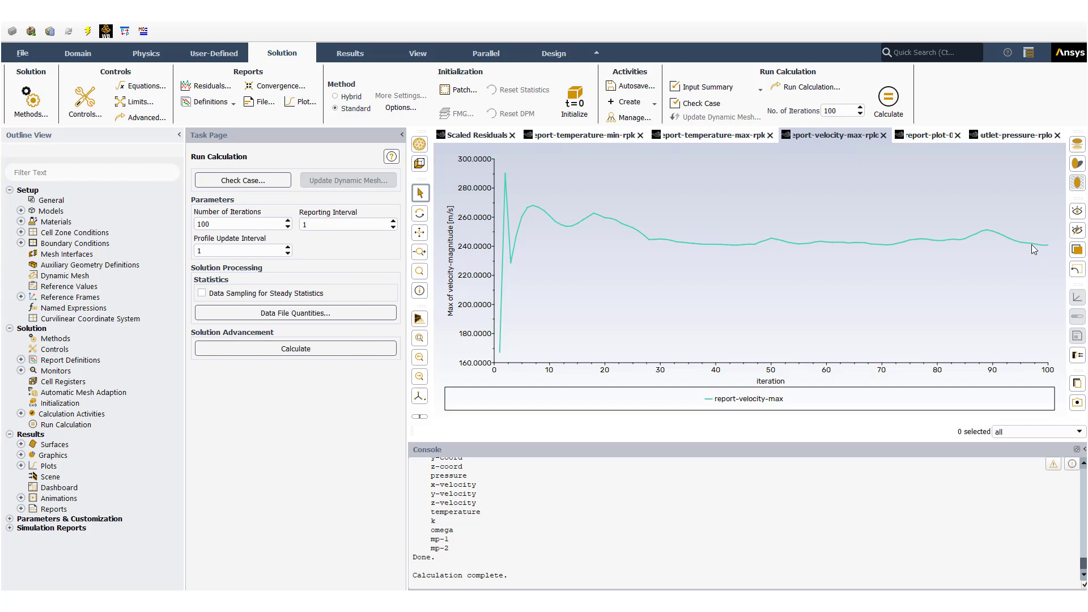
{"action": "left_click", "coordinate": [928, 135]}
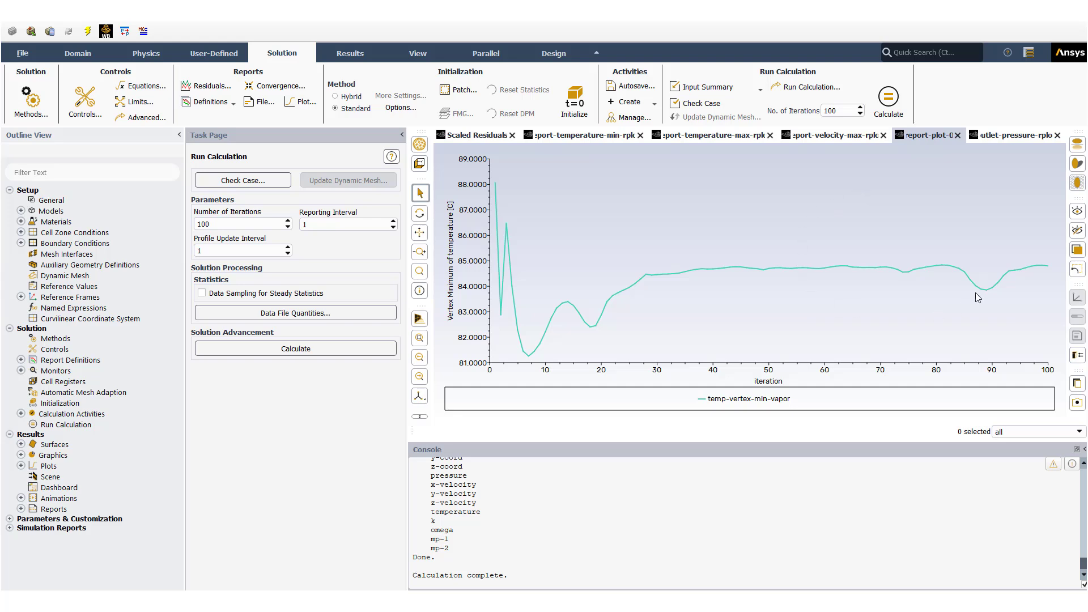
{"action": "left_click", "coordinate": [1014, 135]}
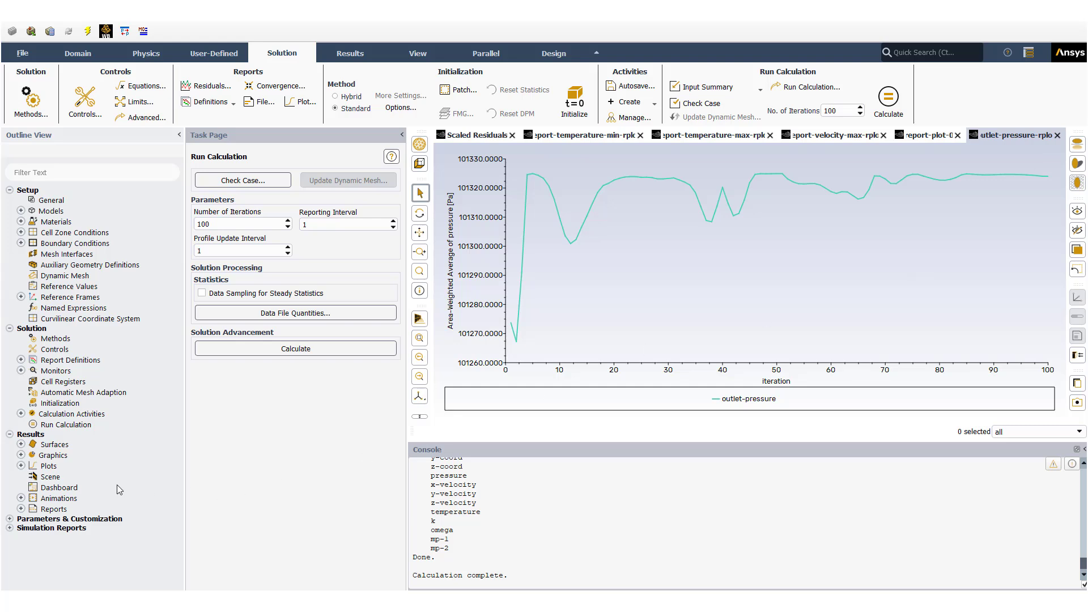
- Display the saved static temperature contour on the plane-symmetry surface and examine it from the side around the pipe expansion
{"action": "left_click", "coordinate": [20, 455]}
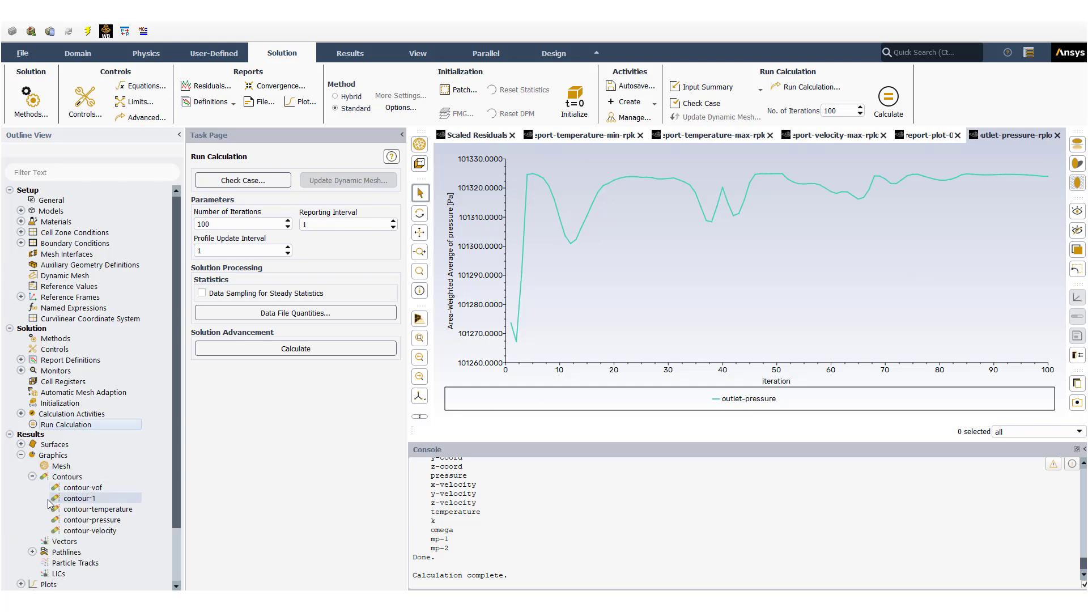
{"action": "double_click", "coordinate": [91, 509]}
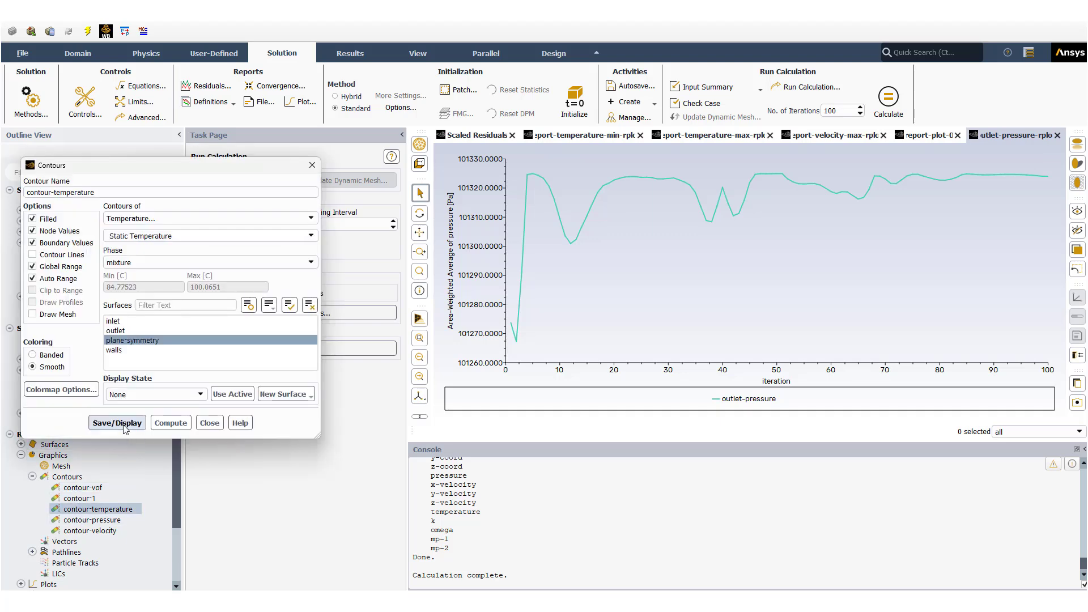
{"action": "left_click", "coordinate": [116, 422]}
{"action": "left_click_drag", "start_coordinate": [641, 359], "coordinate": [944, 287]}
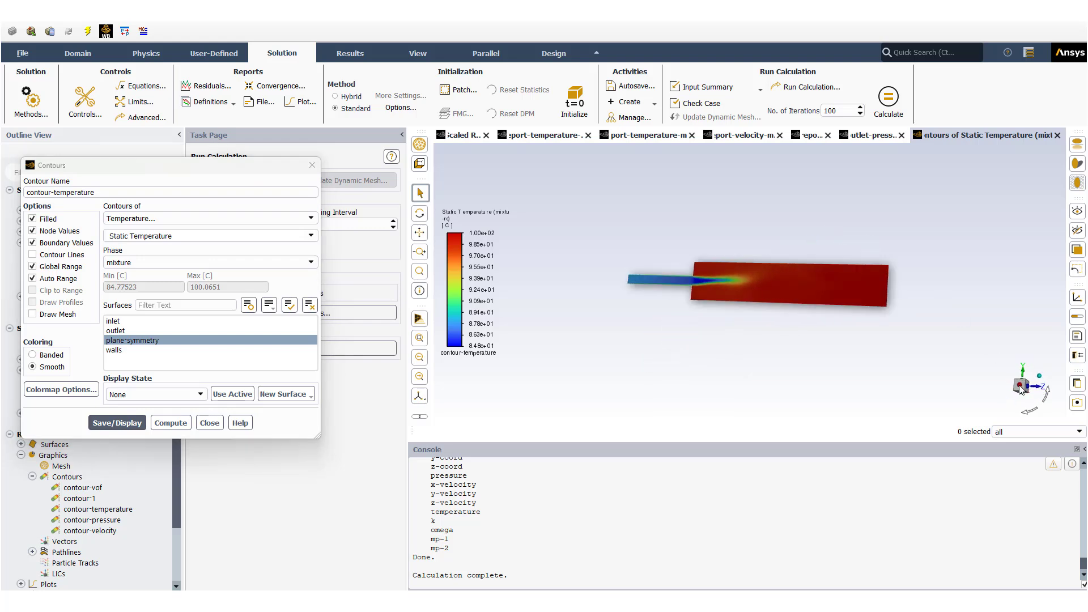
{"action": "left_click", "coordinate": [1020, 388]}
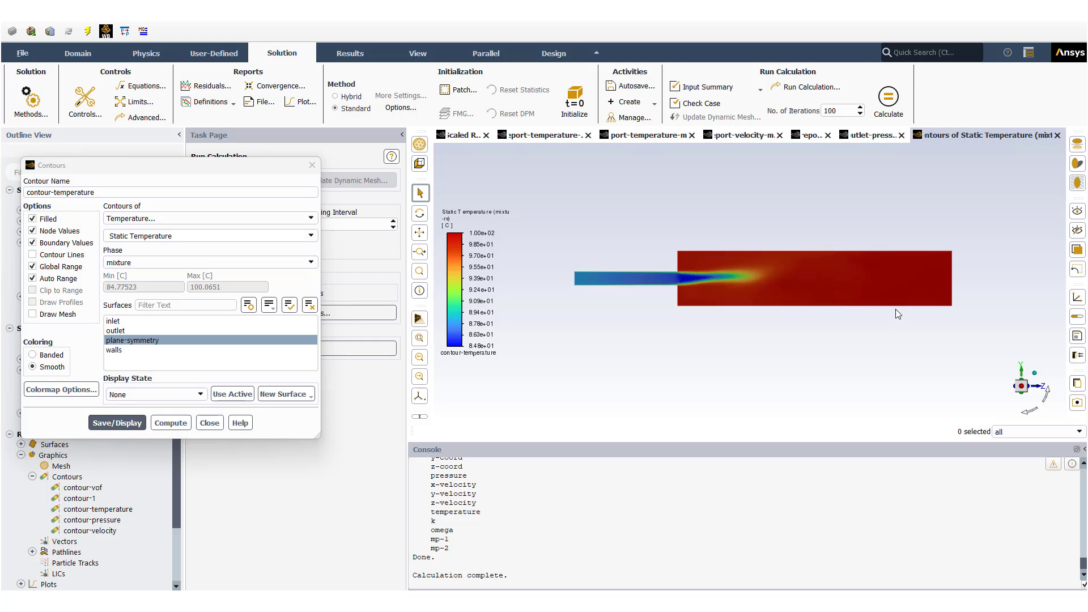
{"action": "scroll", "coordinate": [897, 313], "scroll_direction": "up", "scroll_amount": 3}
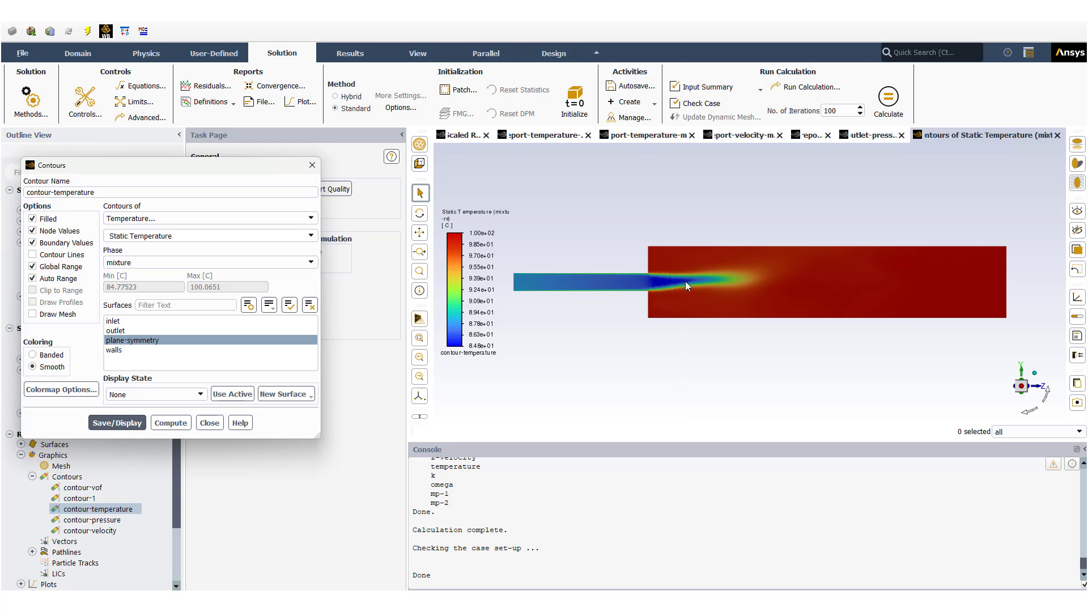
{"action": "mouse_move", "coordinate": [467, 345]}
{"action": "scroll", "coordinate": [655, 272], "scroll_direction": "up", "scroll_amount": 5}
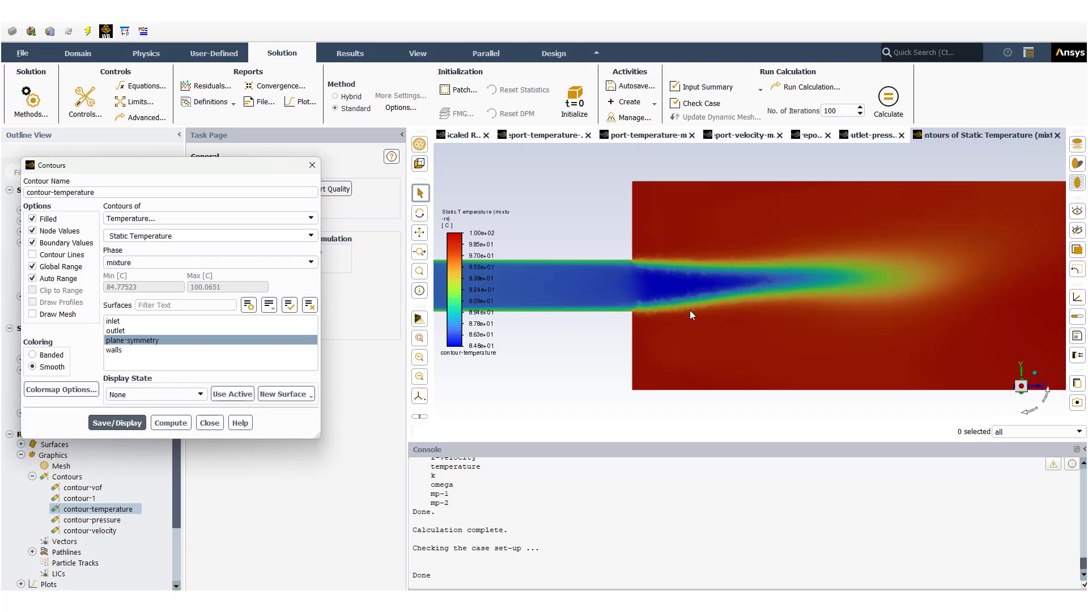
{"action": "scroll", "coordinate": [689, 310], "scroll_direction": "down", "scroll_amount": 4}
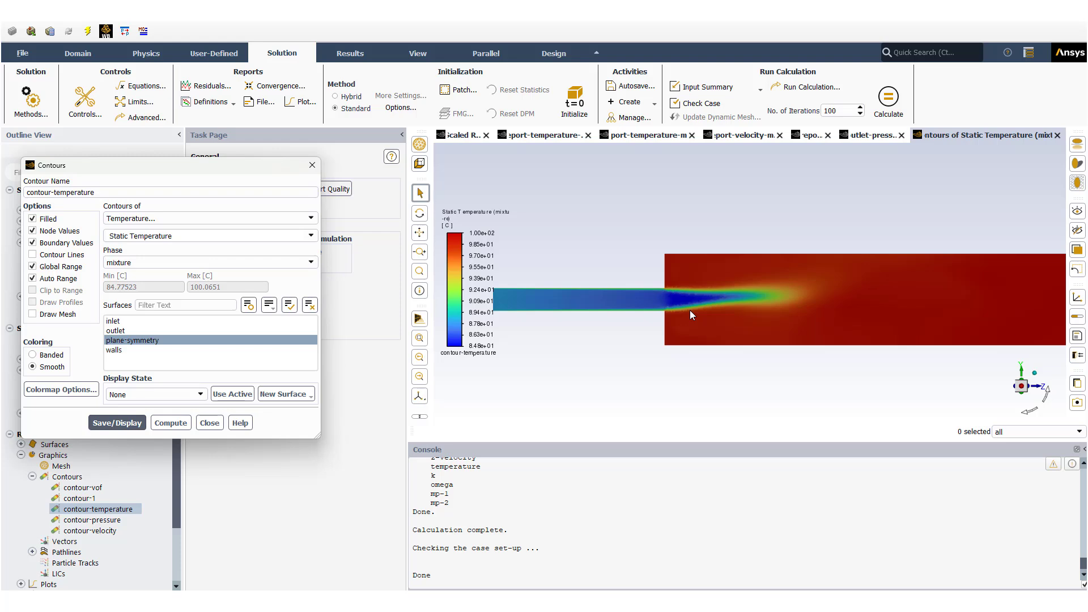
{"action": "left_click", "coordinate": [209, 423]}
- Display the saved contour-vof plot of phase-liquid volume fraction on plane-symmetry, inspect it and close the contour settings
{"action": "left_click", "coordinate": [100, 488]}
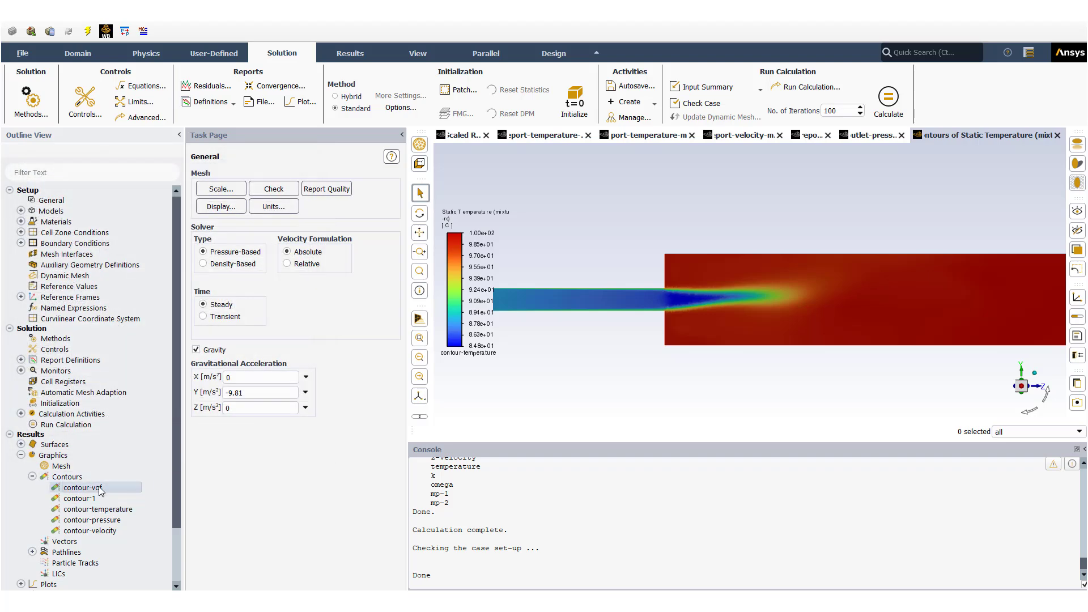
{"action": "double_click", "coordinate": [100, 488]}
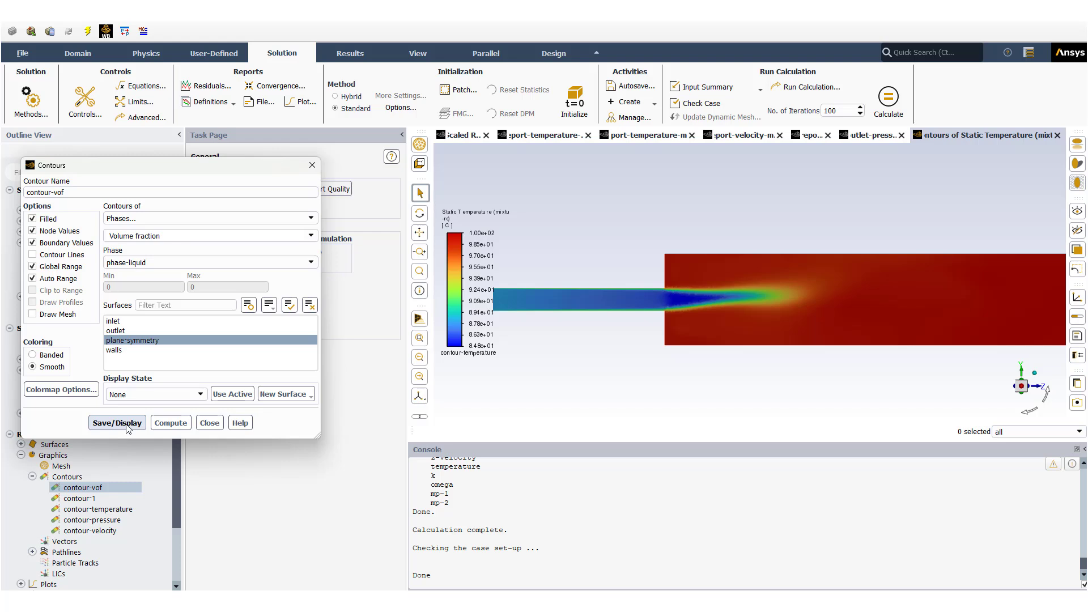
{"action": "left_click", "coordinate": [125, 424]}
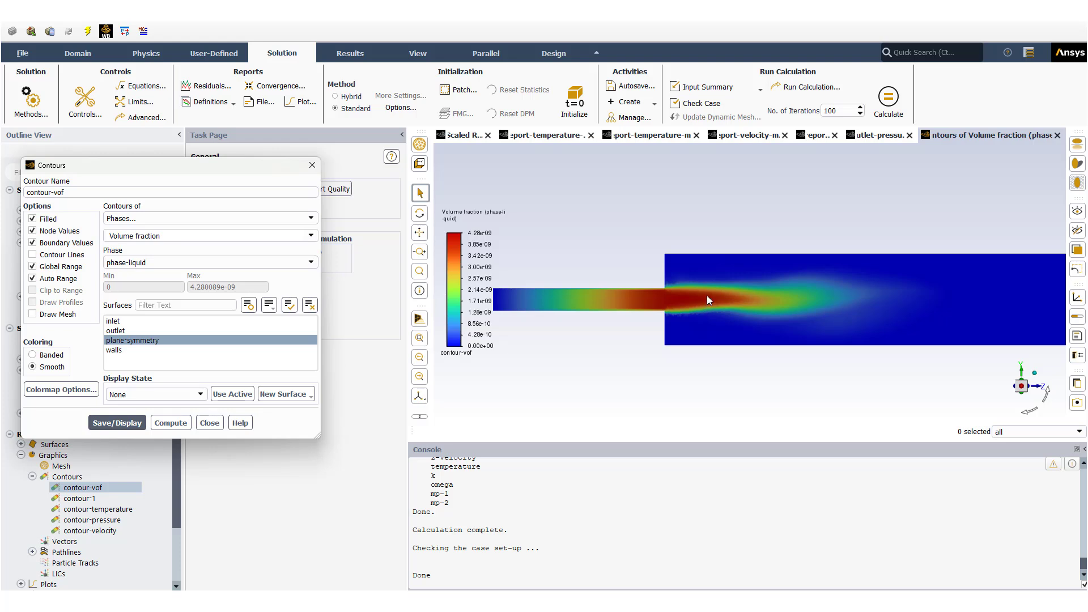
{"action": "left_click", "coordinate": [209, 423]}
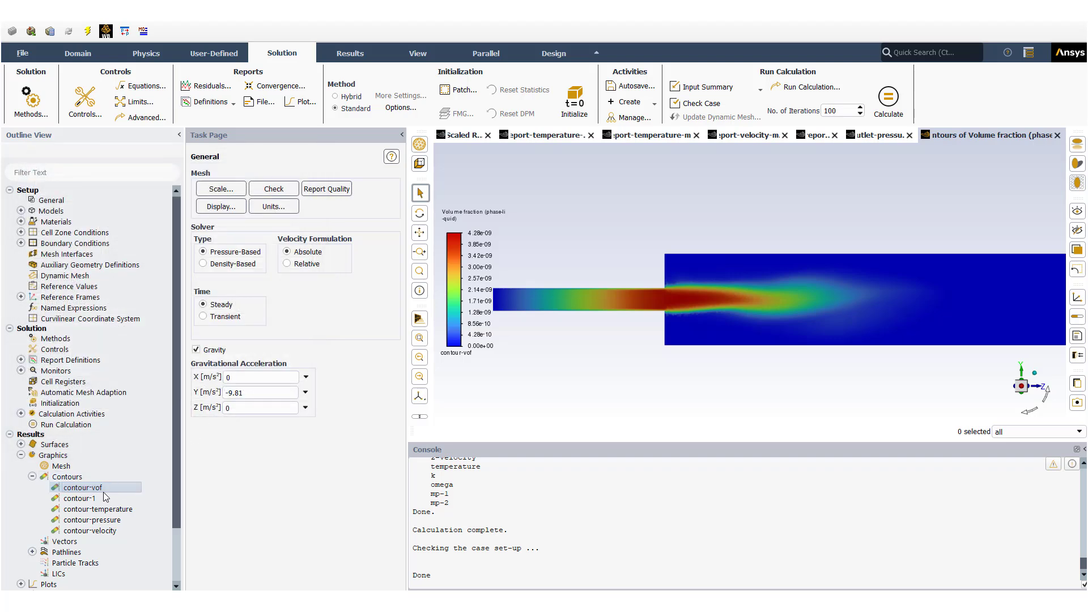
- Display contour-1 of Mass Transfer Rate 1 on plane-symmetry and examine its distribution where the narrow pipe enters the larger chamber
{"action": "double_click", "coordinate": [94, 499]}
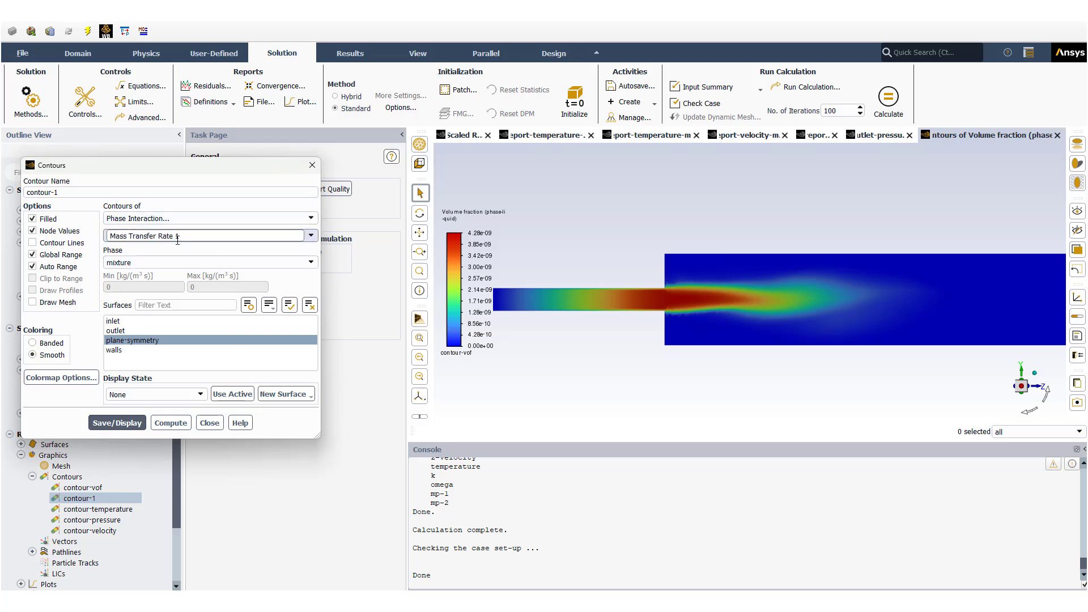
{"action": "left_click", "coordinate": [126, 425]}
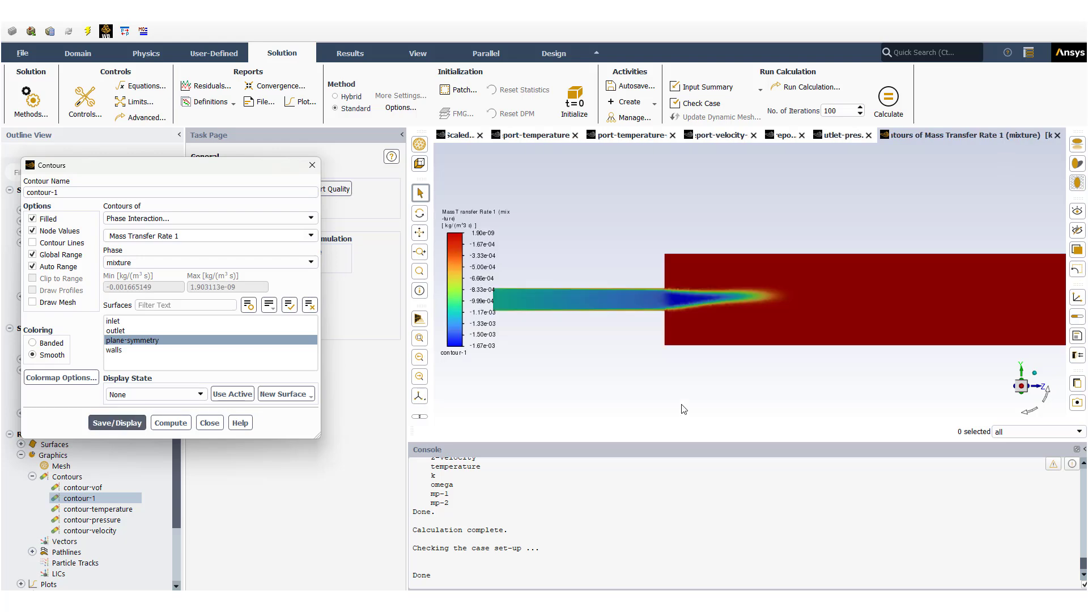
{"action": "mouse_move", "coordinate": [488, 292]}
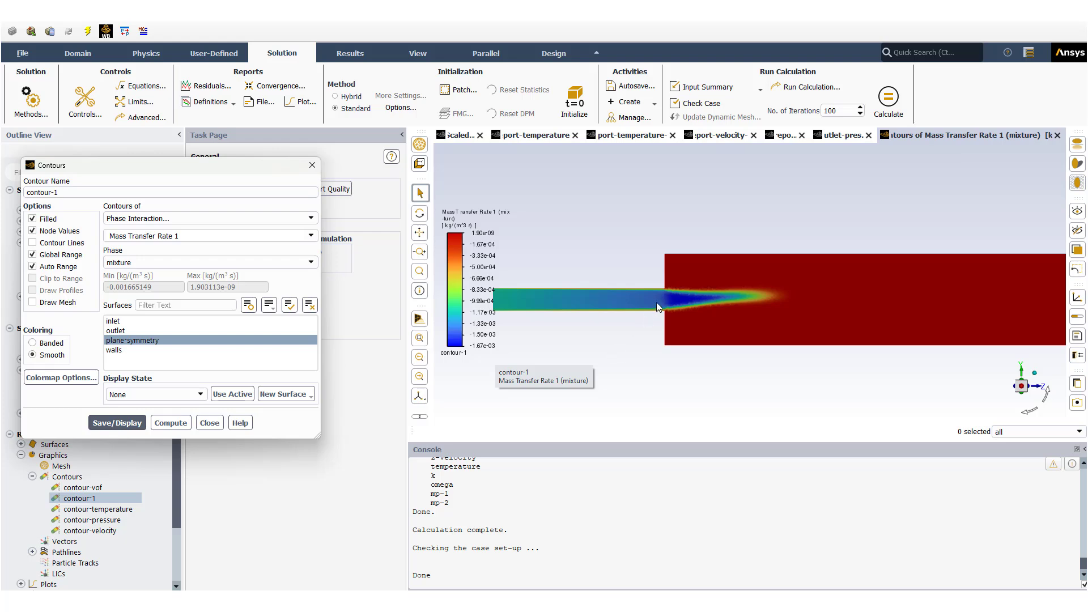
{"action": "scroll", "coordinate": [674, 295], "scroll_direction": "up", "scroll_amount": 3}
{"action": "scroll", "coordinate": [671, 308], "scroll_direction": "up", "scroll_amount": 3}
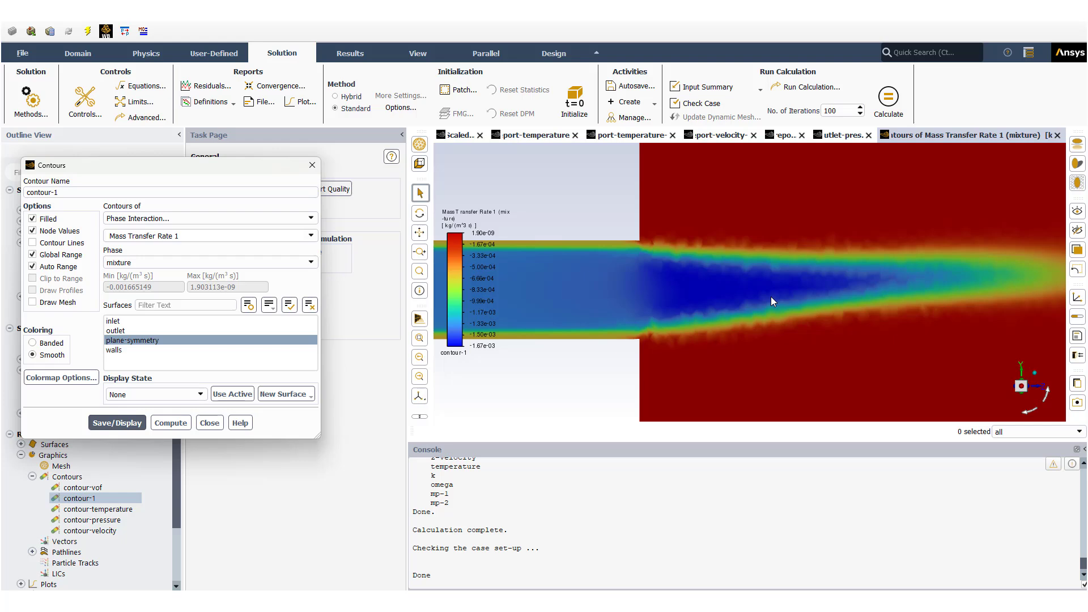
{"action": "scroll", "coordinate": [770, 297], "scroll_direction": "down", "scroll_amount": 6}
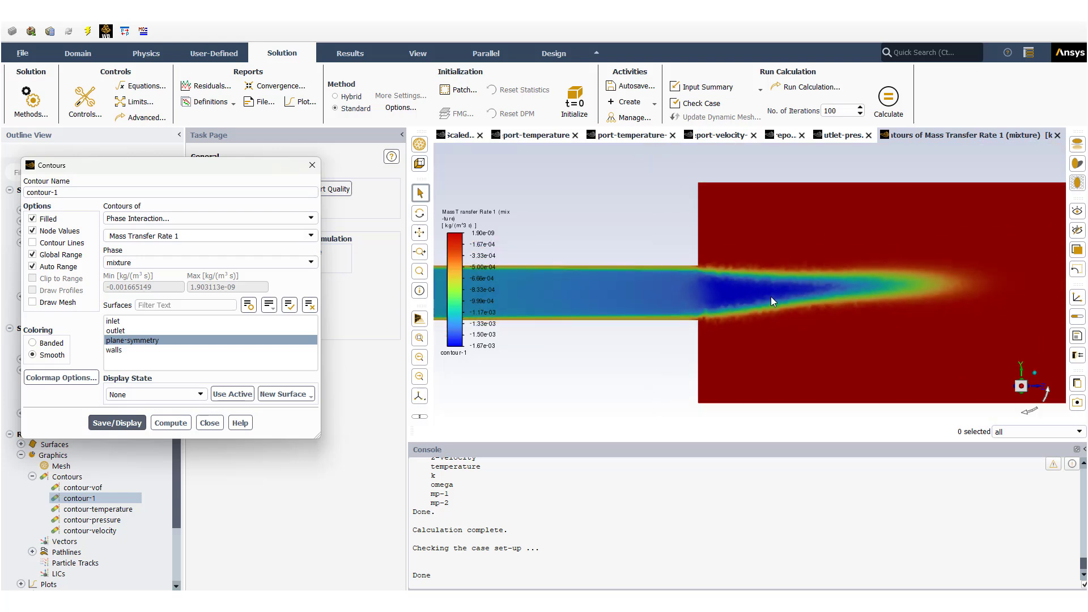
{"action": "scroll", "coordinate": [771, 297], "scroll_direction": "down", "scroll_amount": 3}
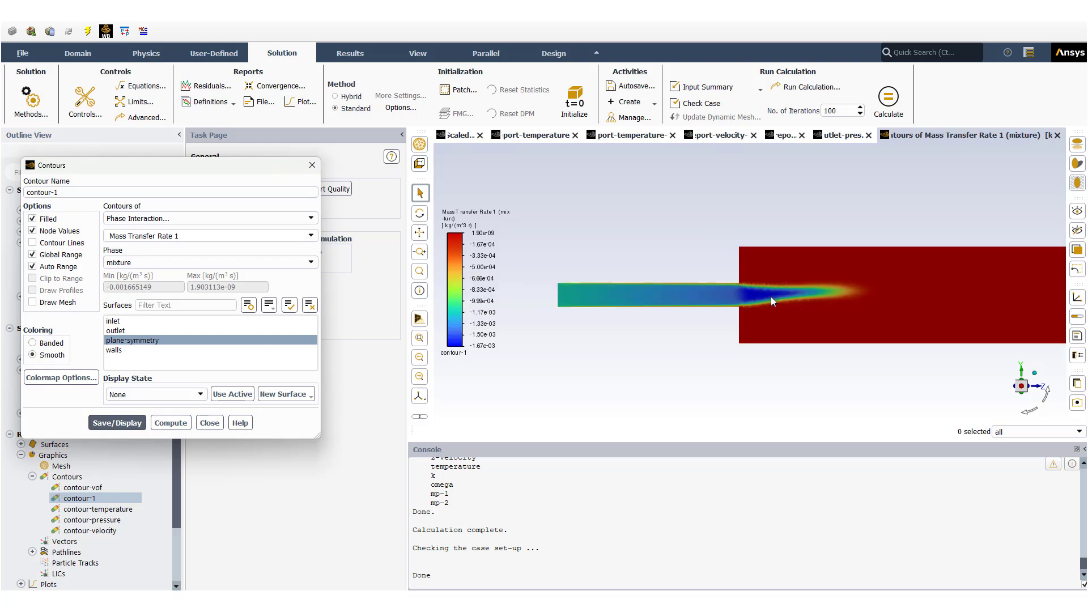
{"action": "left_click_drag", "start_coordinate": [875, 311], "coordinate": [705, 300]}
{"action": "left_click_drag", "start_coordinate": [777, 297], "coordinate": [743, 302]}
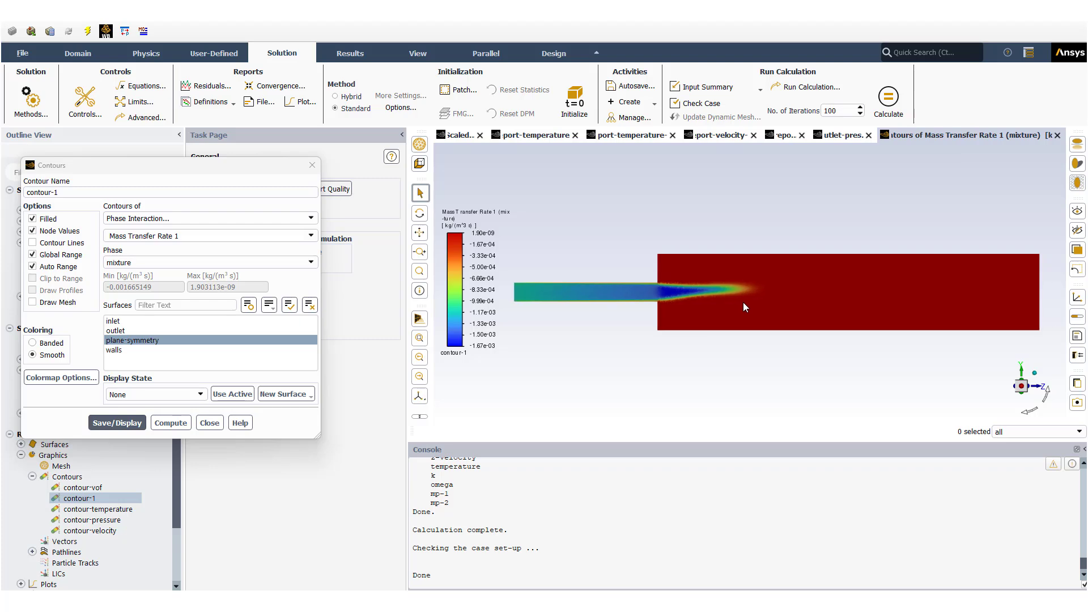
{"action": "left_click", "coordinate": [209, 423]}
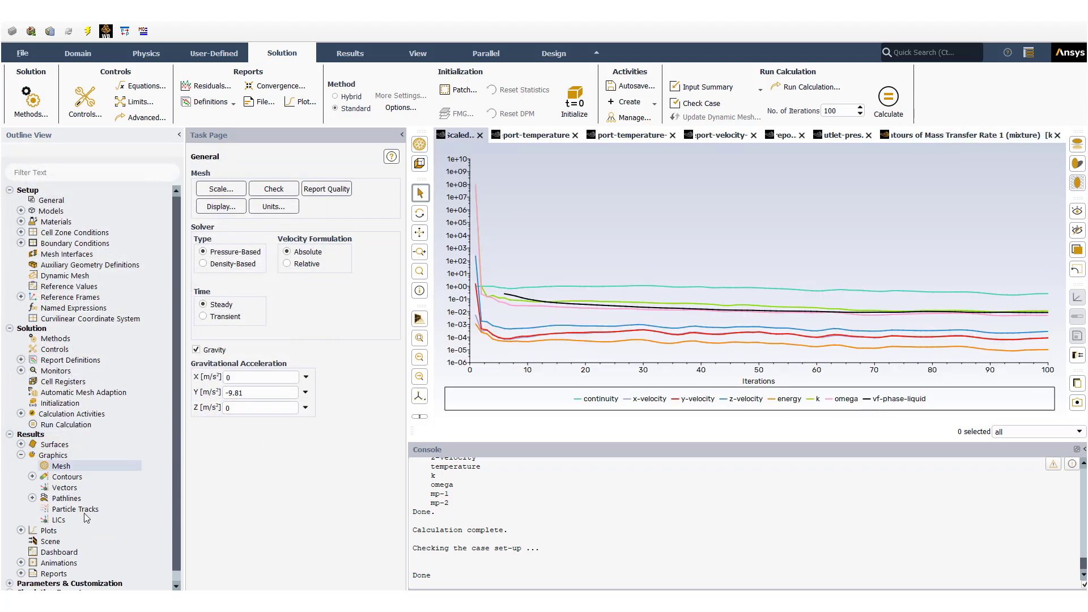
- Continue the calculation for another 100 iterations and dismiss the completion notice
{"action": "double_click", "coordinate": [66, 426]}
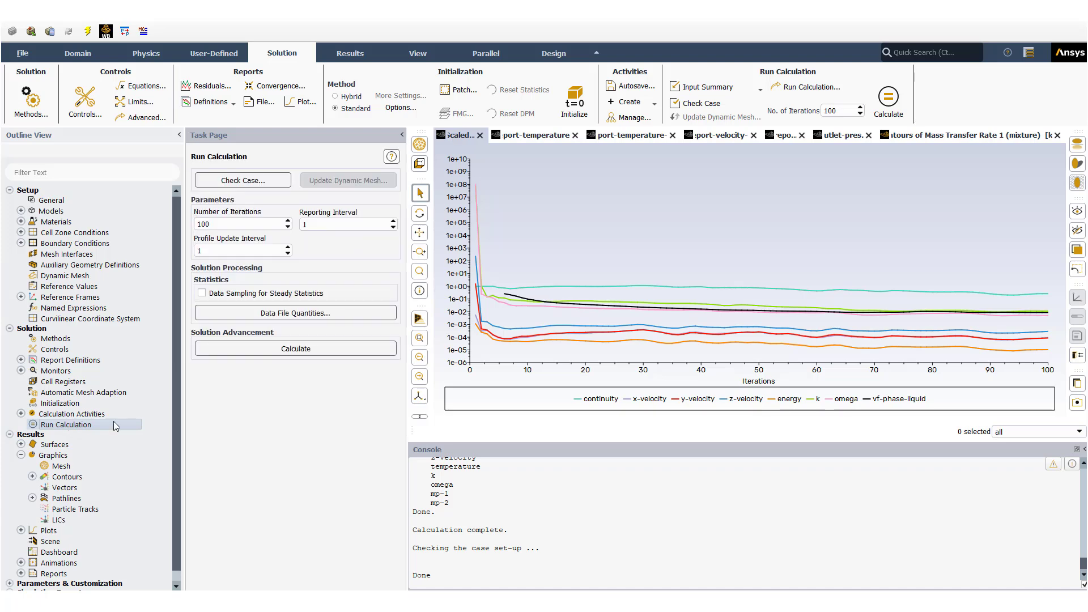
{"action": "left_click", "coordinate": [232, 352]}
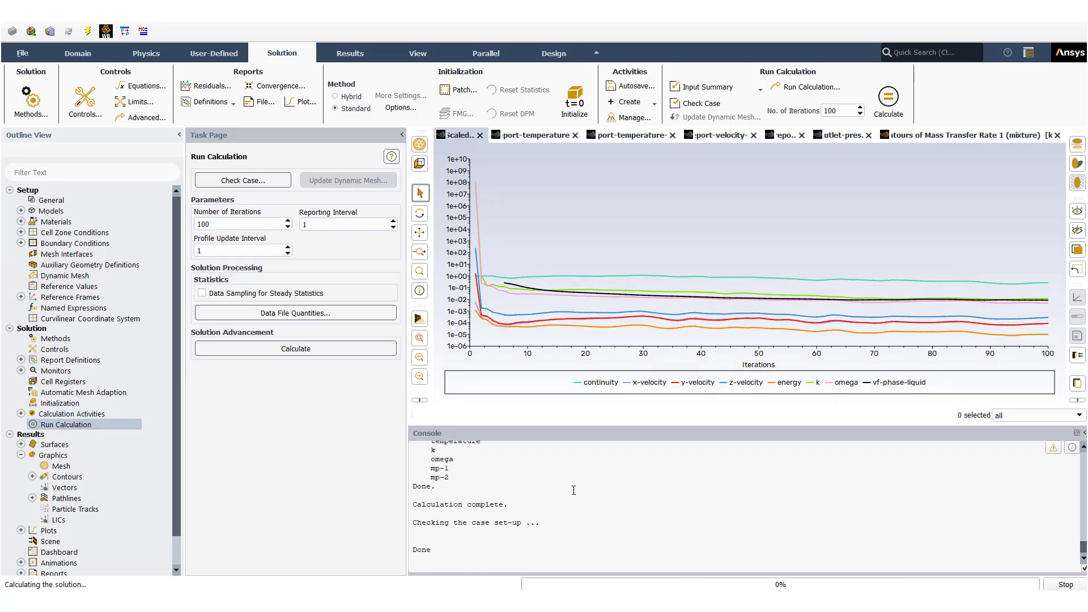
{"action": "left_click", "coordinate": [530, 136]}
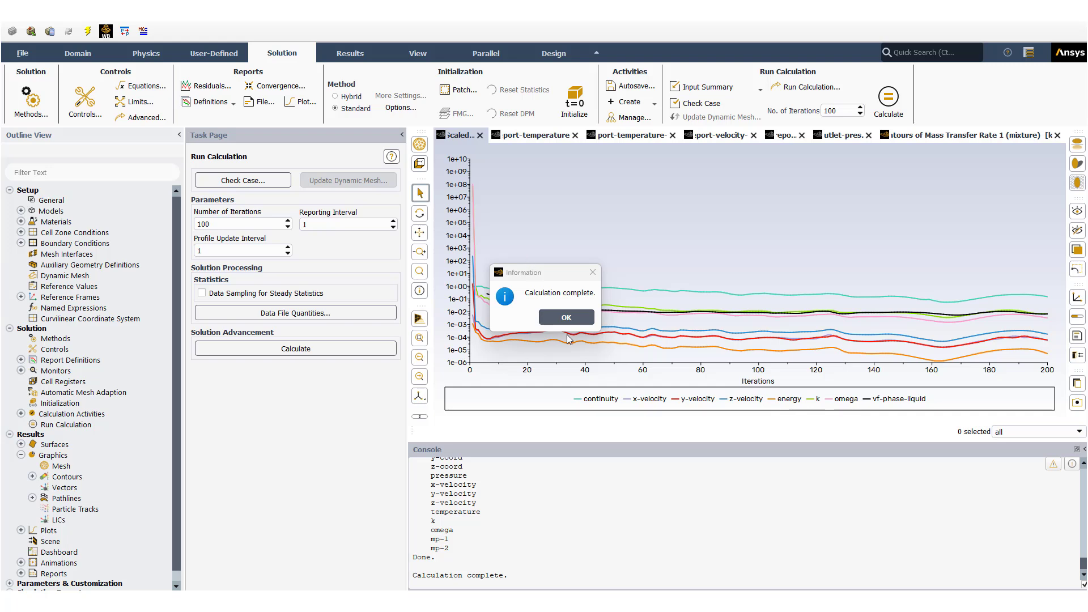
{"action": "left_click", "coordinate": [566, 317]}
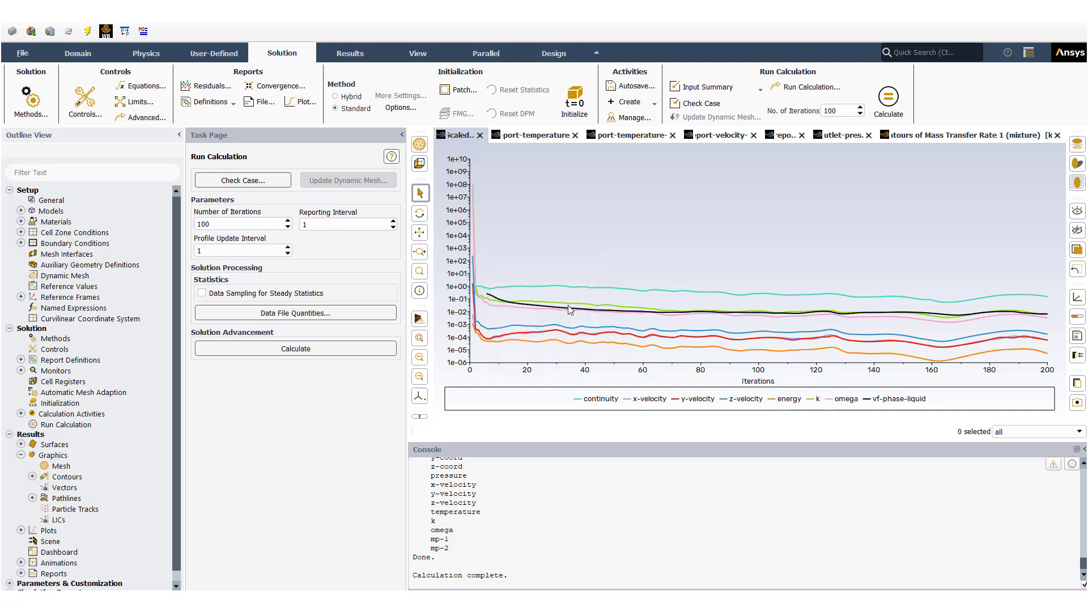
- Inspect the minimum temperature, maximum temperature and maximum velocity histories over the 200 iterations
{"action": "left_click", "coordinate": [543, 136]}
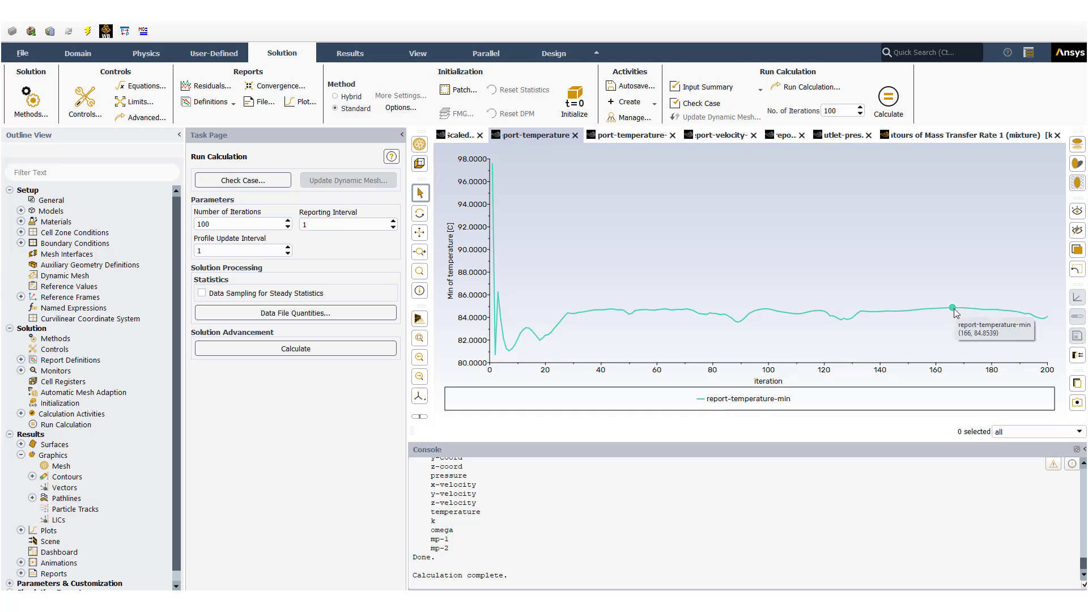
{"action": "mouse_move", "coordinate": [1000, 312]}
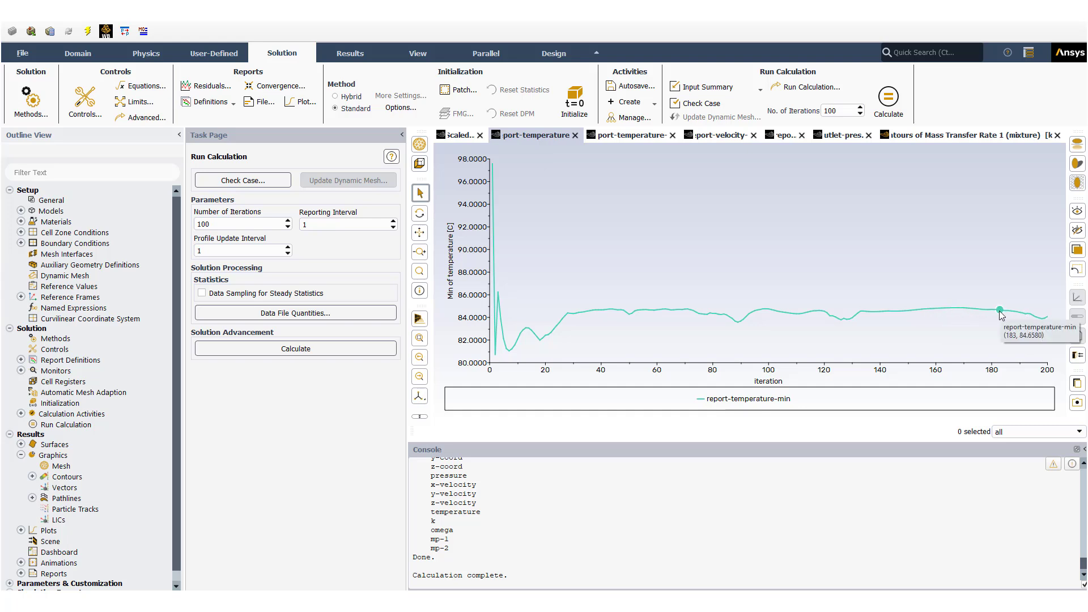
{"action": "mouse_move", "coordinate": [1041, 318]}
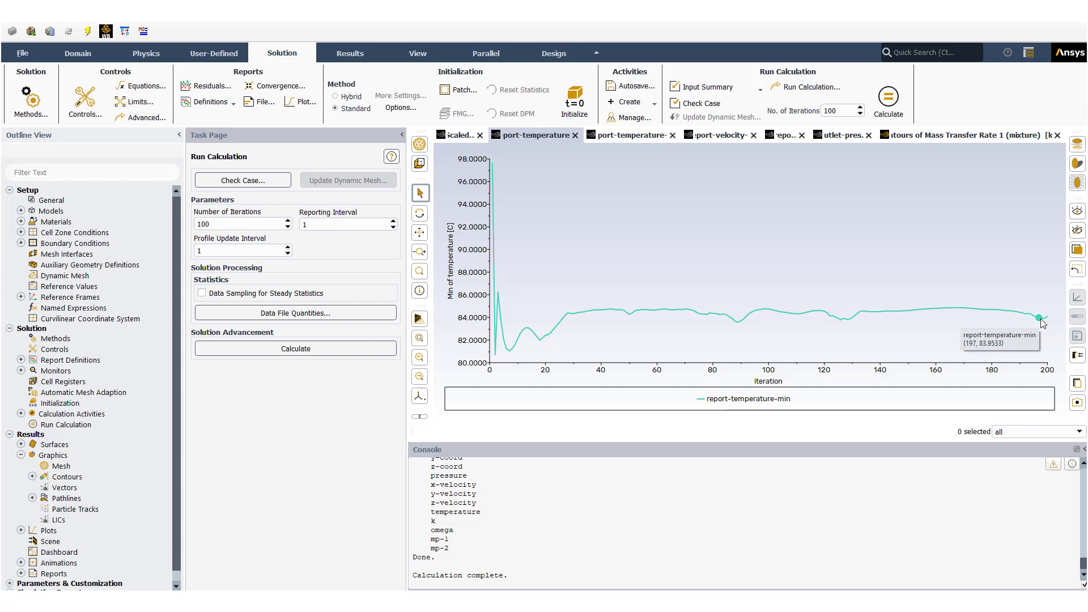
{"action": "left_click", "coordinate": [634, 135]}
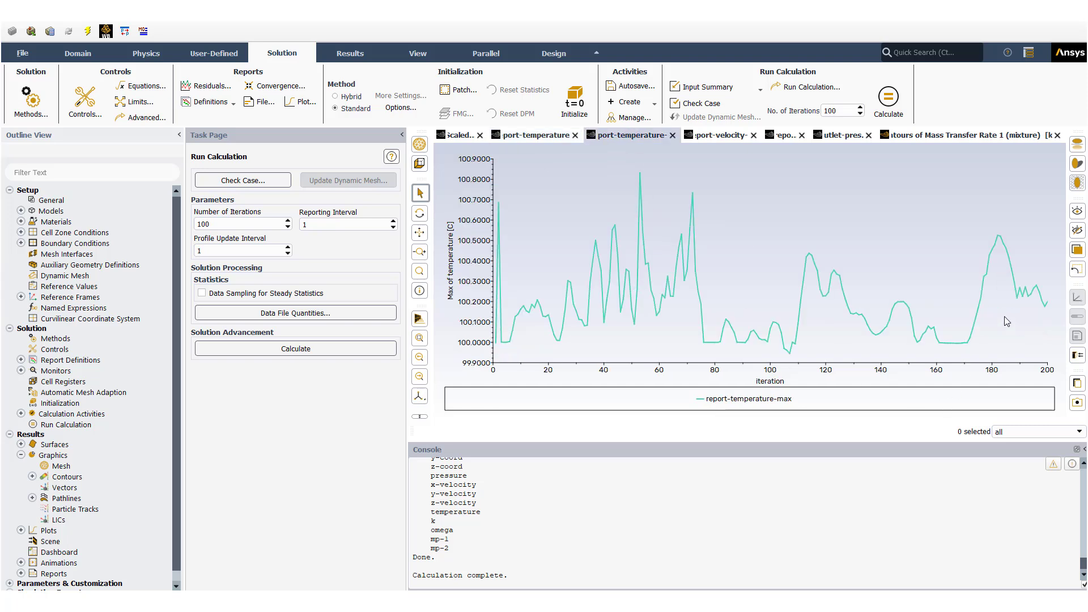
{"action": "left_click", "coordinate": [731, 139]}
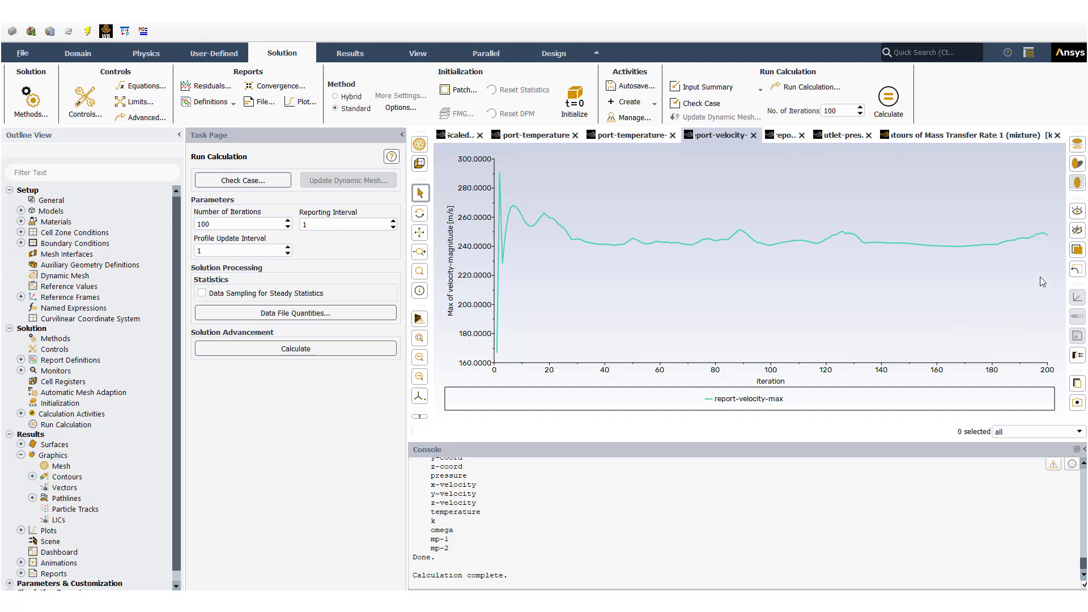
{"action": "mouse_move", "coordinate": [1028, 238]}
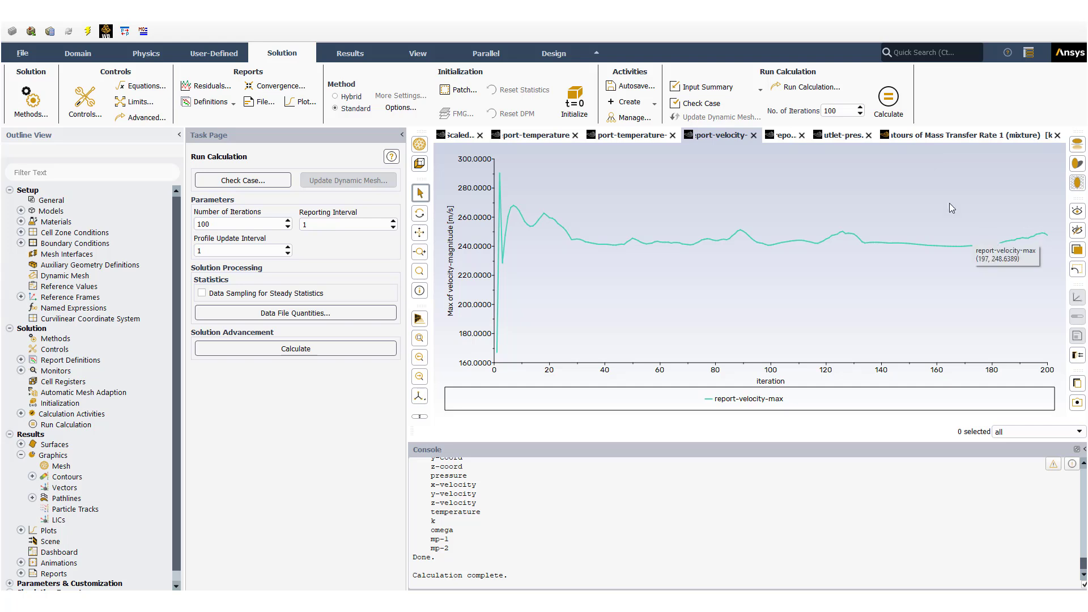
- Inspect the vertex-minimum vapor temperature and area-weighted average outlet pressure histories over the 200 iterations
{"action": "left_click", "coordinate": [785, 135]}
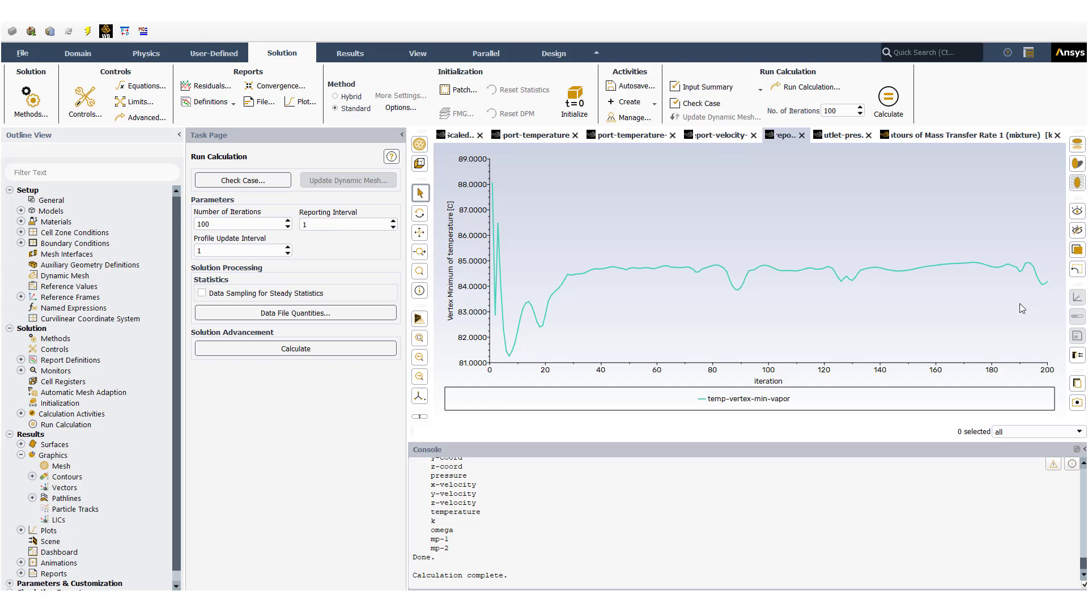
{"action": "mouse_move", "coordinate": [1046, 286]}
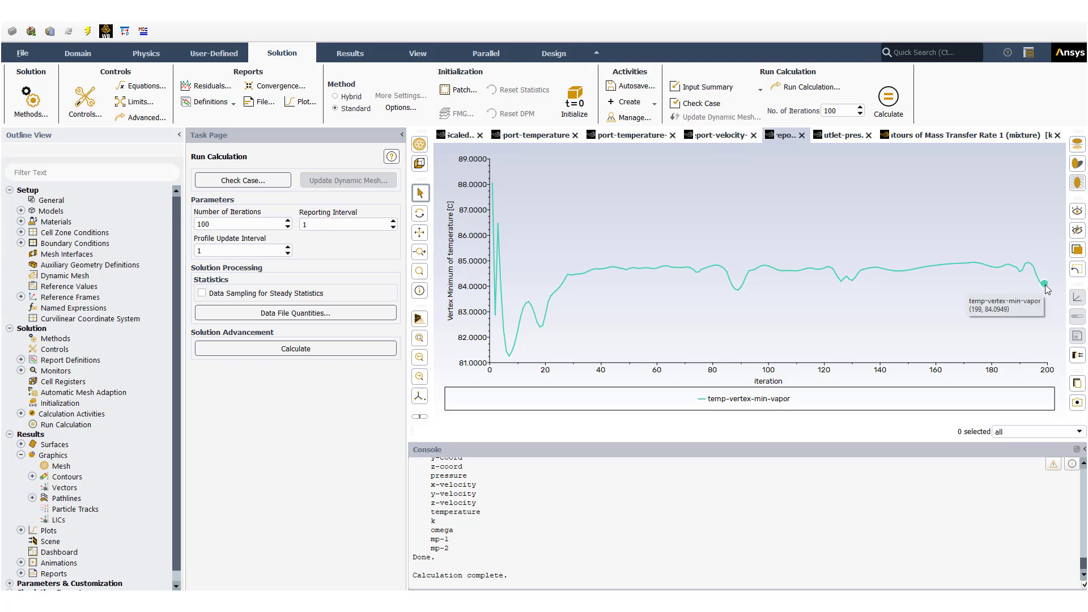
{"action": "mouse_move", "coordinate": [1031, 266]}
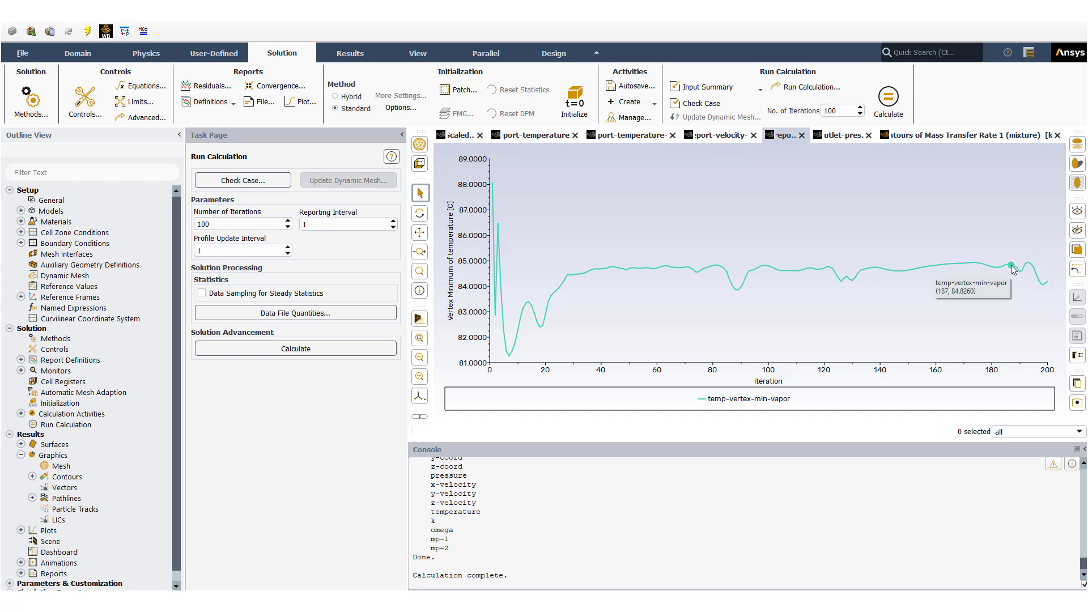
{"action": "left_click", "coordinate": [843, 137]}
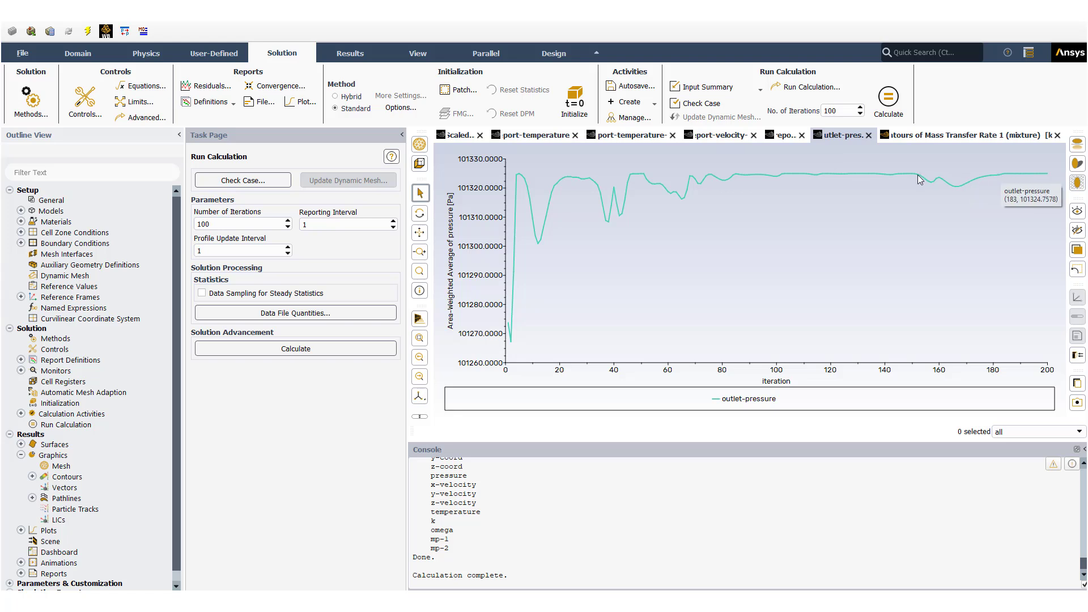
{"action": "mouse_move", "coordinate": [1005, 175]}
- Inspect the minimum temperature, maximum temperature and maximum velocity histories over the 400 iterations
{"action": "left_click", "coordinate": [981, 136]}
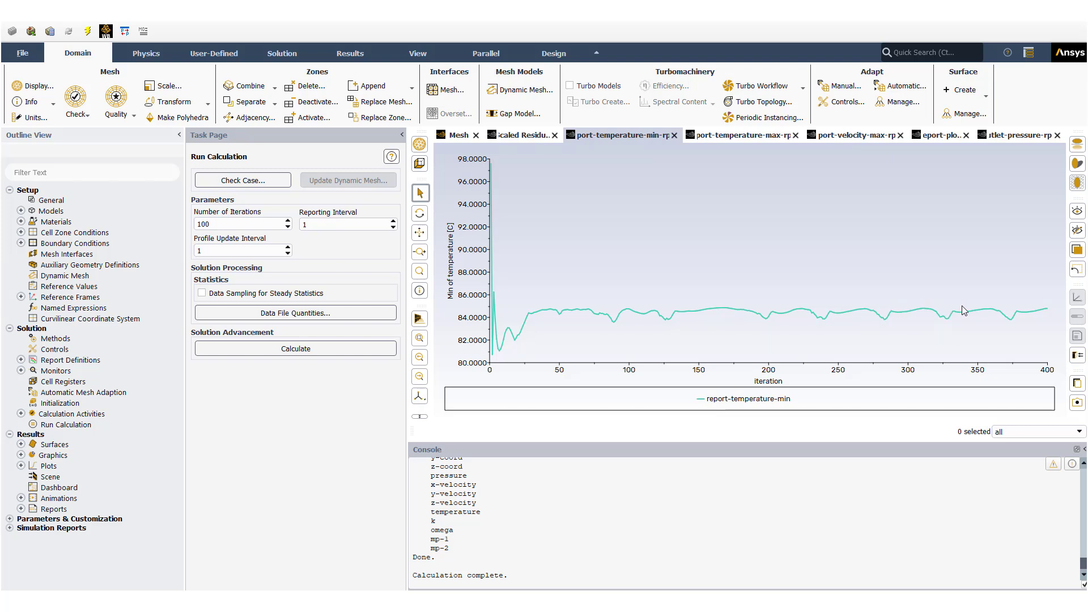
{"action": "left_click", "coordinate": [740, 138]}
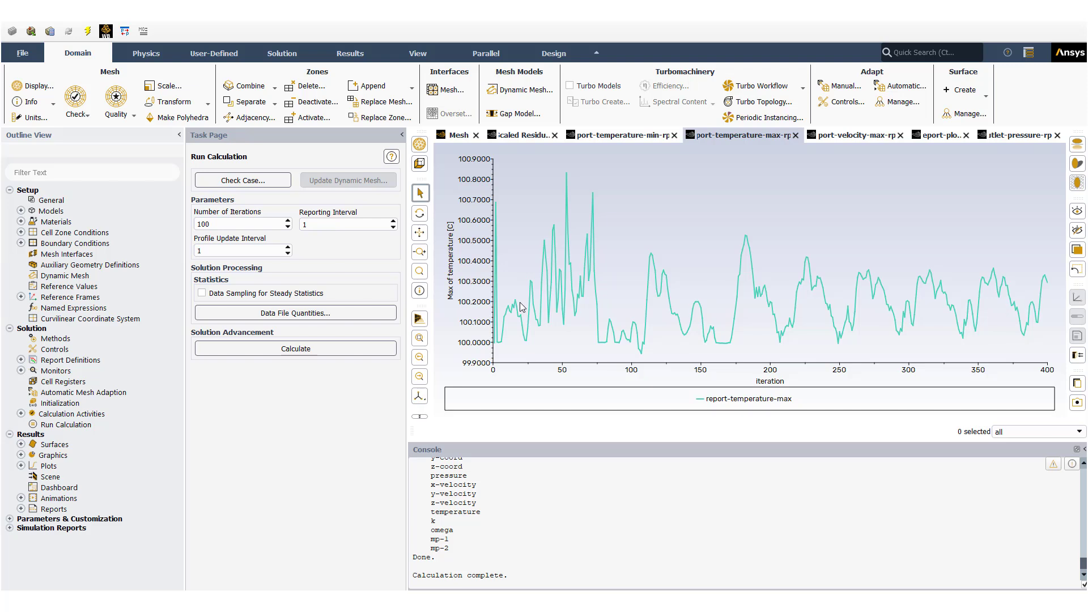
{"action": "left_click", "coordinate": [868, 135]}
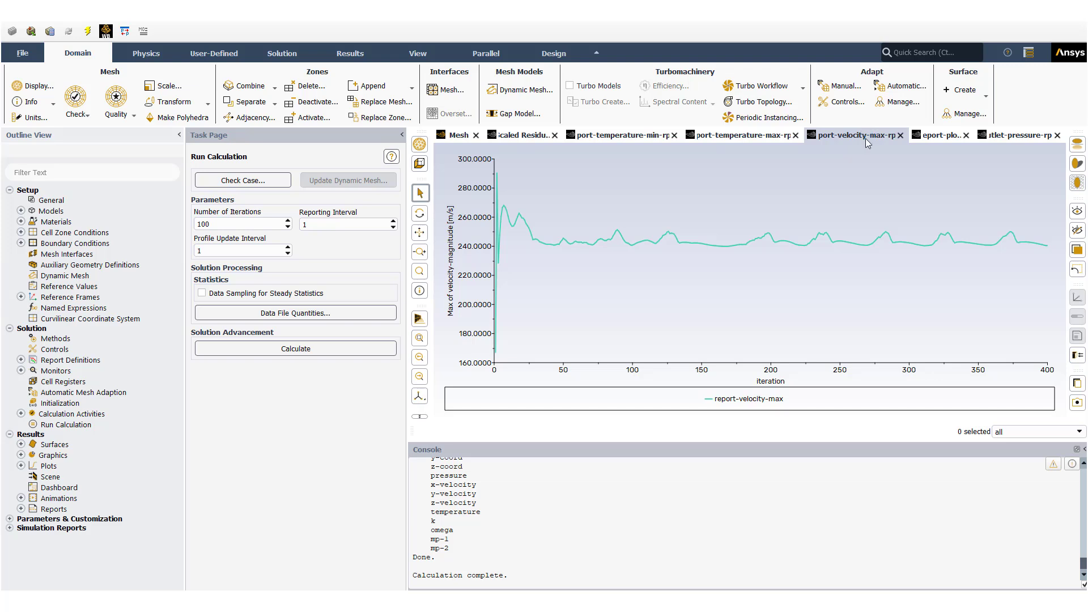
{"action": "mouse_move", "coordinate": [841, 245]}
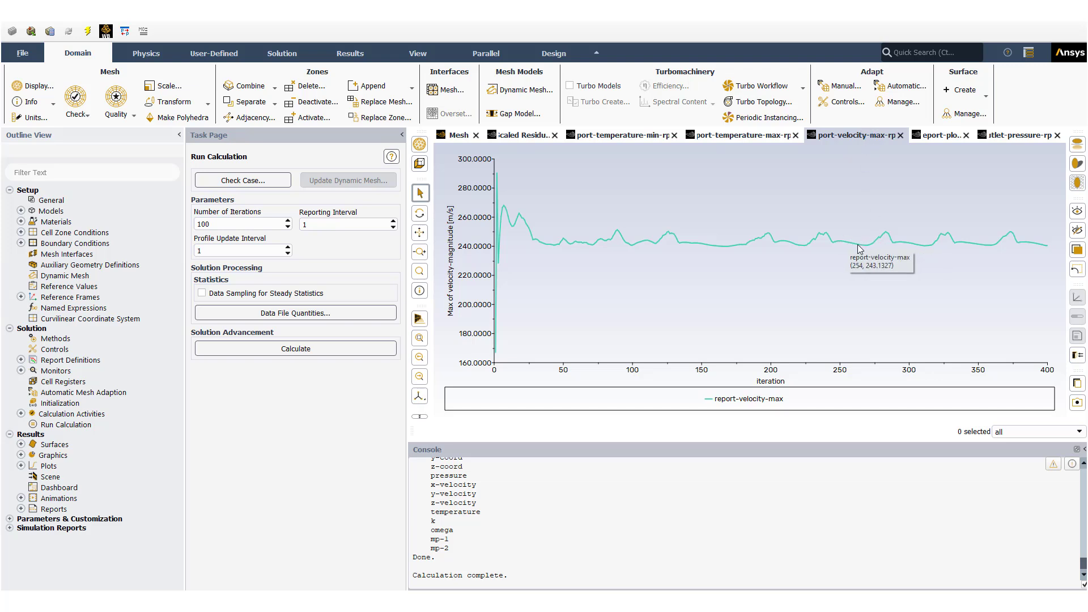
{"action": "mouse_move", "coordinate": [886, 237]}
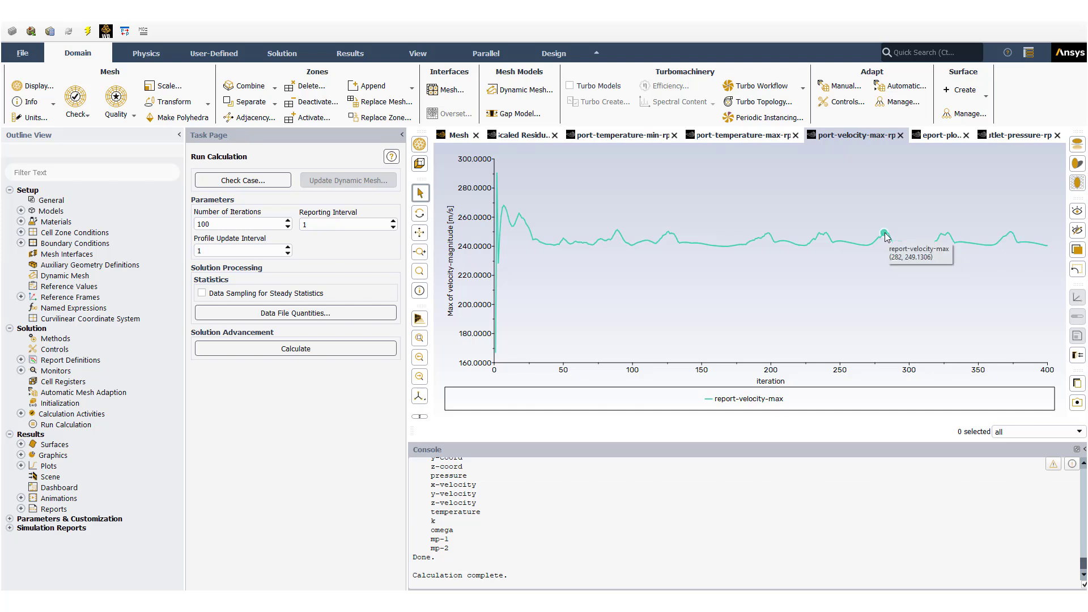
- Inspect the vertex-minimum vapor temperature and area-weighted average outlet pressure histories over the 400 iterations
{"action": "left_click", "coordinate": [941, 135]}
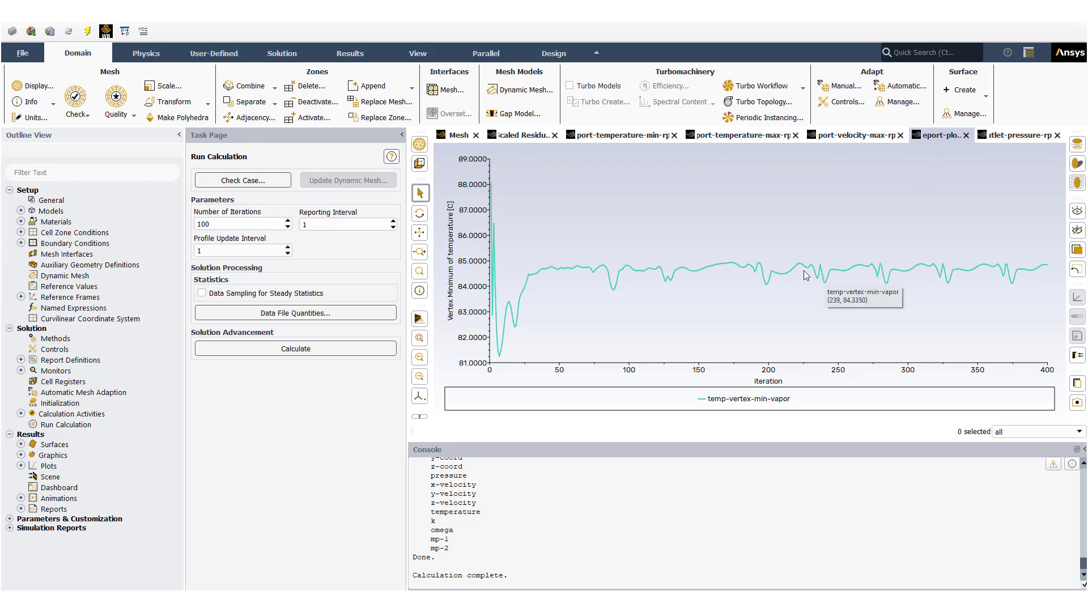
{"action": "mouse_move", "coordinate": [826, 275]}
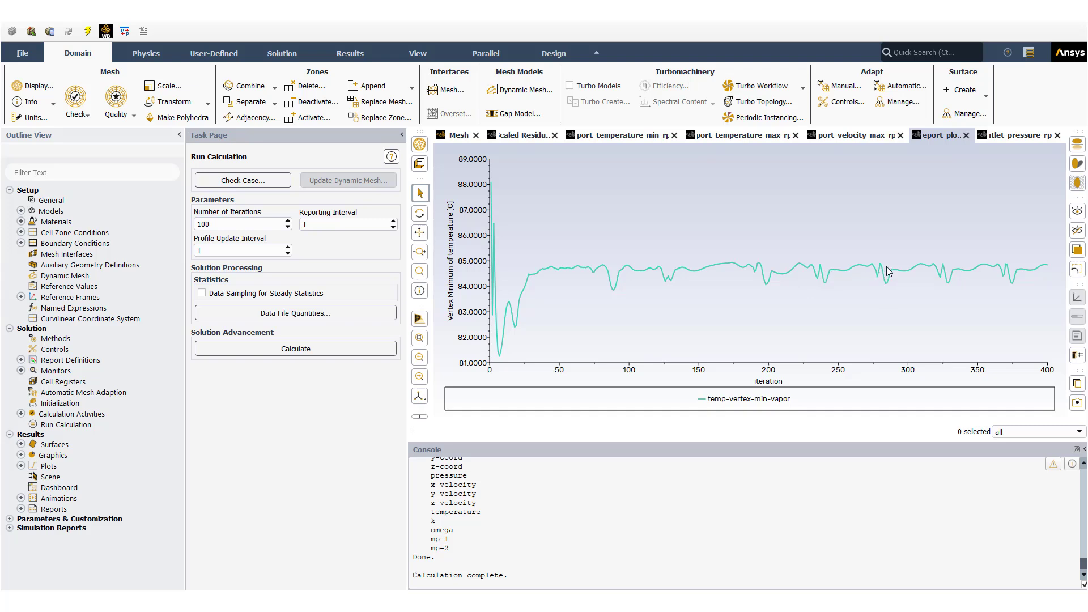
{"action": "mouse_move", "coordinate": [904, 274]}
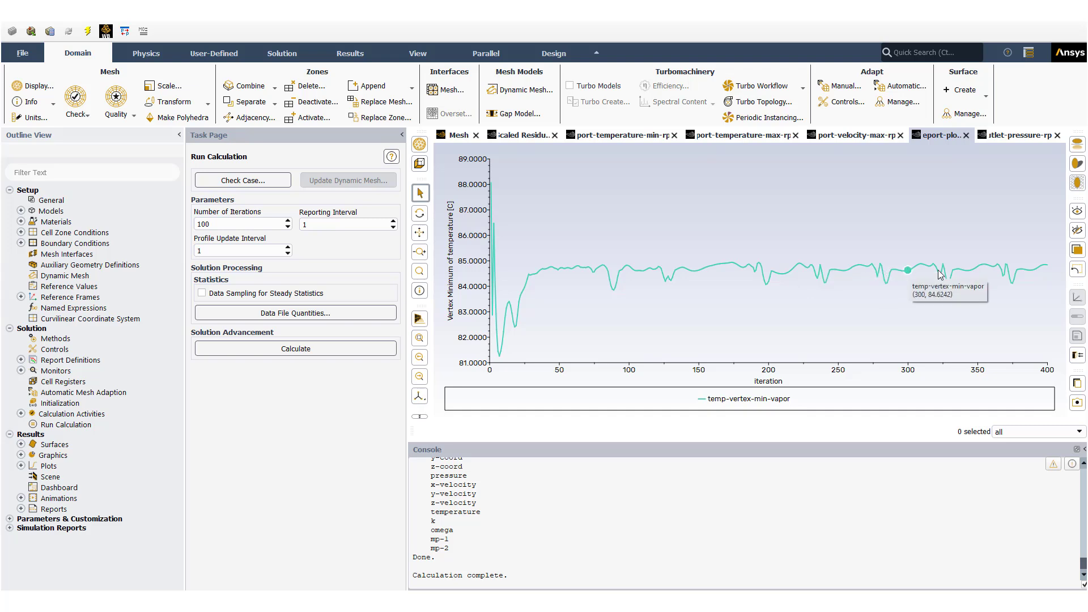
{"action": "left_click", "coordinate": [1008, 138]}
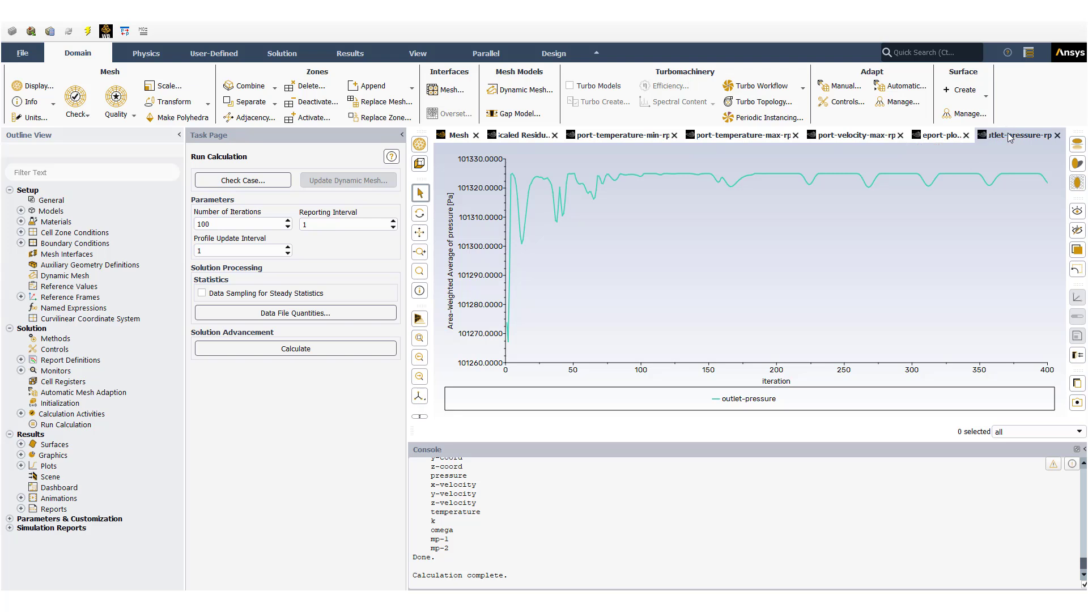
{"action": "mouse_move", "coordinate": [1014, 177]}
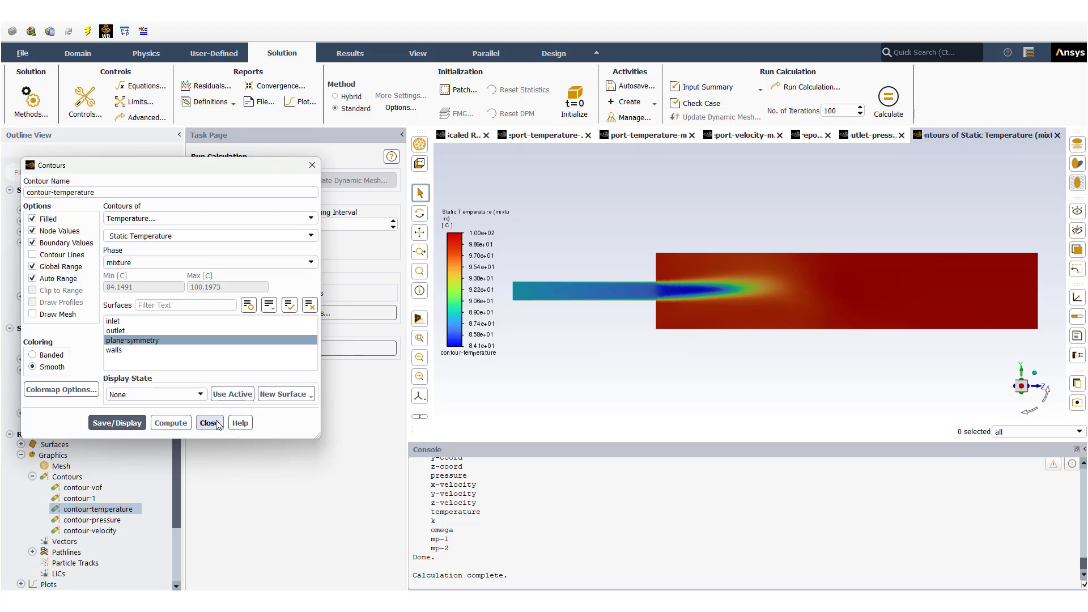
- Display contour-pressure of Static Pressure on plane-symmetry and examine the pressure around the expansion from the narrow pipe into the chamber
{"action": "left_click", "coordinate": [209, 423]}
{"action": "left_click", "coordinate": [105, 522]}
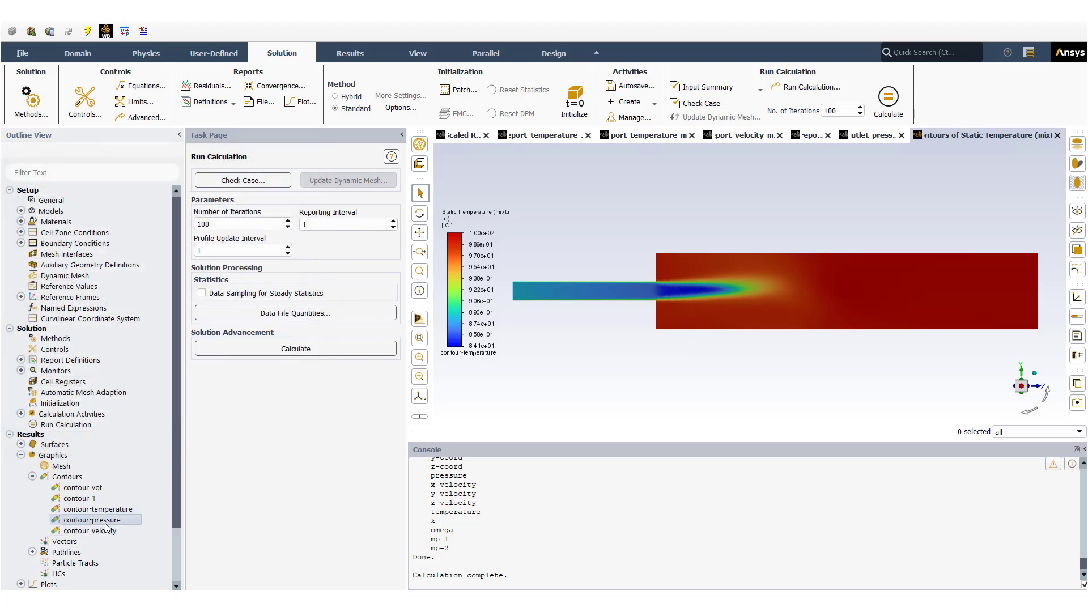
{"action": "double_click", "coordinate": [105, 522]}
{"action": "left_click", "coordinate": [117, 422]}
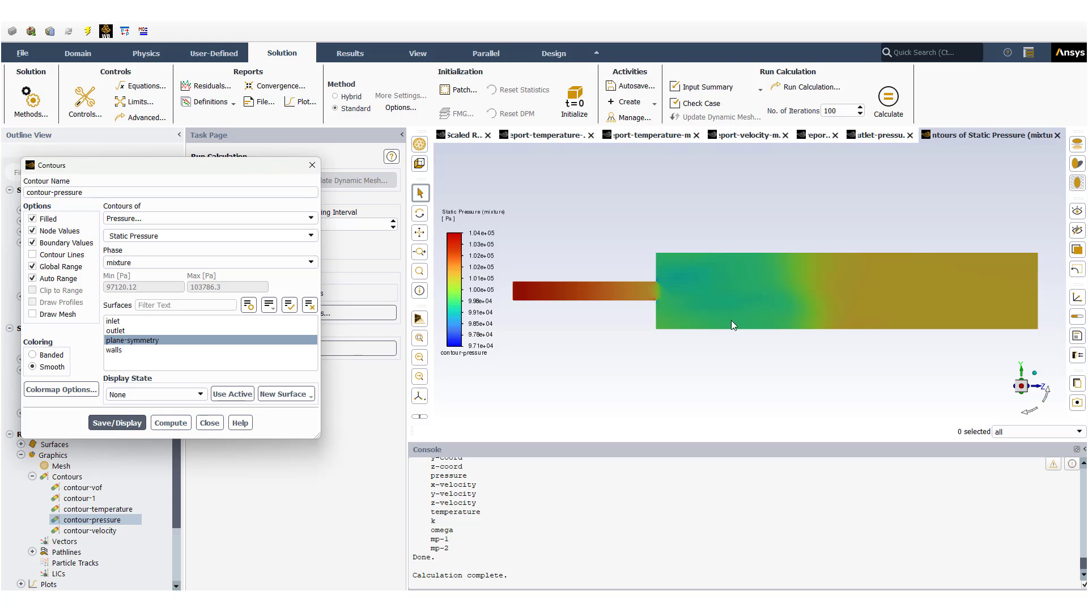
{"action": "scroll", "coordinate": [652, 295], "scroll_direction": "up", "scroll_amount": 5}
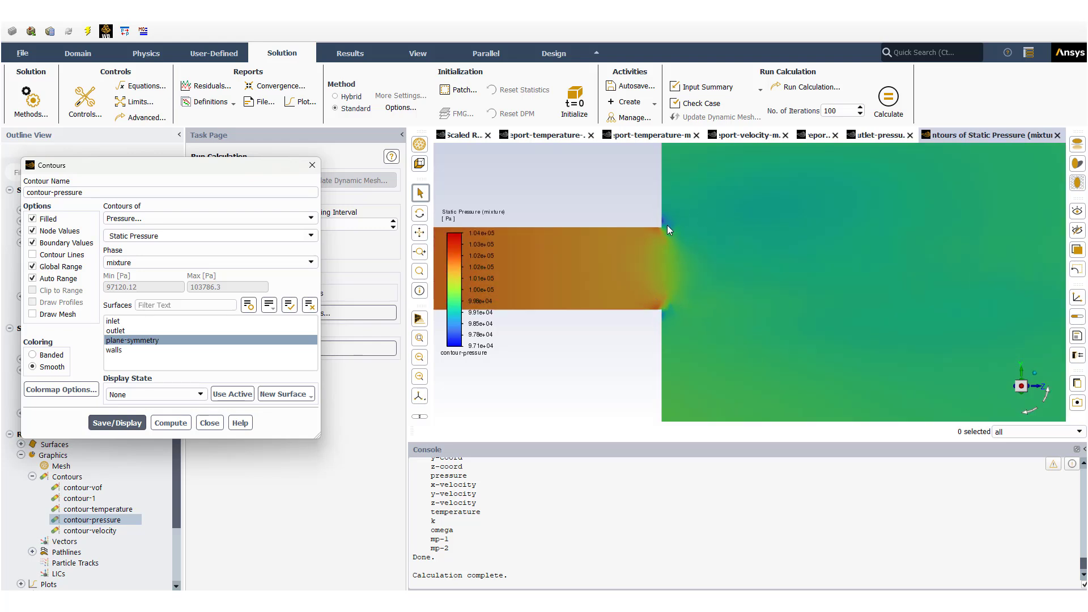
{"action": "scroll", "coordinate": [698, 322], "scroll_direction": "down", "scroll_amount": 5}
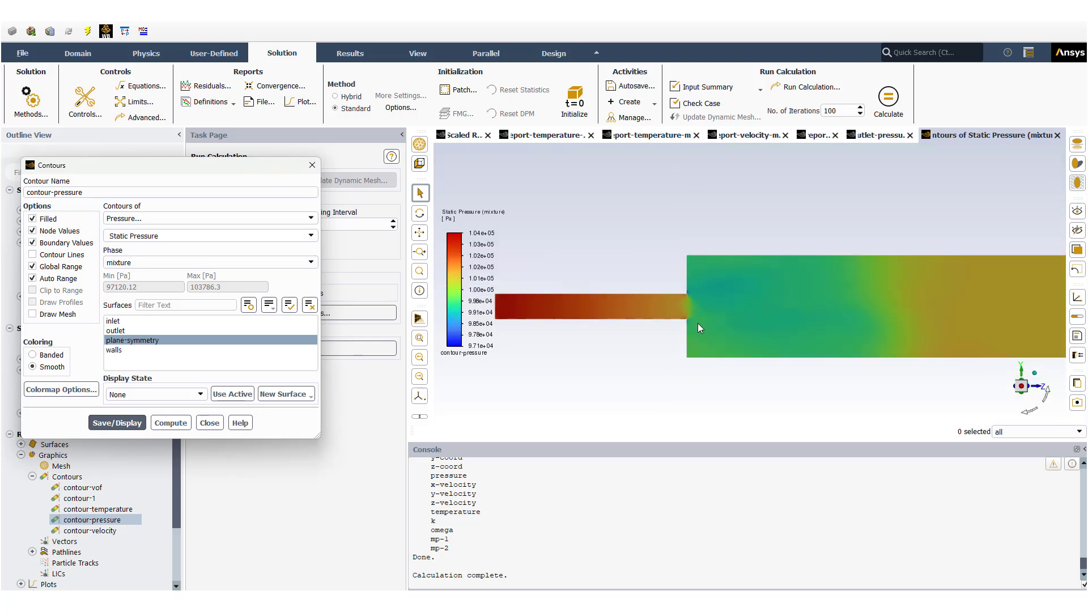
{"action": "scroll", "coordinate": [698, 323], "scroll_direction": "down", "scroll_amount": 1}
{"action": "middle_click_drag", "start_coordinate": [722, 328], "coordinate": [686, 291], "text": "ctrl"}
{"action": "scroll", "coordinate": [687, 292], "scroll_direction": "down", "scroll_amount": 1}
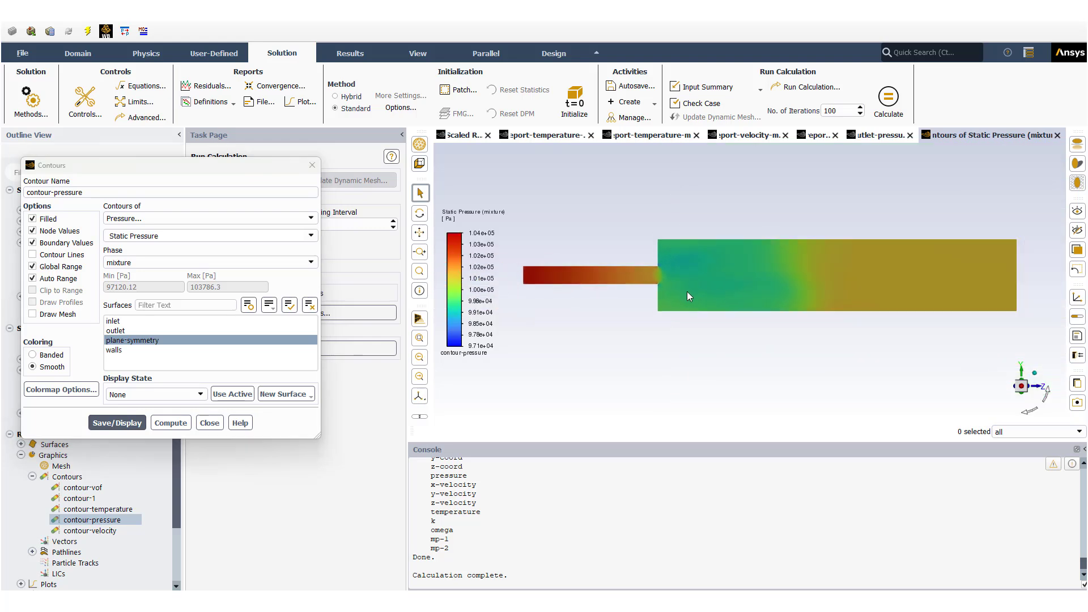
{"action": "left_click", "coordinate": [210, 423]}
- Display contour-velocity of mixture Velocity Magnitude on plane-symmetry and examine the jet entering the larger chamber
{"action": "double_click", "coordinate": [102, 531]}
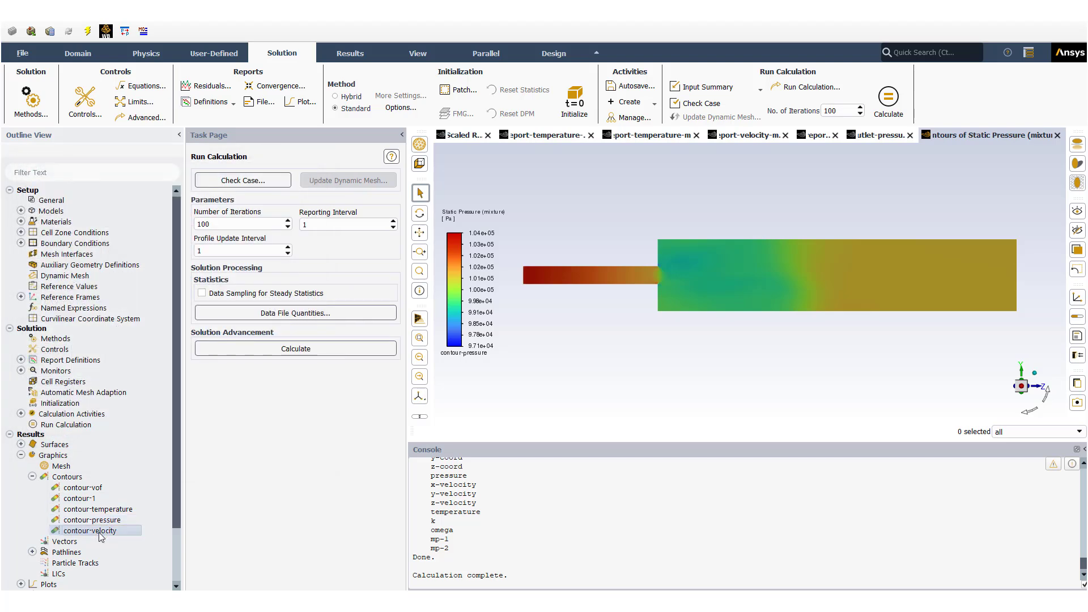
{"action": "left_click", "coordinate": [117, 423]}
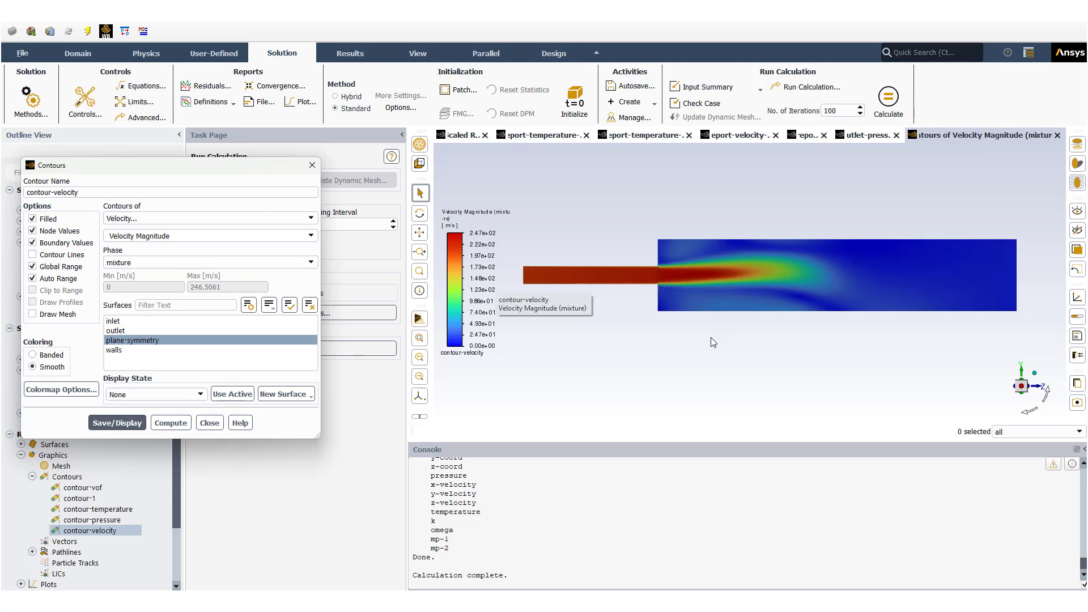
{"action": "left_click", "coordinate": [209, 423]}
- Display contour-1 of Mass Transfer Rate 1 on plane-symmetry and examine the updated phase-change distribution
{"action": "double_click", "coordinate": [73, 500]}
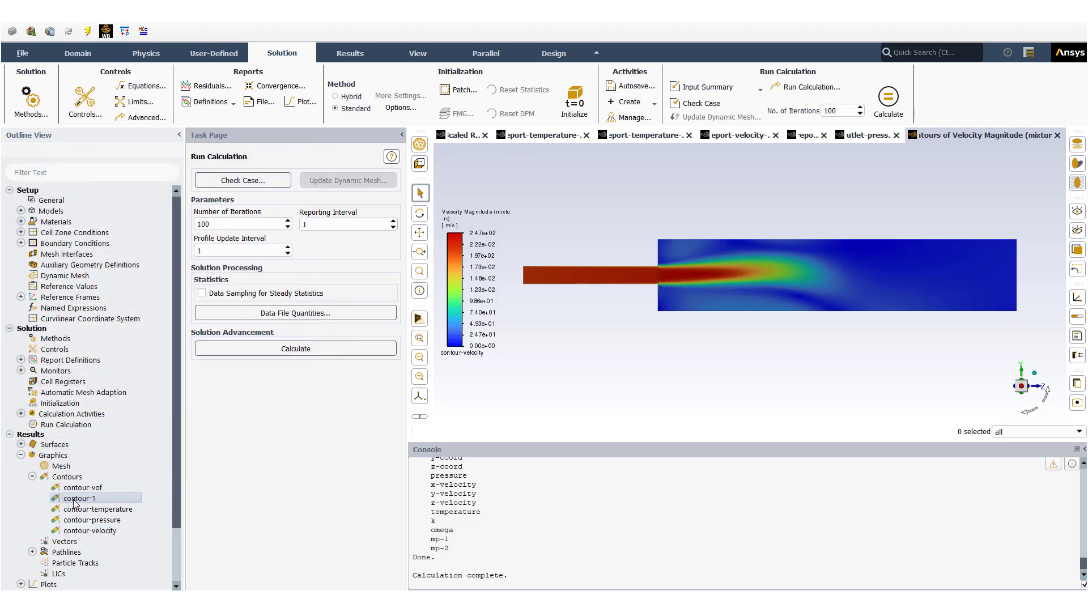
{"action": "left_click", "coordinate": [117, 422]}
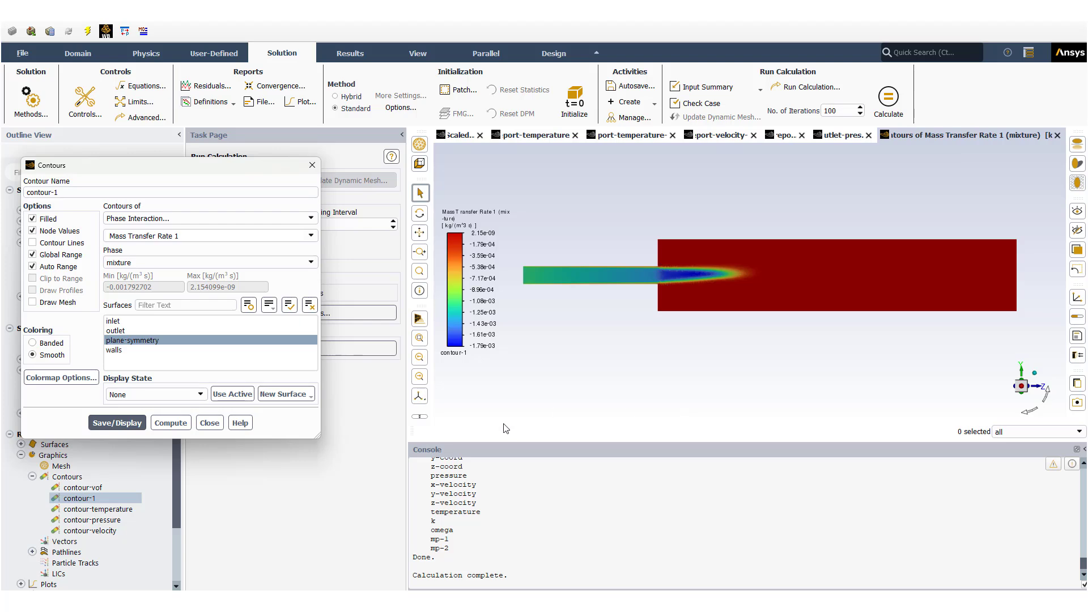
{"action": "left_click", "coordinate": [210, 422]}
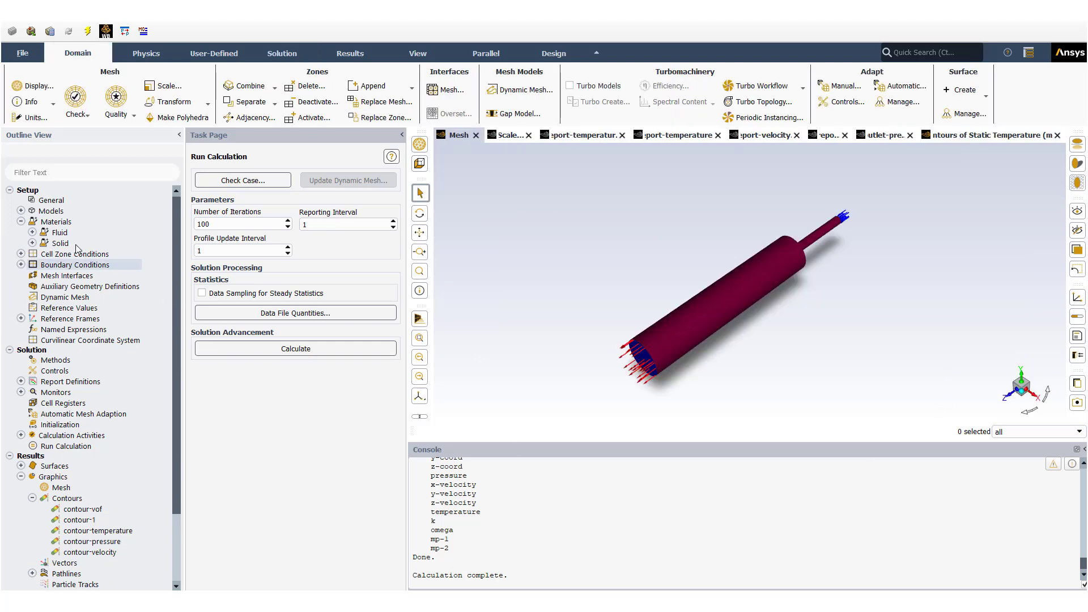
- Change the density model of the water-vapor fluid material to real-gas-peng-robinson
{"action": "left_click", "coordinate": [21, 211]}
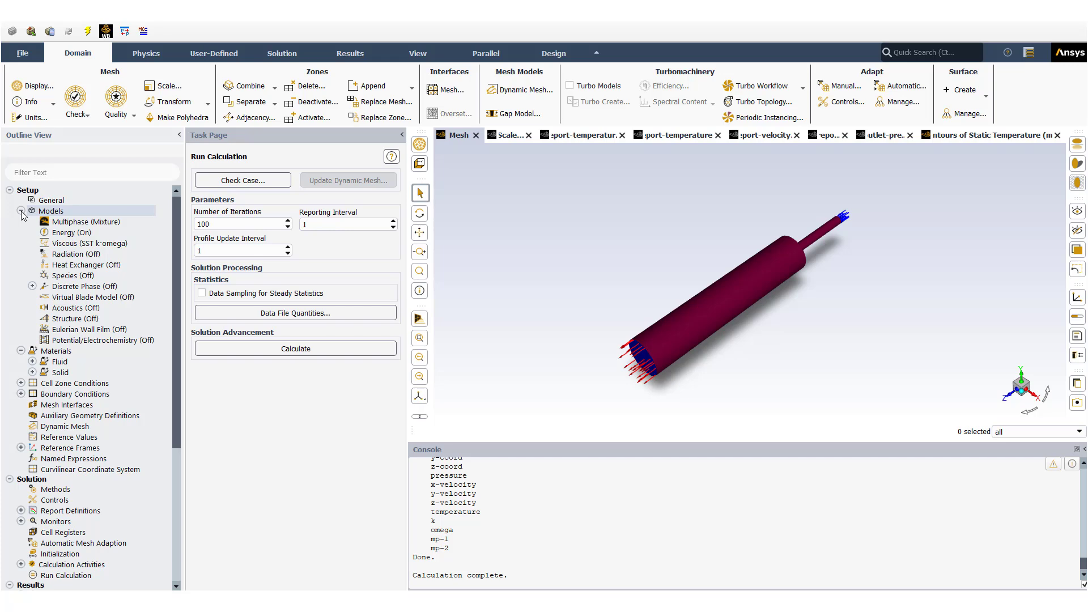
{"action": "left_click", "coordinate": [21, 211]}
{"action": "left_click", "coordinate": [21, 222]}
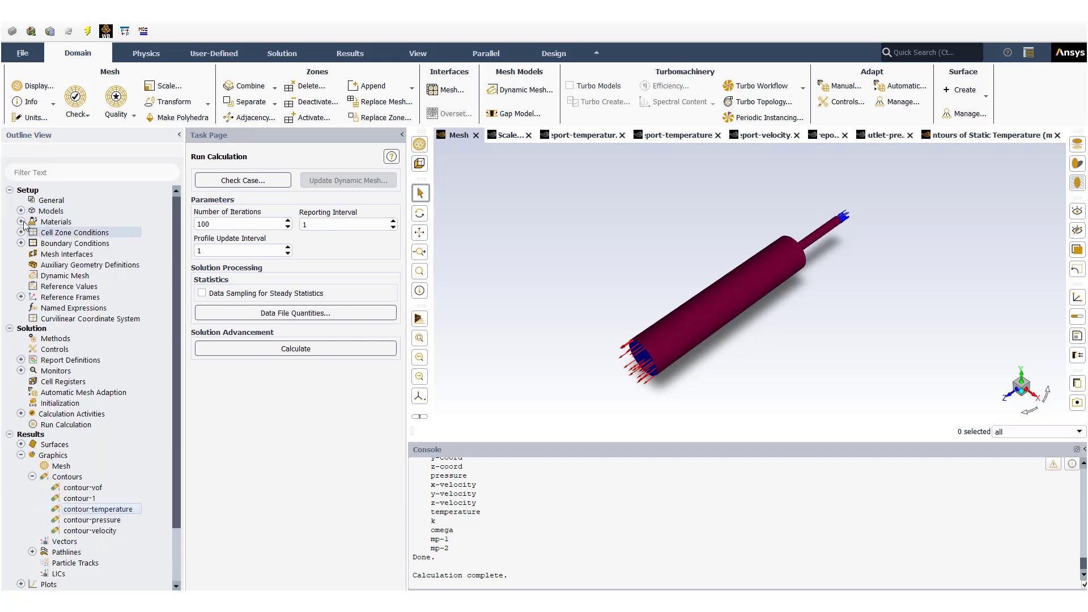
{"action": "left_click", "coordinate": [21, 221]}
{"action": "left_click", "coordinate": [32, 232]}
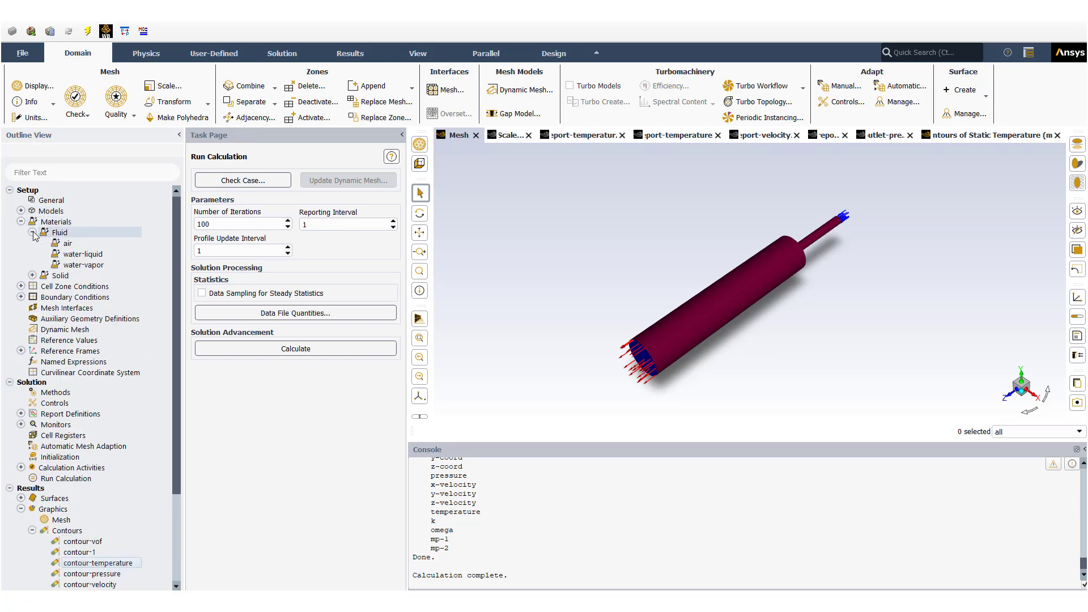
{"action": "left_click", "coordinate": [74, 266]}
{"action": "double_click", "coordinate": [73, 265]}
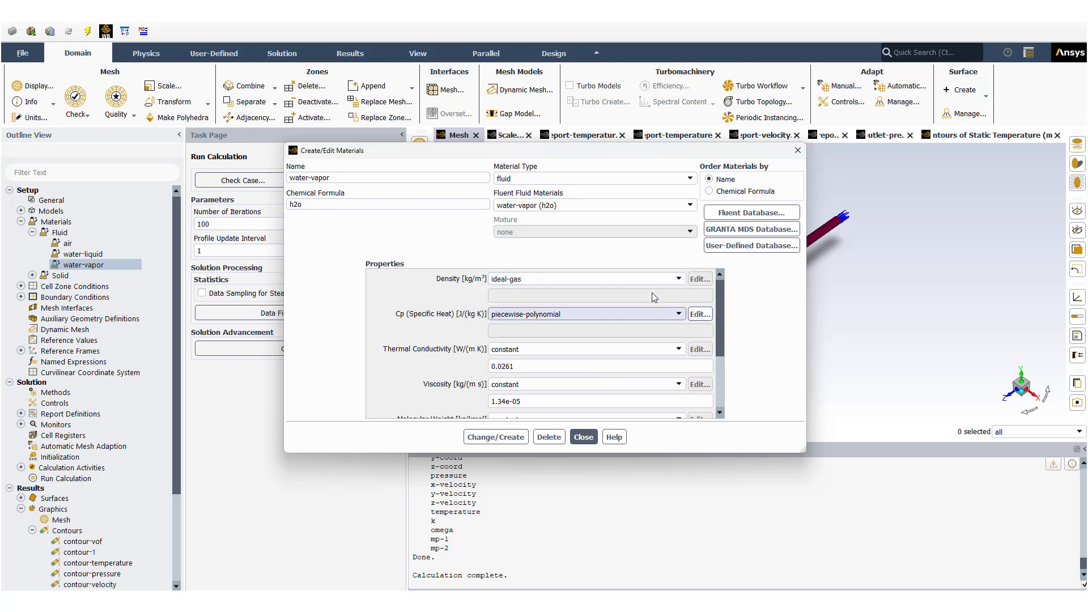
{"action": "left_click", "coordinate": [680, 279]}
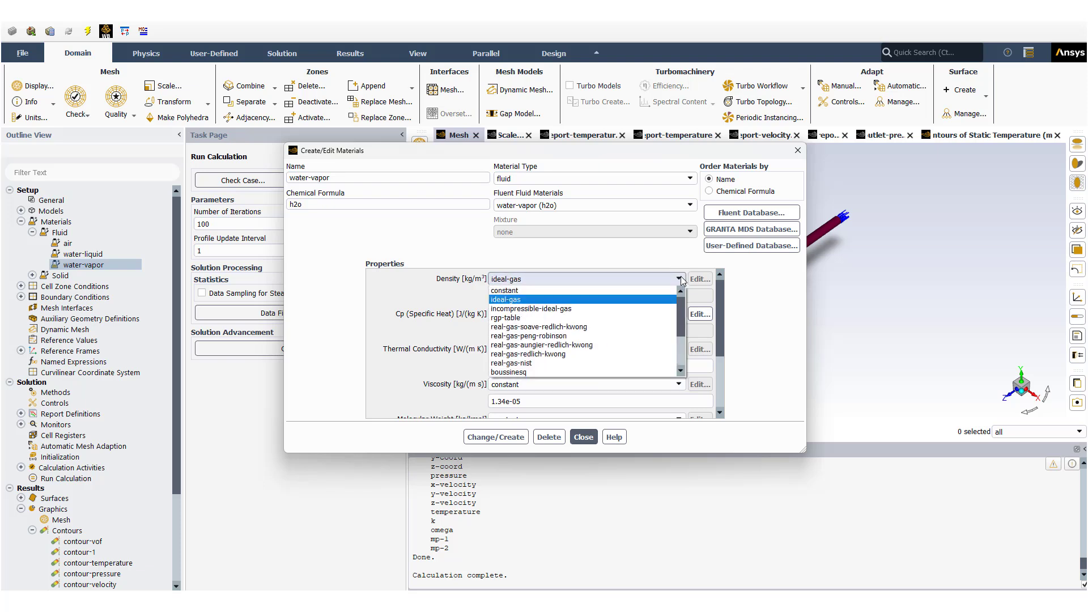
{"action": "left_click", "coordinate": [639, 336]}
{"action": "left_click", "coordinate": [496, 438]}
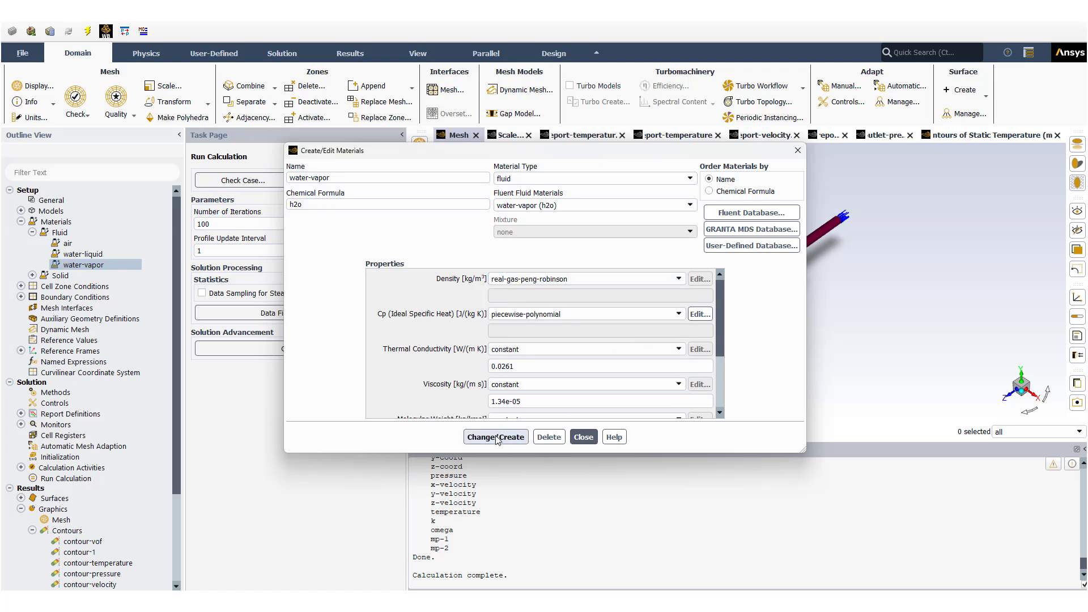
{"action": "left_click", "coordinate": [583, 437]}
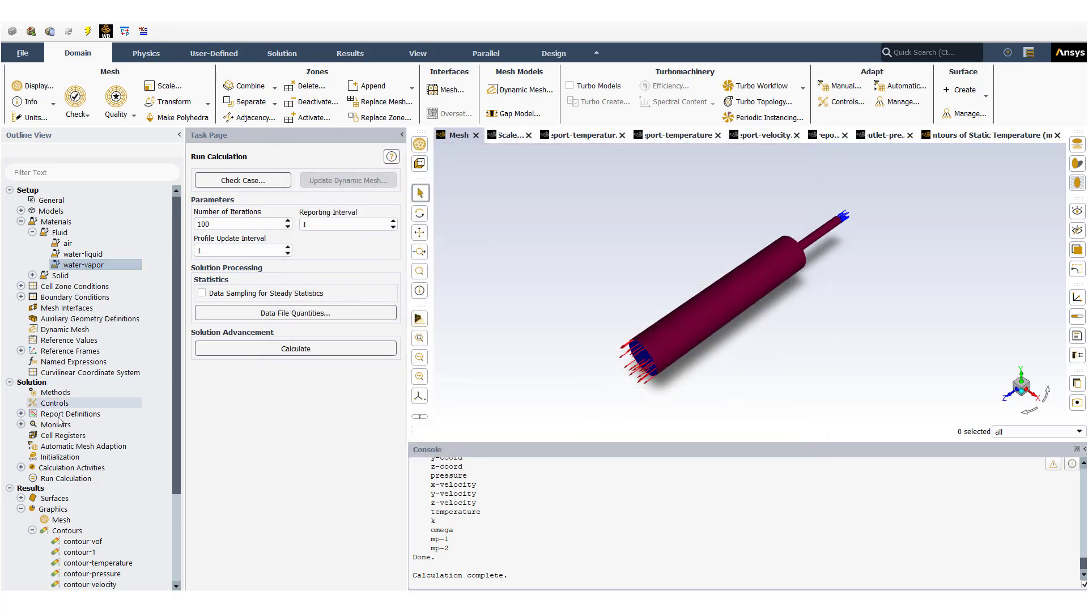
{"action": "left_click", "coordinate": [21, 221]}
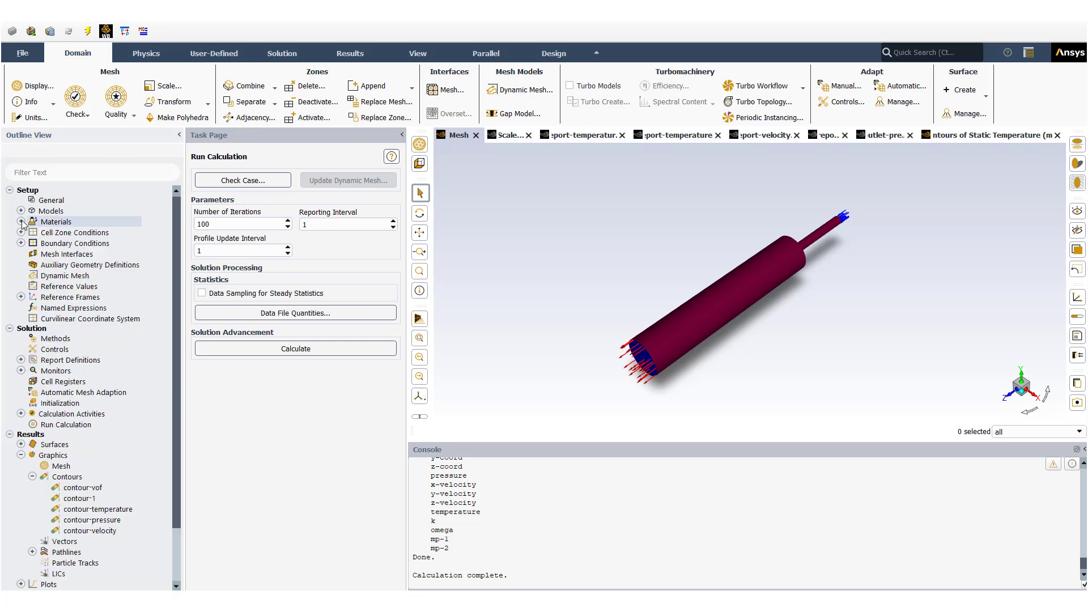
- Reinitialize the solution with values computed from the inlet, discarding the unsaved data, and start a calculation of 100 iterations
{"action": "left_click", "coordinate": [62, 404]}
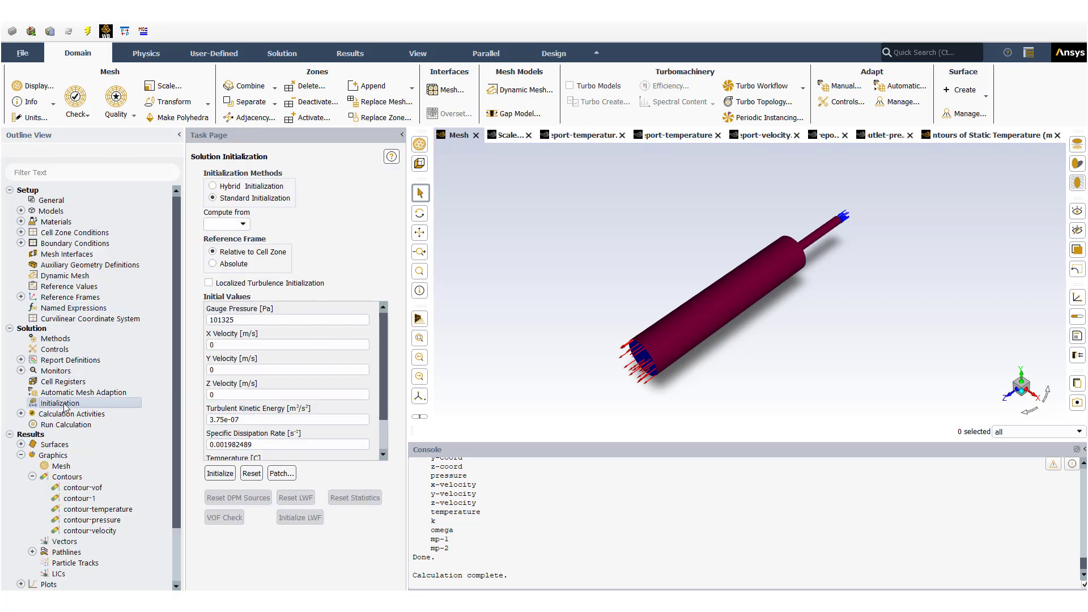
{"action": "left_click", "coordinate": [242, 224]}
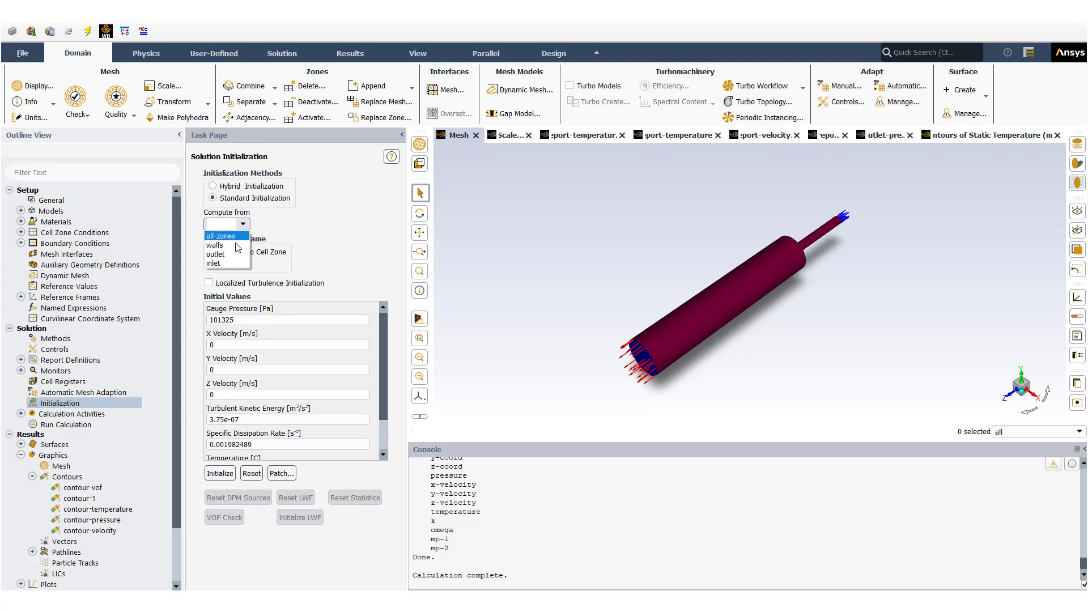
{"action": "left_click", "coordinate": [234, 263]}
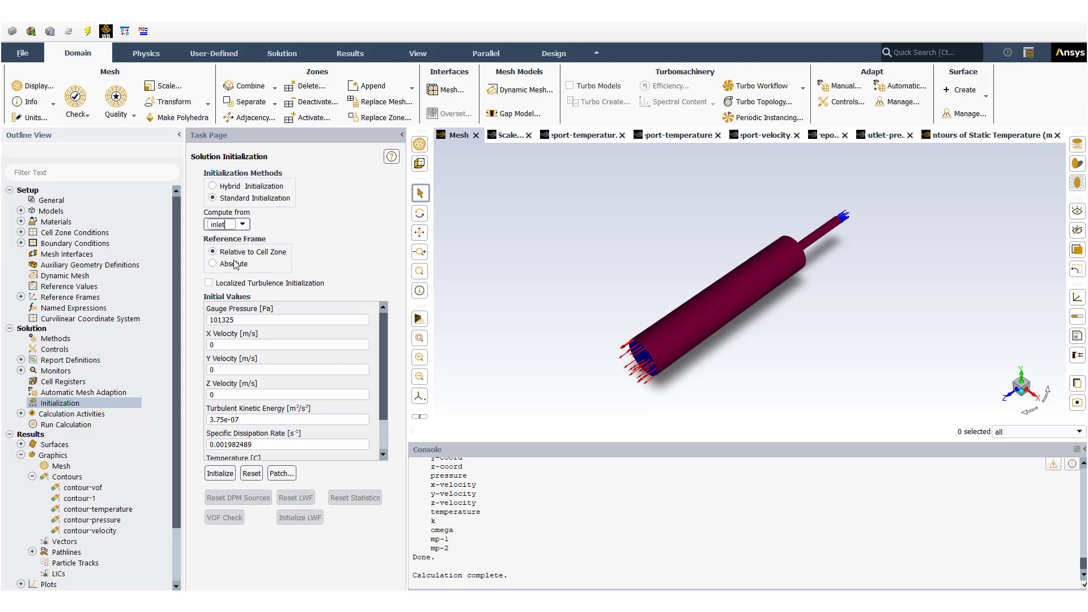
{"action": "left_click", "coordinate": [215, 480]}
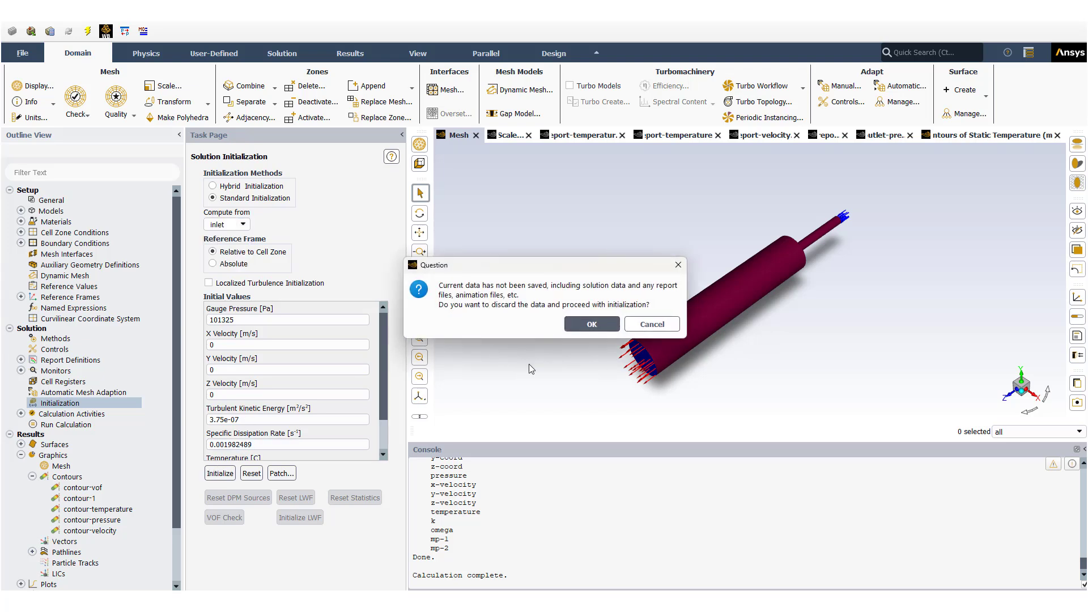
{"action": "left_click", "coordinate": [592, 327]}
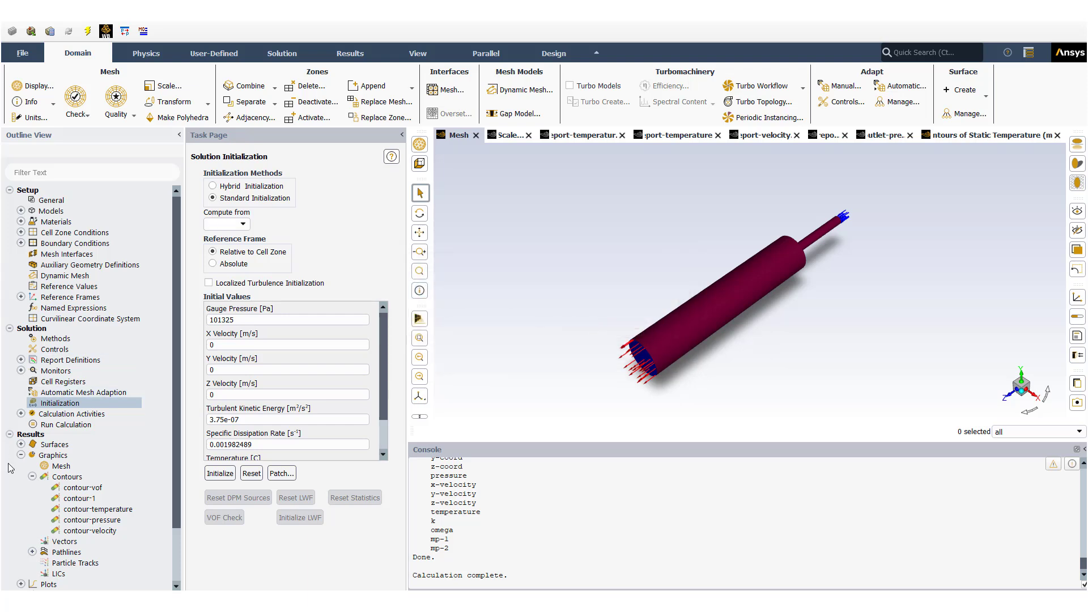
{"action": "left_click", "coordinate": [67, 425]}
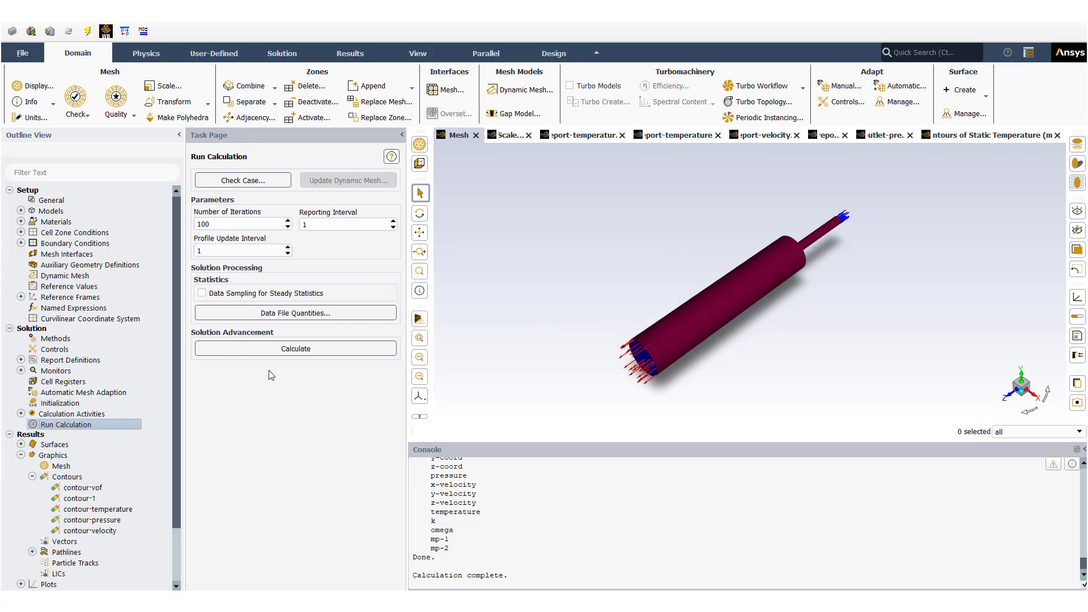
{"action": "left_click", "coordinate": [298, 351]}
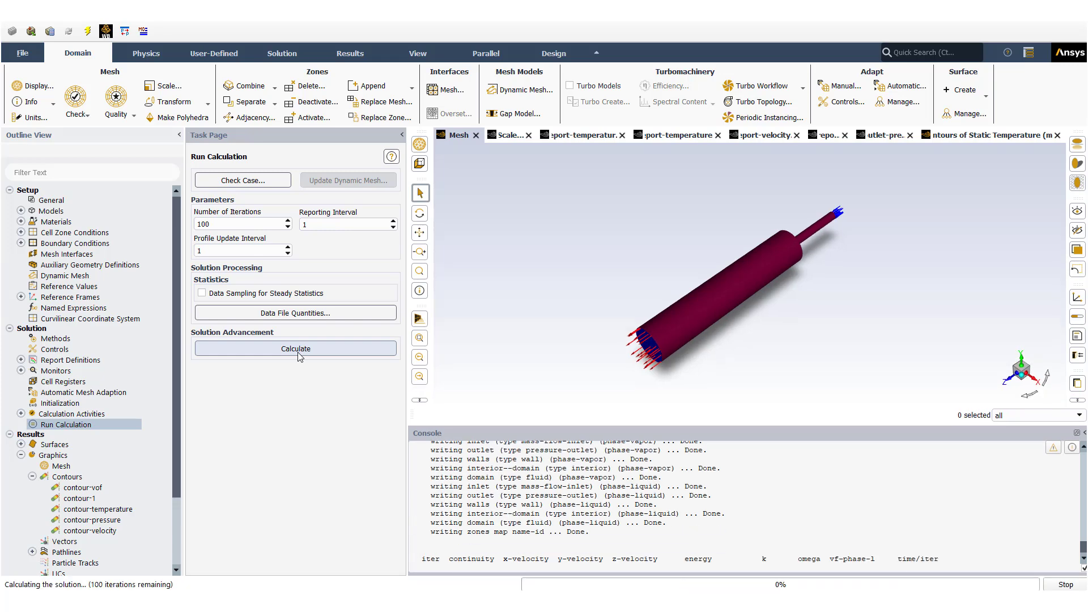
- Monitor the scaled residuals and the temperature, velocity and outlet-pressure plots while the 100-iteration calculation runs, and acknowledge its completion
{"action": "left_click", "coordinate": [509, 136]}
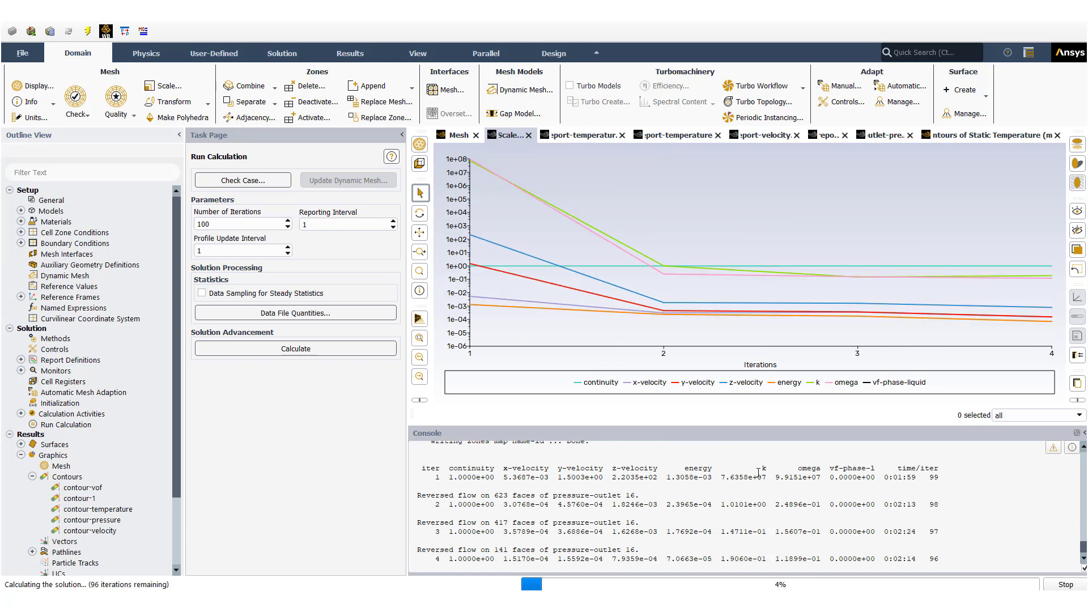
{"action": "left_click", "coordinate": [576, 139]}
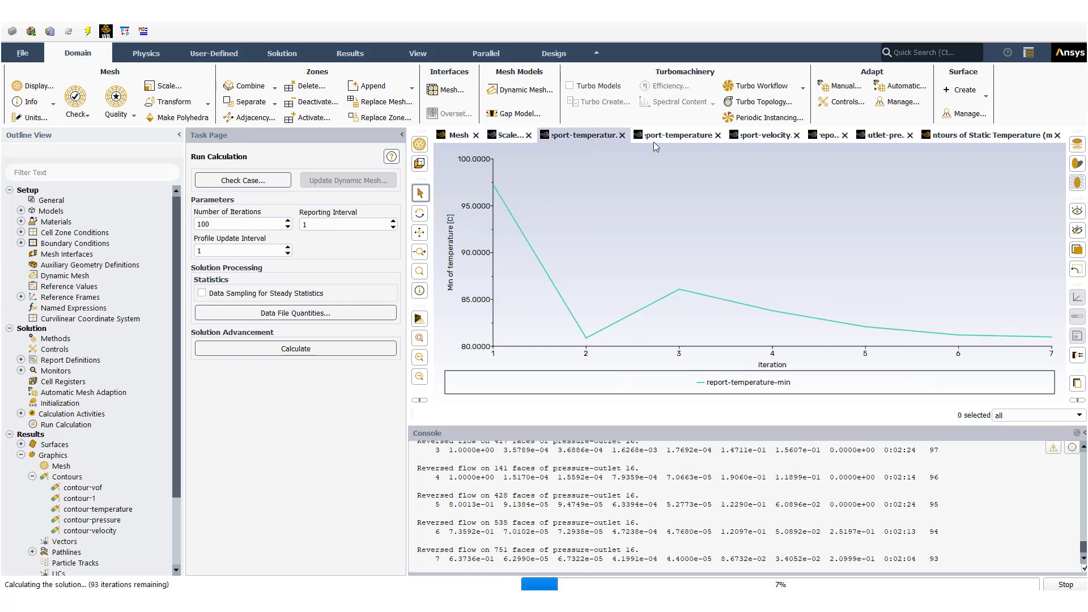
{"action": "left_click", "coordinate": [686, 139]}
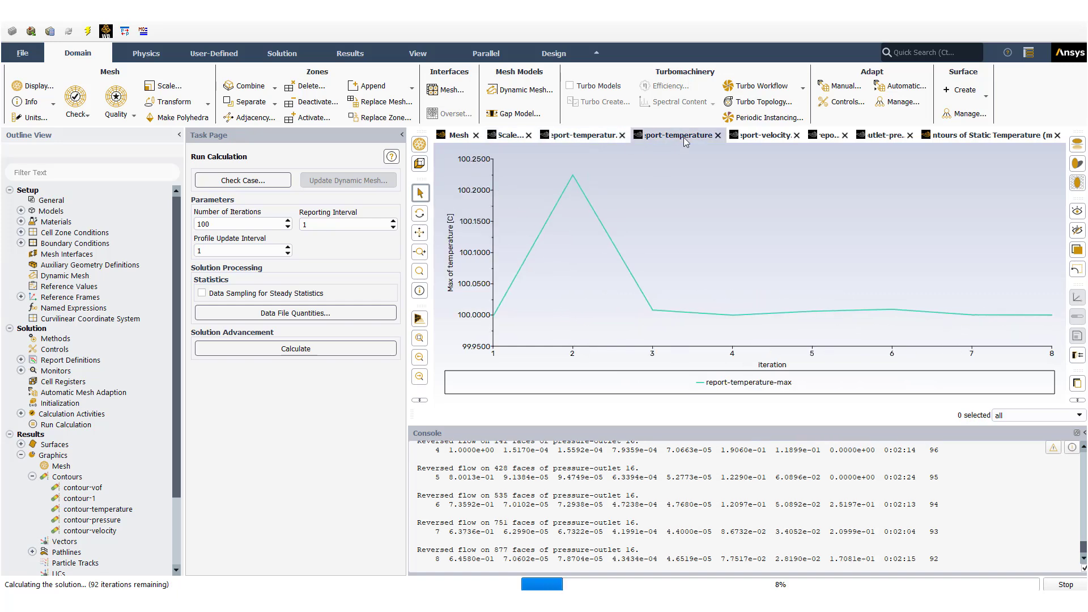
{"action": "left_click", "coordinate": [762, 139]}
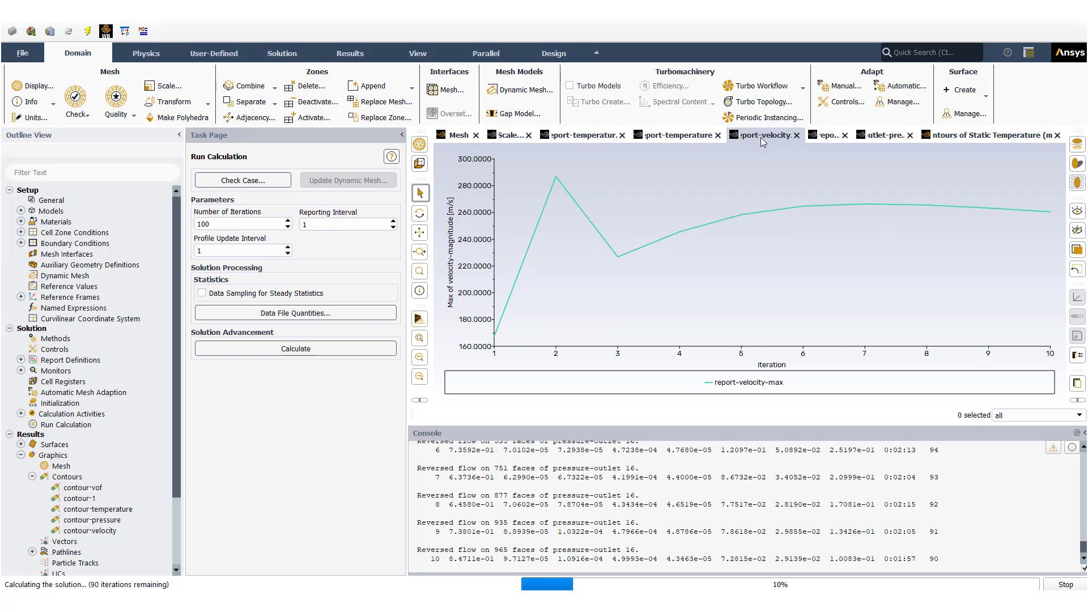
{"action": "left_click", "coordinate": [828, 136]}
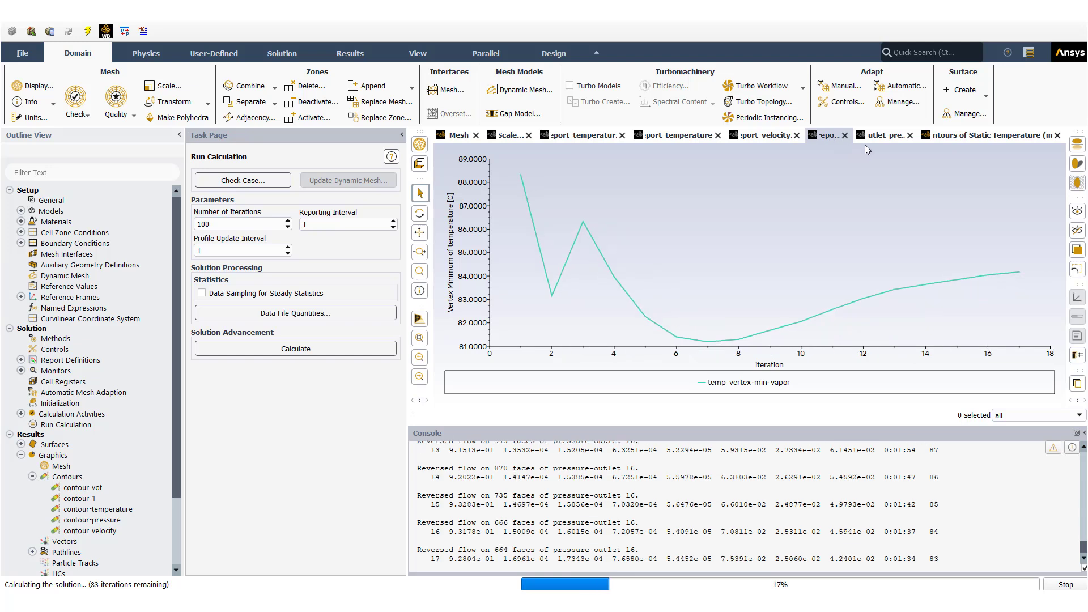
{"action": "left_click", "coordinate": [880, 137]}
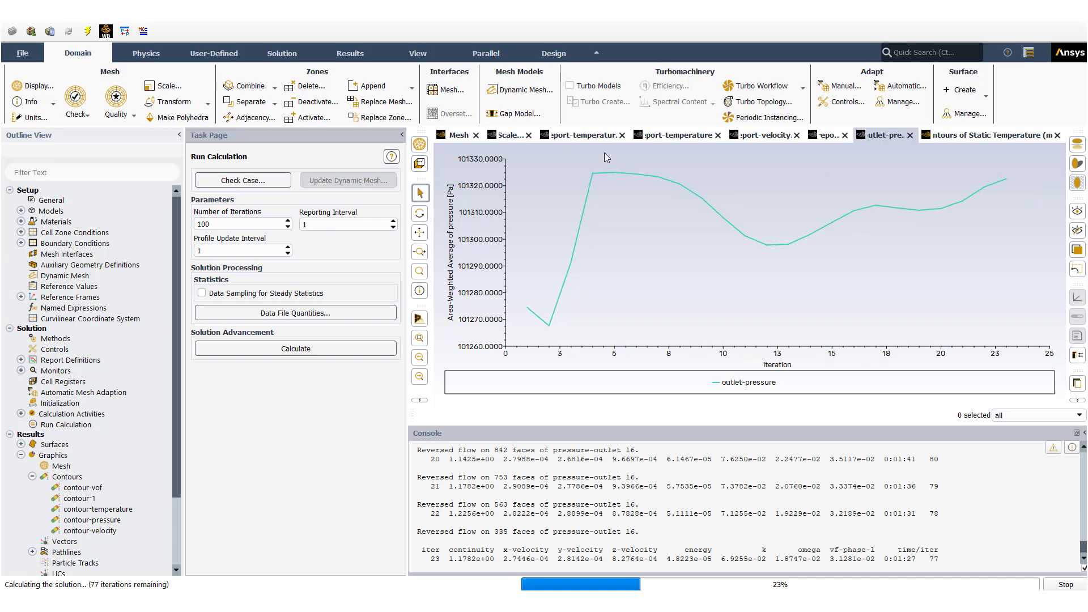
{"action": "left_click", "coordinate": [504, 138]}
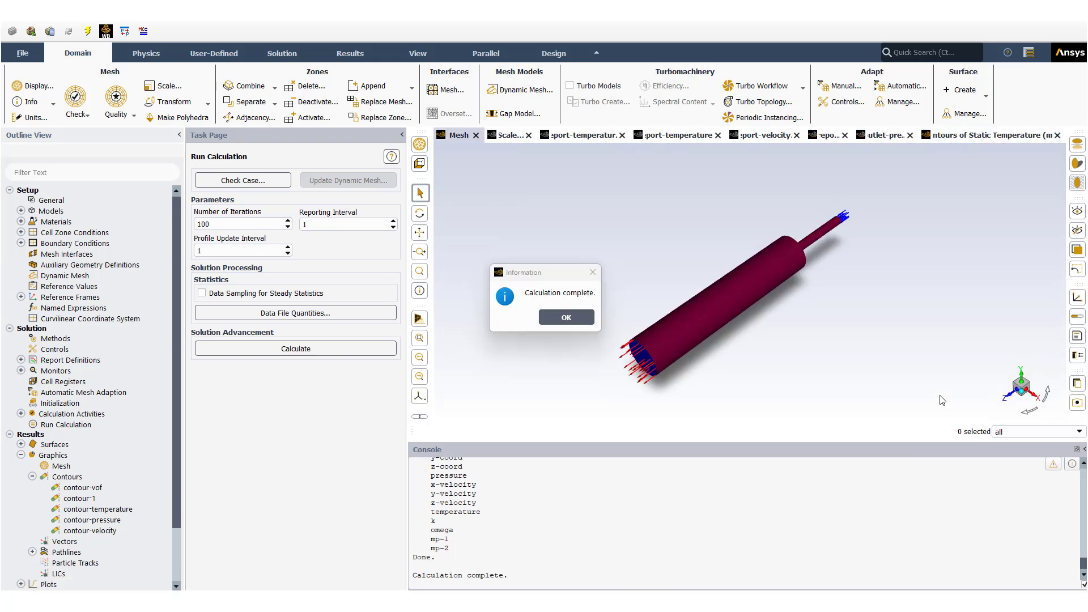
{"action": "left_click", "coordinate": [566, 317]}
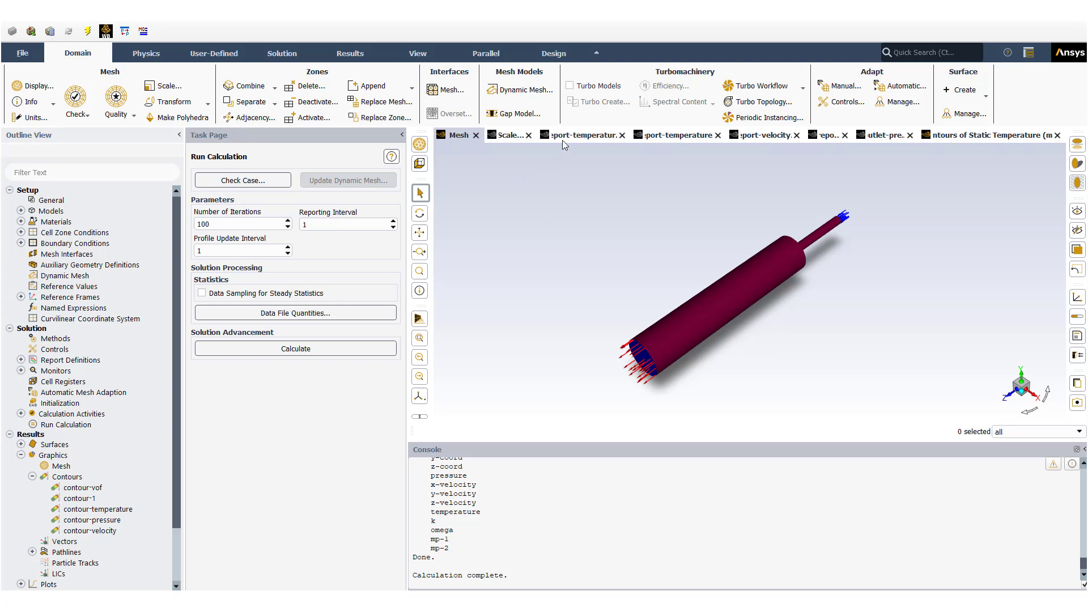
- Examine the minimum and maximum temperature, maximum velocity, minimum vapor vertex temperature and outlet-pressure histories over the first 100 iterations
{"action": "left_click", "coordinate": [562, 136]}
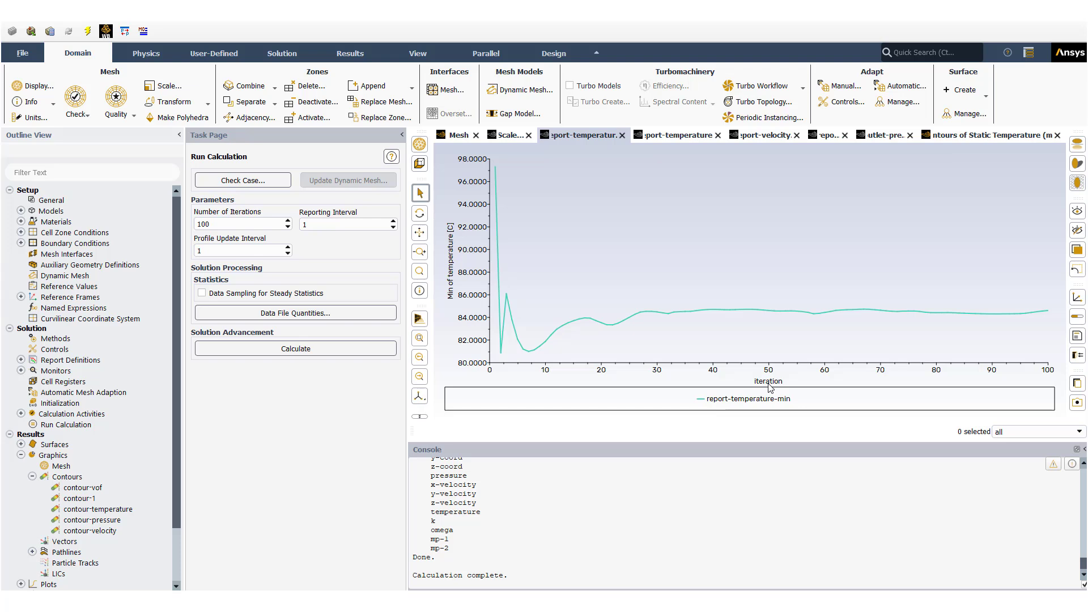
{"action": "mouse_move", "coordinate": [940, 313]}
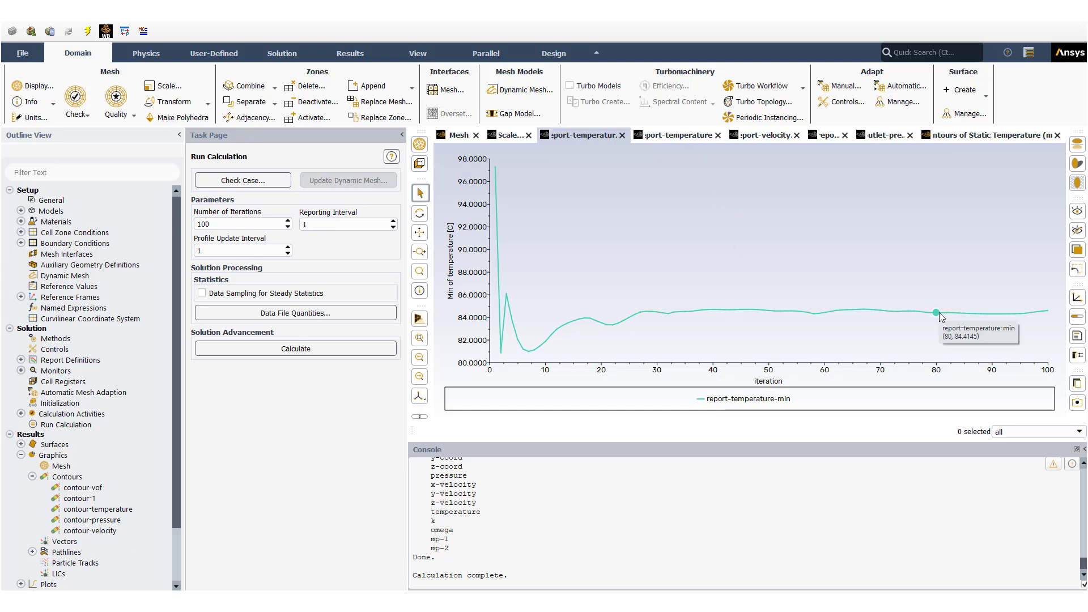
{"action": "mouse_move", "coordinate": [1003, 314]}
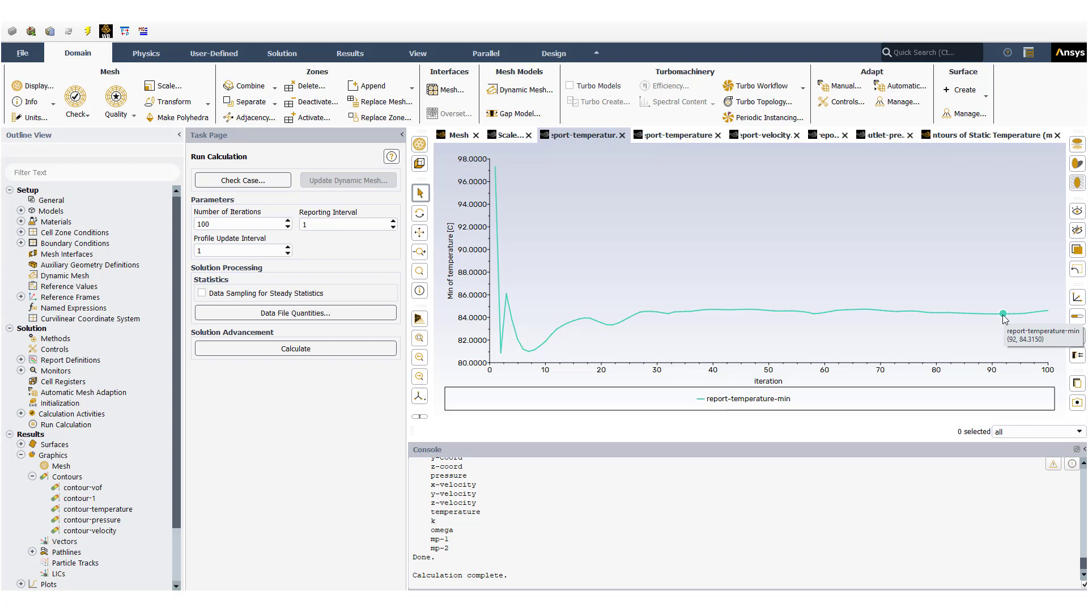
{"action": "left_click", "coordinate": [681, 139]}
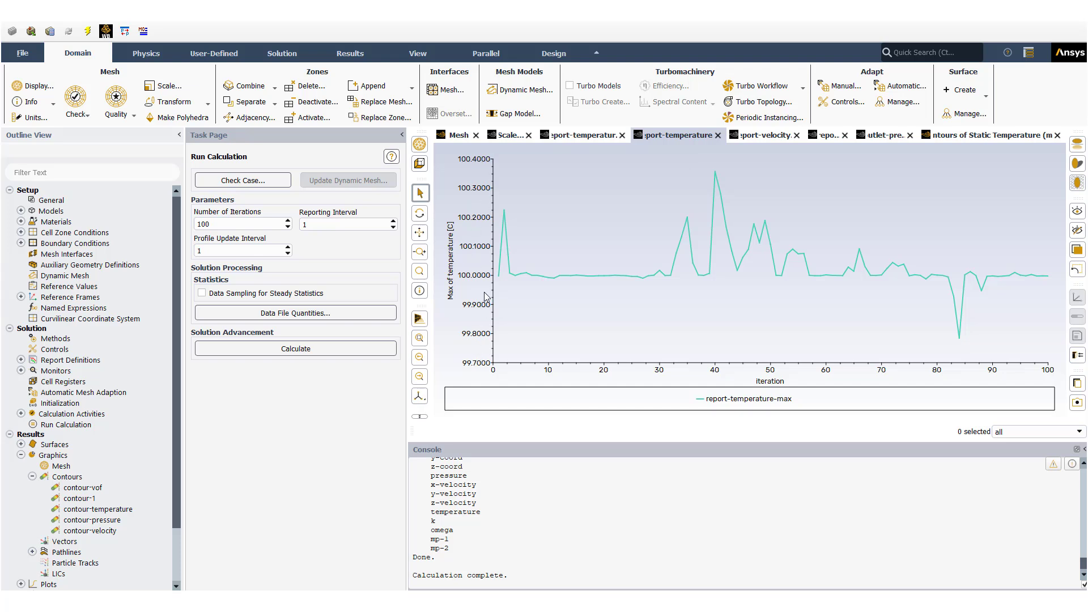
{"action": "left_click", "coordinate": [776, 136]}
{"action": "mouse_move", "coordinate": [1003, 244]}
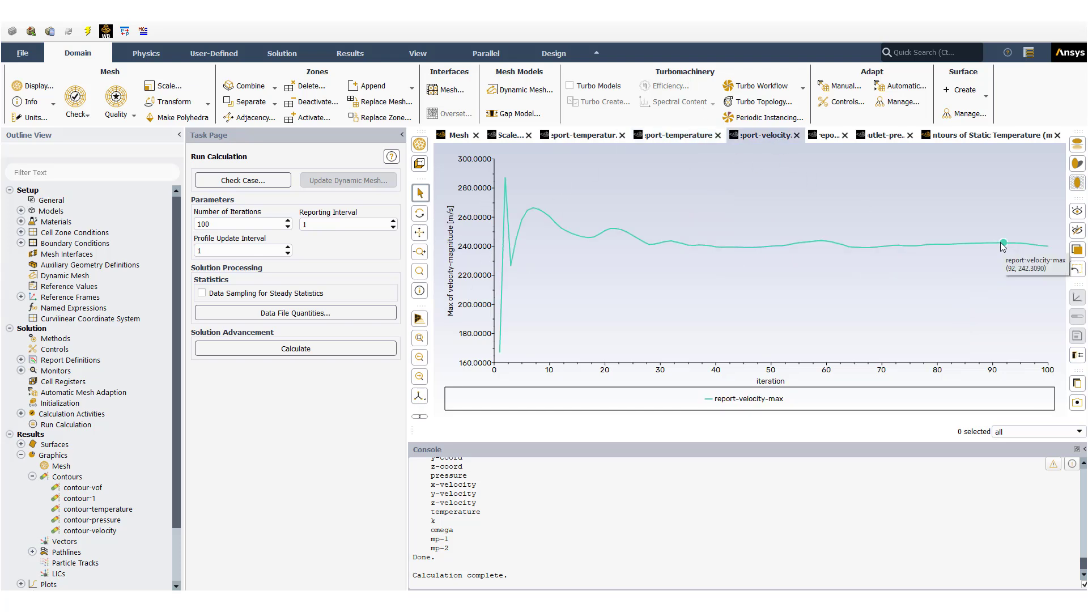
{"action": "left_click", "coordinate": [830, 136]}
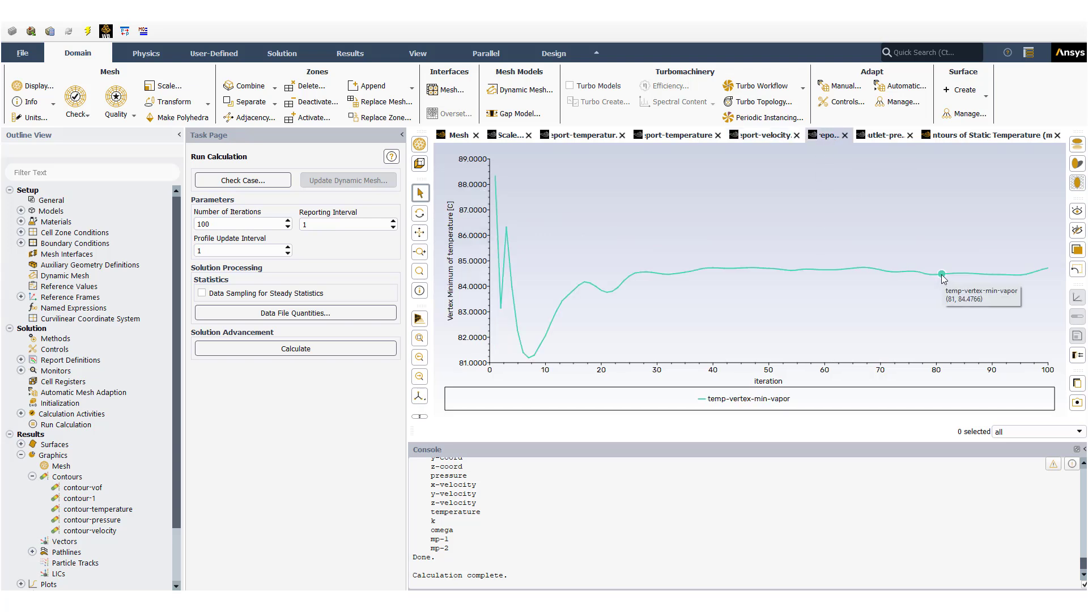
{"action": "left_click", "coordinate": [893, 141]}
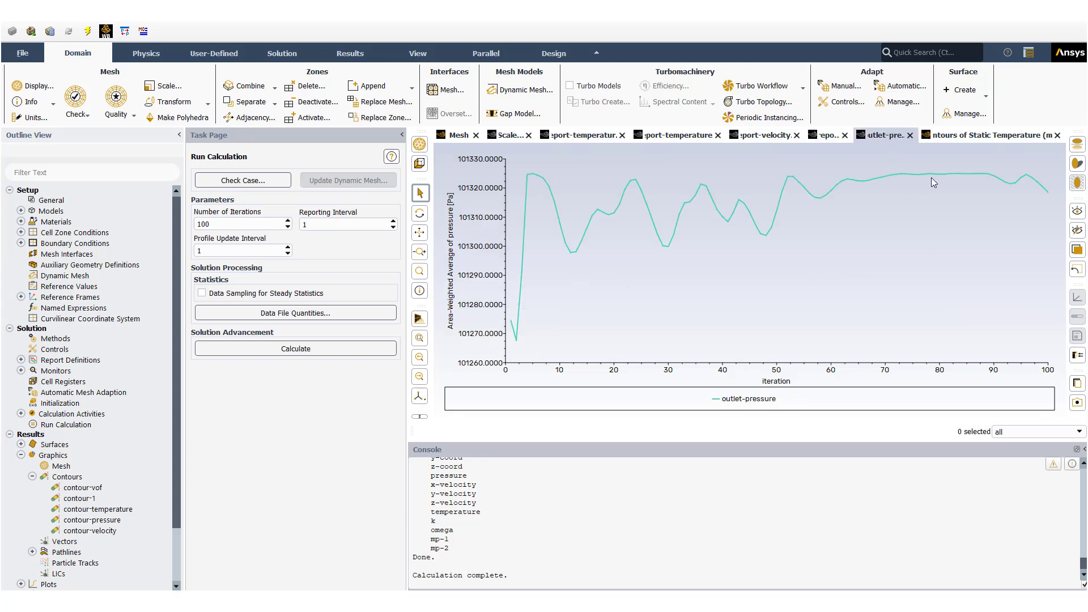
- Continue the Peng-Robinson calculation for another 100 iterations and acknowledge its completion
{"action": "left_click", "coordinate": [359, 349]}
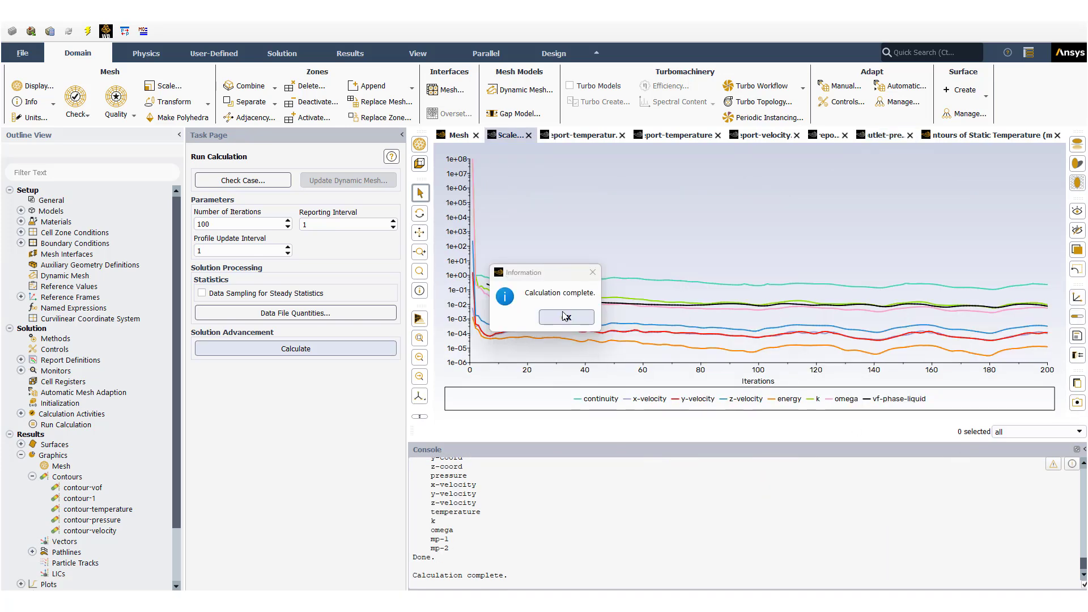
{"action": "left_click", "coordinate": [565, 319]}
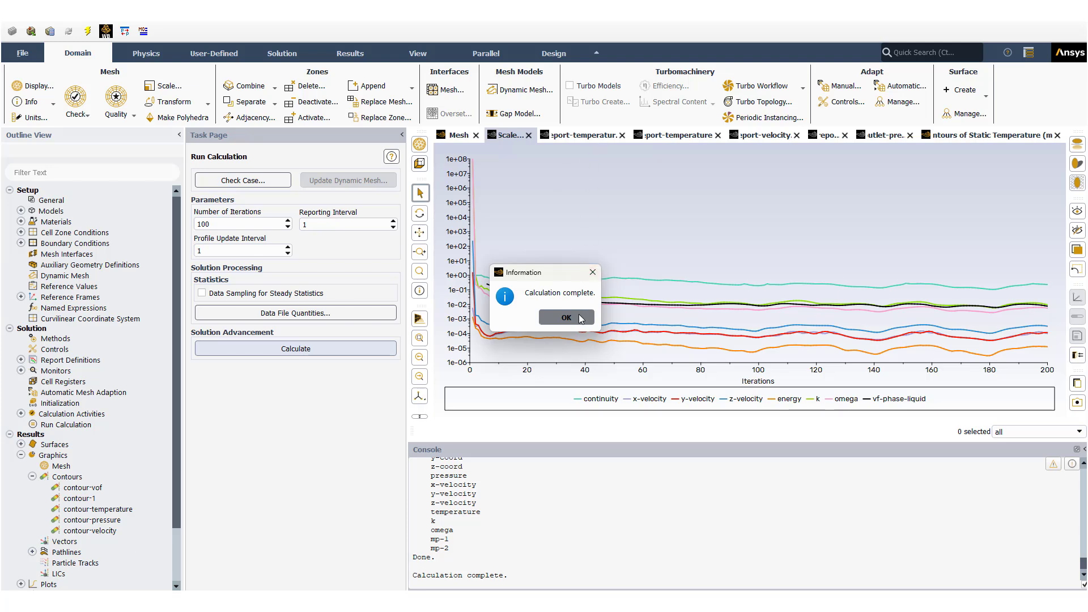
{"action": "left_click", "coordinate": [583, 318]}
- Examine the minimum and maximum temperature histories over 200 iterations, probing the fluctuations in the minimum curve
{"action": "left_click", "coordinate": [578, 135]}
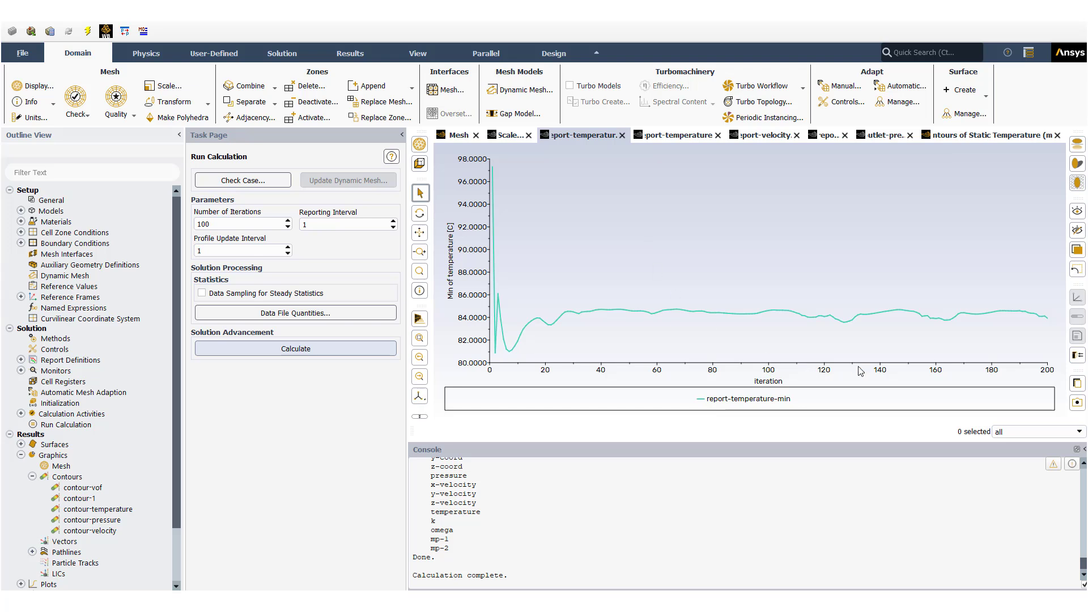
{"action": "mouse_move", "coordinate": [1008, 311]}
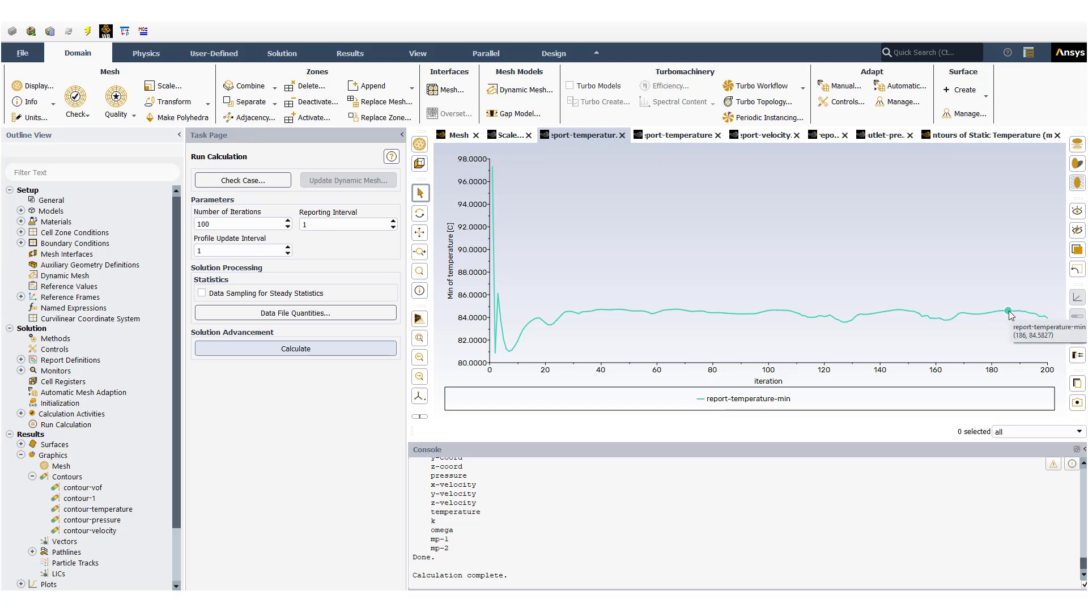
{"action": "mouse_move", "coordinate": [943, 320]}
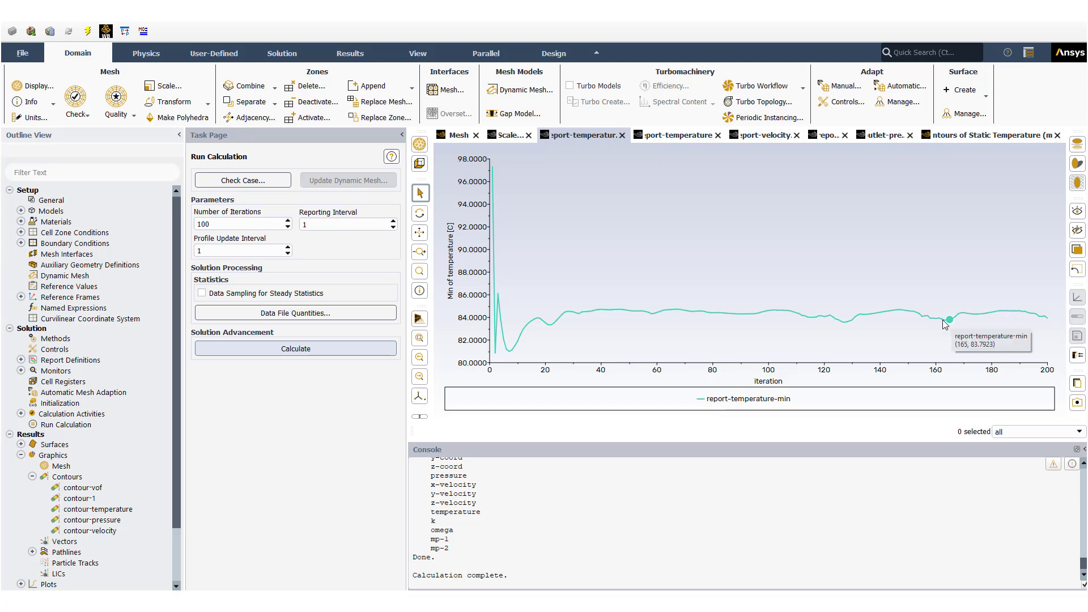
{"action": "left_click", "coordinate": [669, 137]}
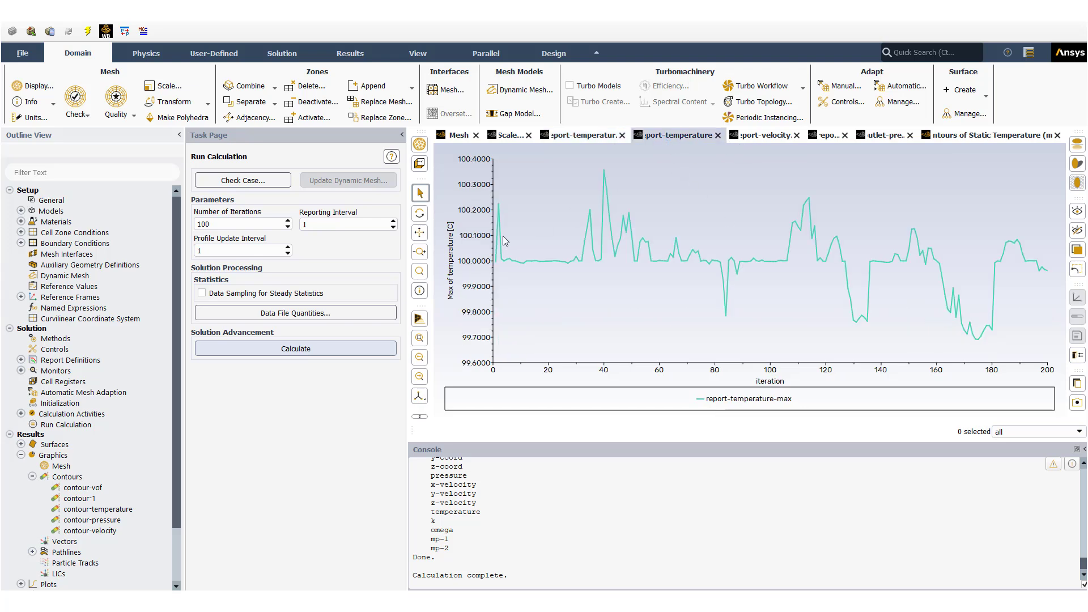
- Probe the maximum velocity and minimum vapor vertex temperature histories over 200 iterations, and check the outlet-pressure history
{"action": "left_click", "coordinate": [751, 136]}
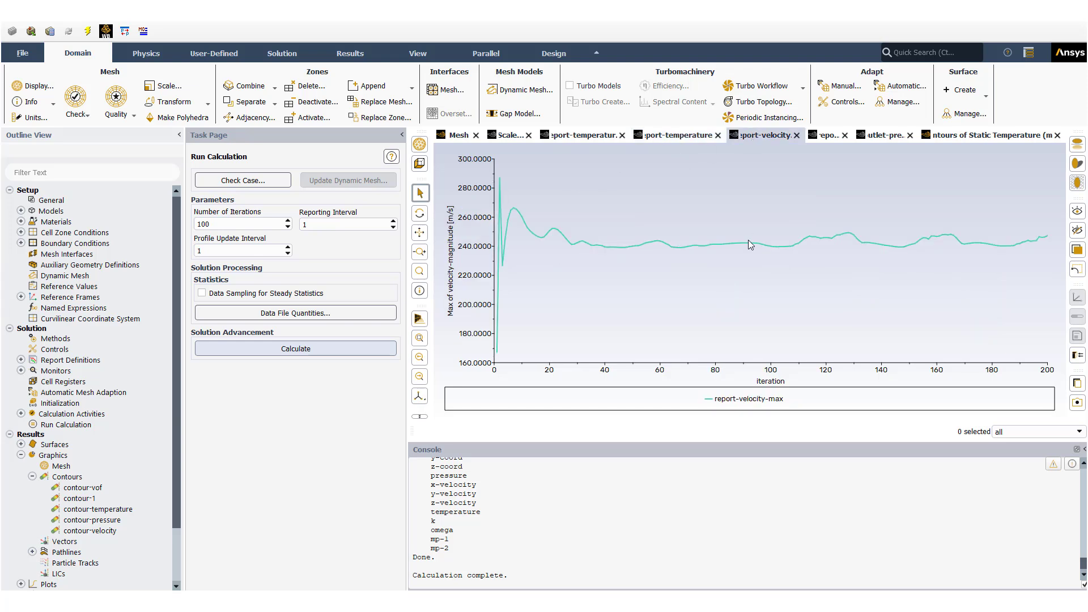
{"action": "mouse_move", "coordinate": [982, 247]}
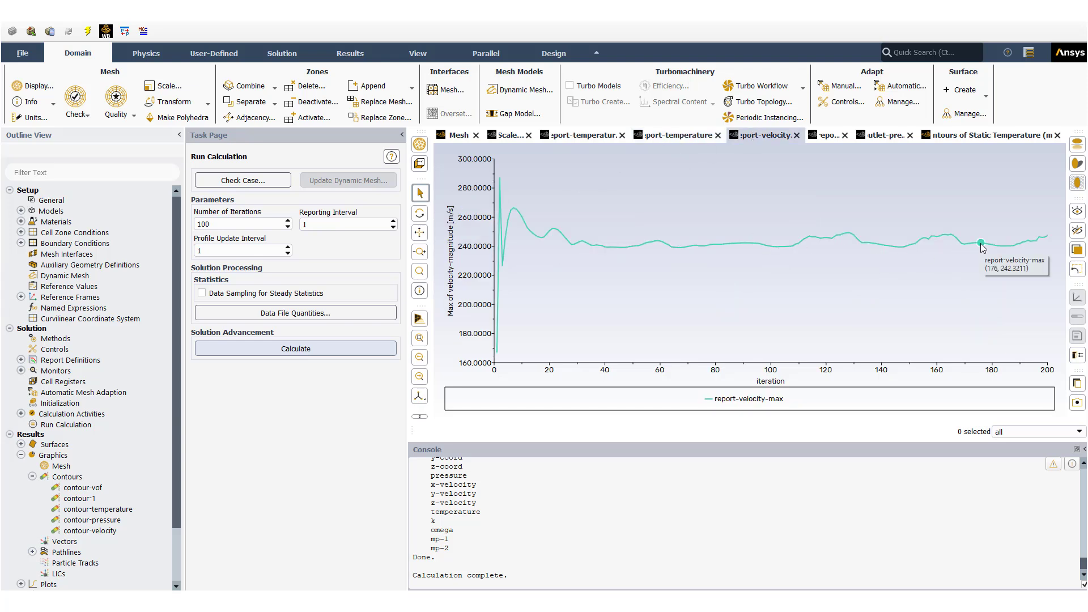
{"action": "mouse_move", "coordinate": [935, 240]}
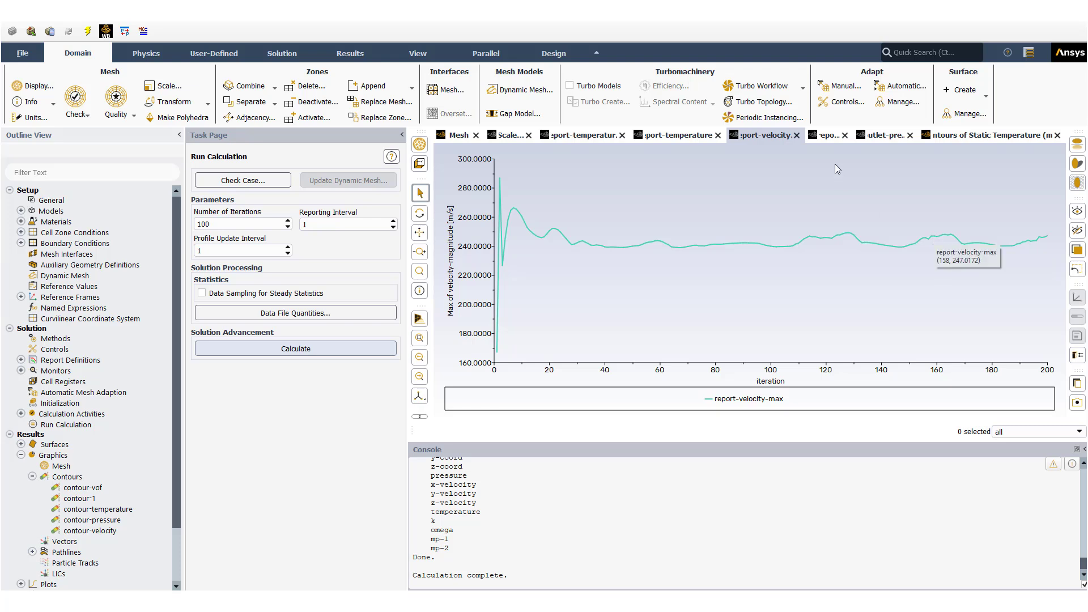
{"action": "left_click", "coordinate": [827, 135]}
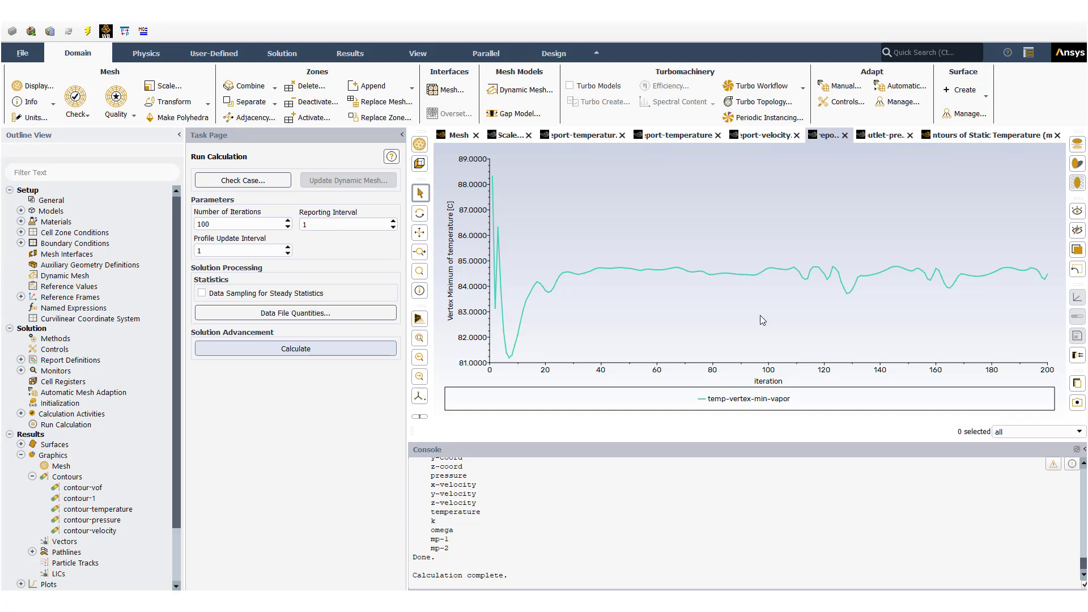
{"action": "mouse_move", "coordinate": [789, 273]}
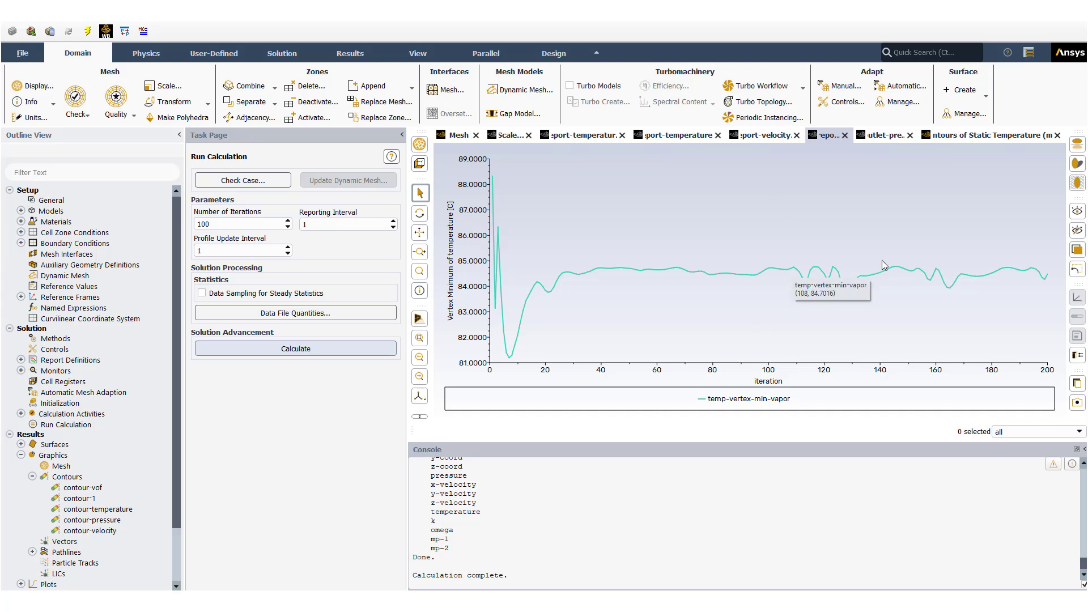
{"action": "mouse_move", "coordinate": [904, 274]}
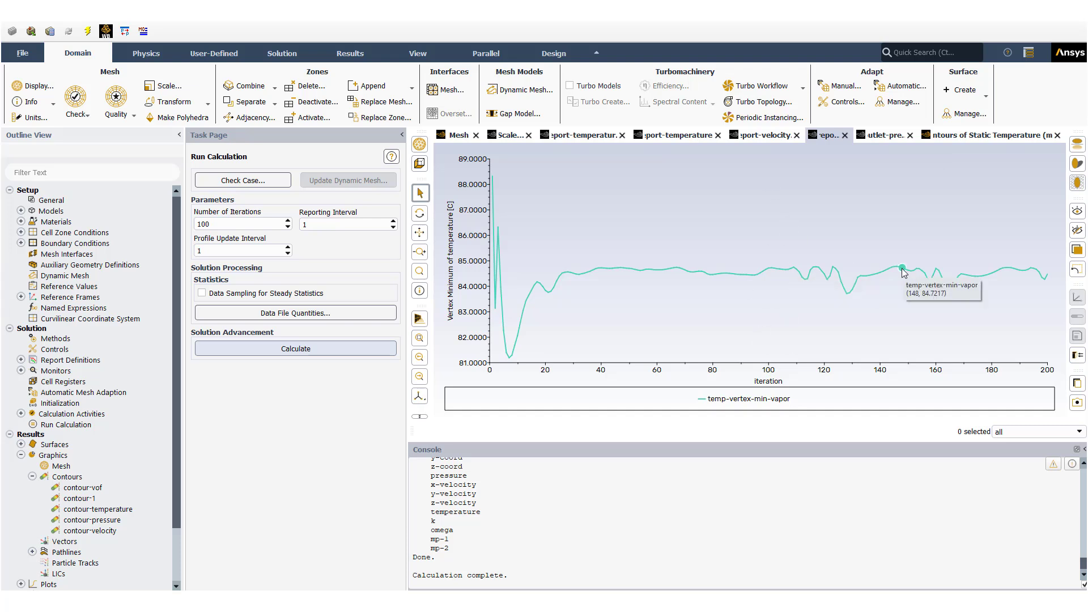
{"action": "mouse_move", "coordinate": [952, 283]}
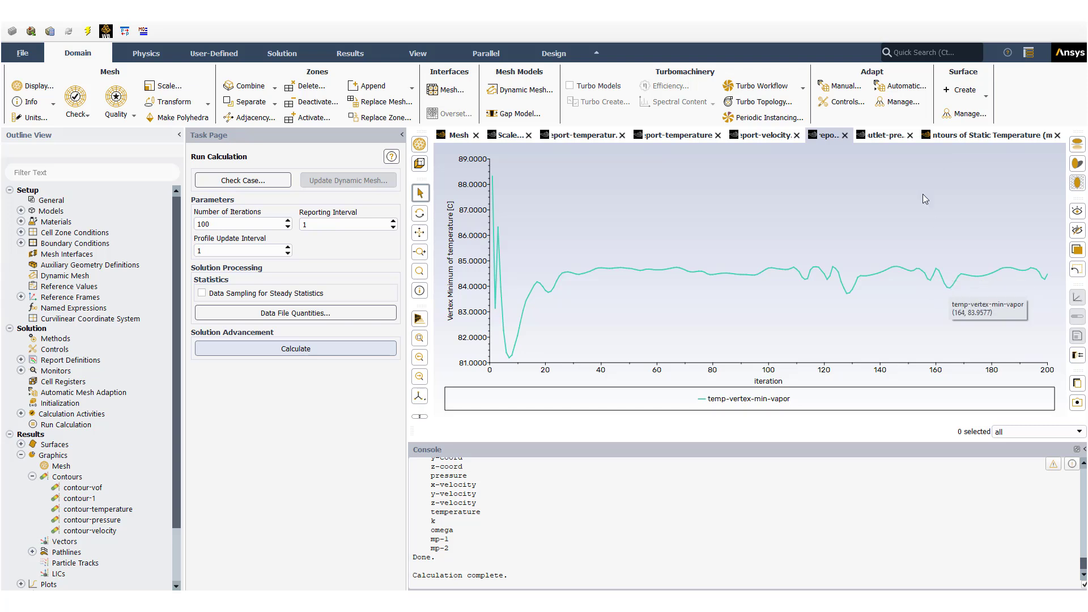
{"action": "left_click", "coordinate": [885, 135]}
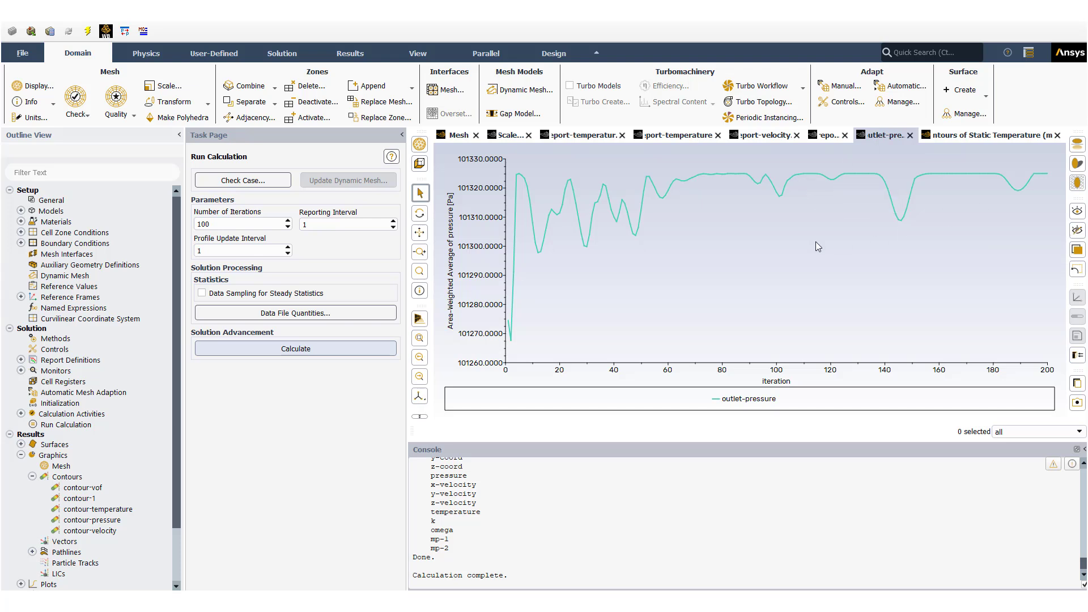
- Display contour-1 of Mass Transfer Rate 1 on plane-symmetry in a side-on view and examine the real-gas phase-change region near the expansion
{"action": "left_click", "coordinate": [86, 501]}
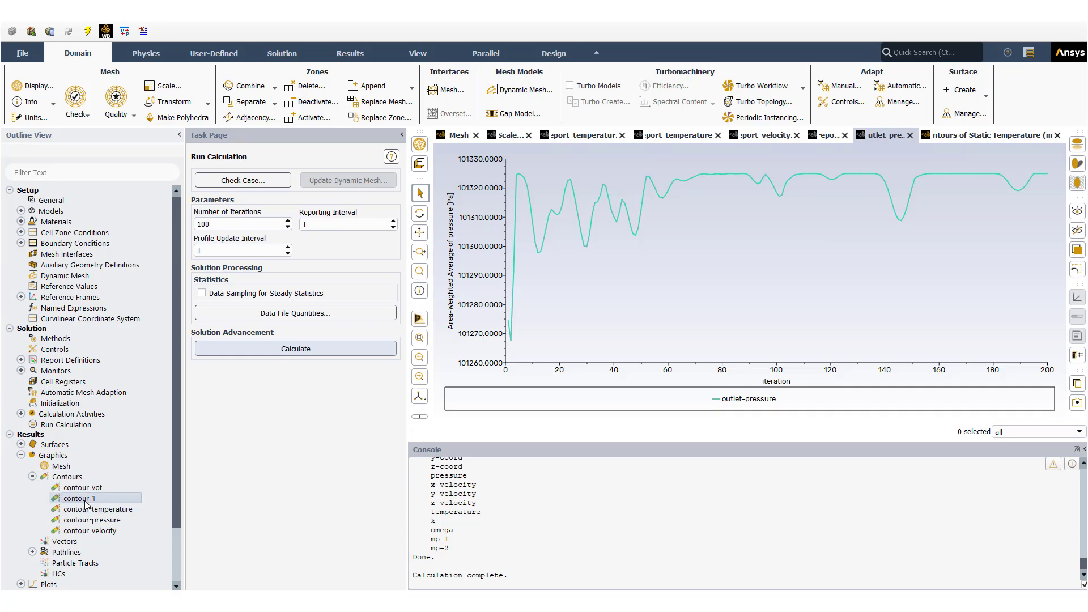
{"action": "double_click", "coordinate": [86, 501]}
{"action": "left_click", "coordinate": [204, 477]}
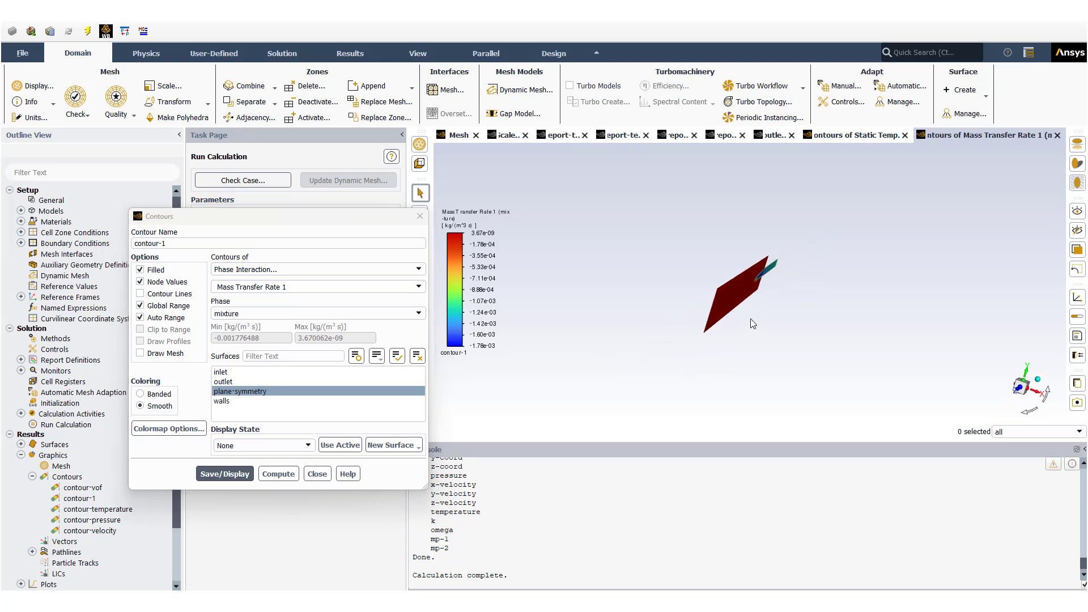
{"action": "left_click_drag", "start_coordinate": [753, 324], "coordinate": [935, 349]}
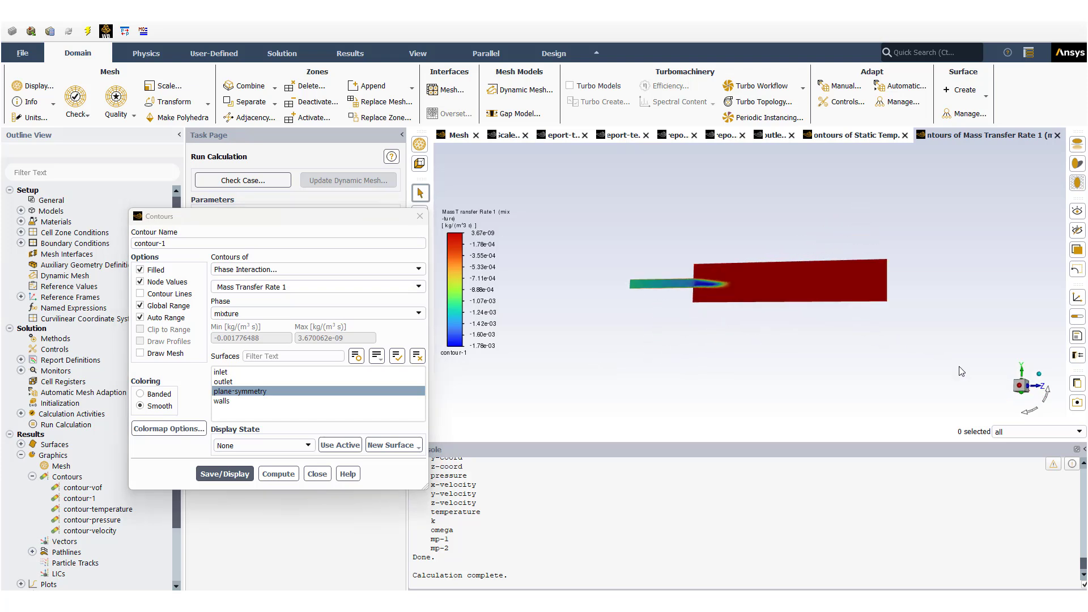
{"action": "left_click", "coordinate": [1017, 386]}
{"action": "scroll", "coordinate": [815, 300], "scroll_direction": "up", "scroll_amount": 2}
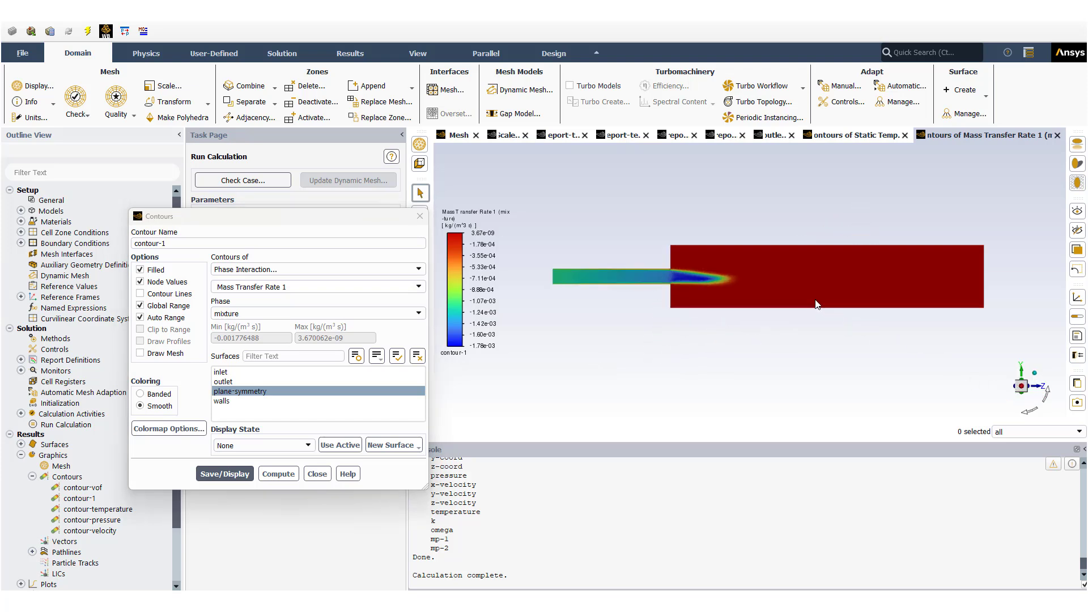
{"action": "scroll", "coordinate": [816, 300], "scroll_direction": "up", "scroll_amount": 1}
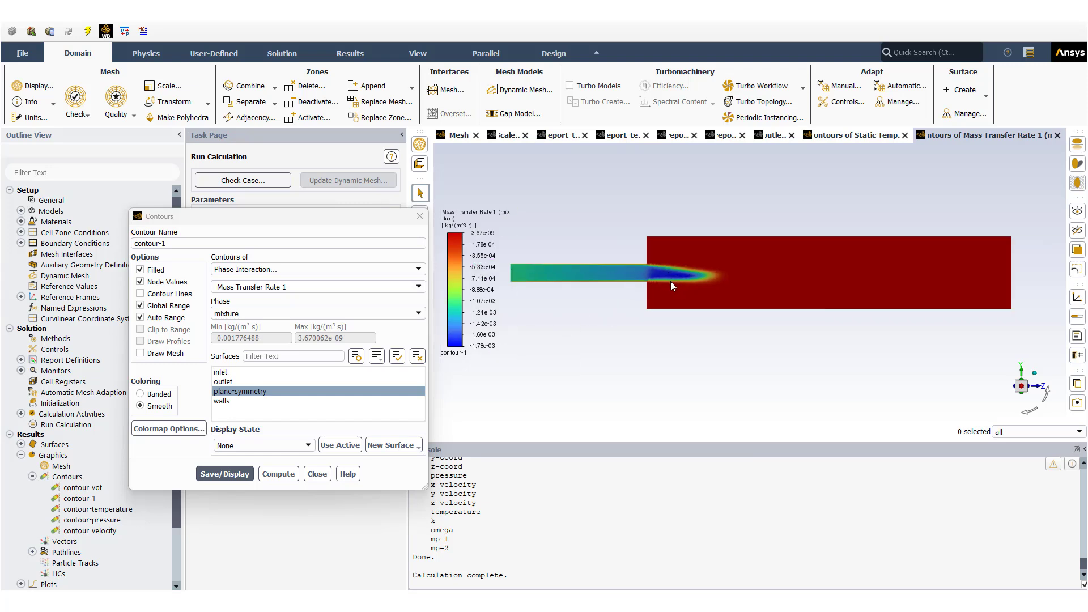
{"action": "left_click", "coordinate": [317, 474]}
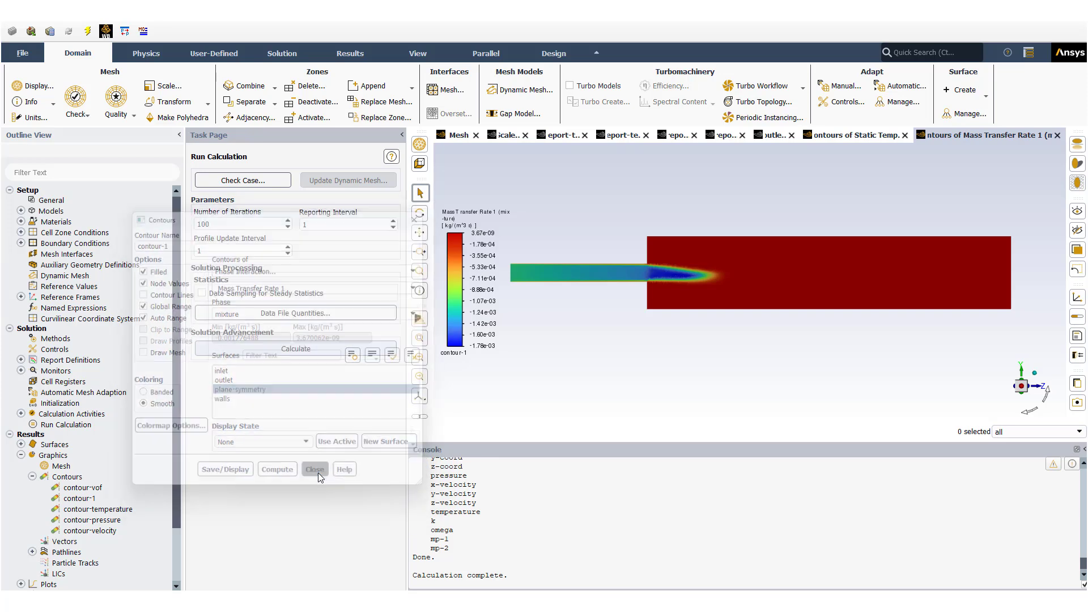
- Open the water-vapor fluid material for editing and change its density method to real-gas-nist
{"action": "left_click", "coordinate": [21, 222]}
{"action": "left_click", "coordinate": [33, 232]}
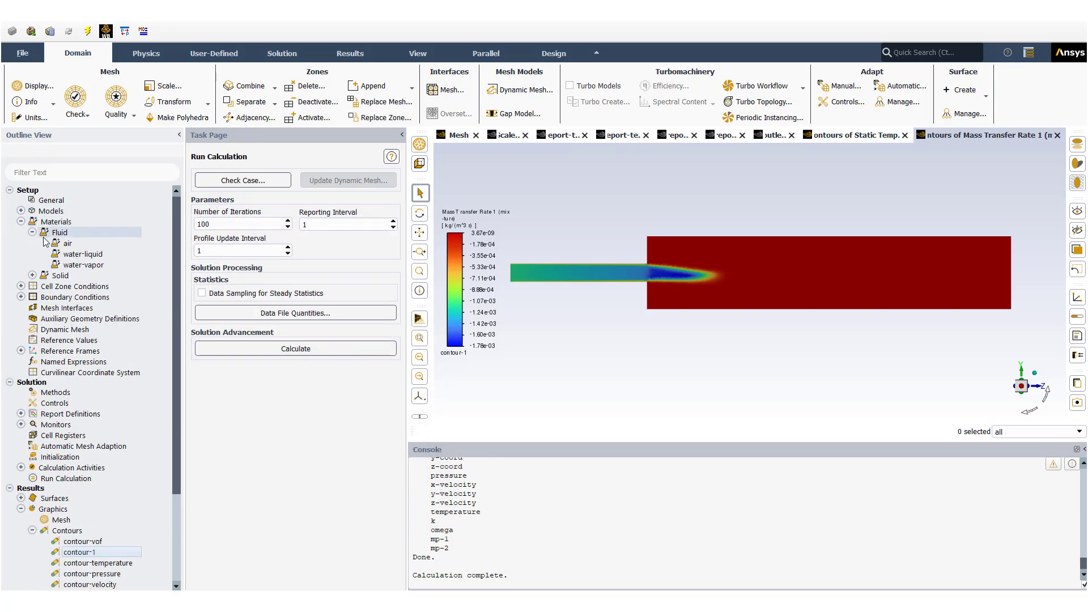
{"action": "double_click", "coordinate": [80, 265]}
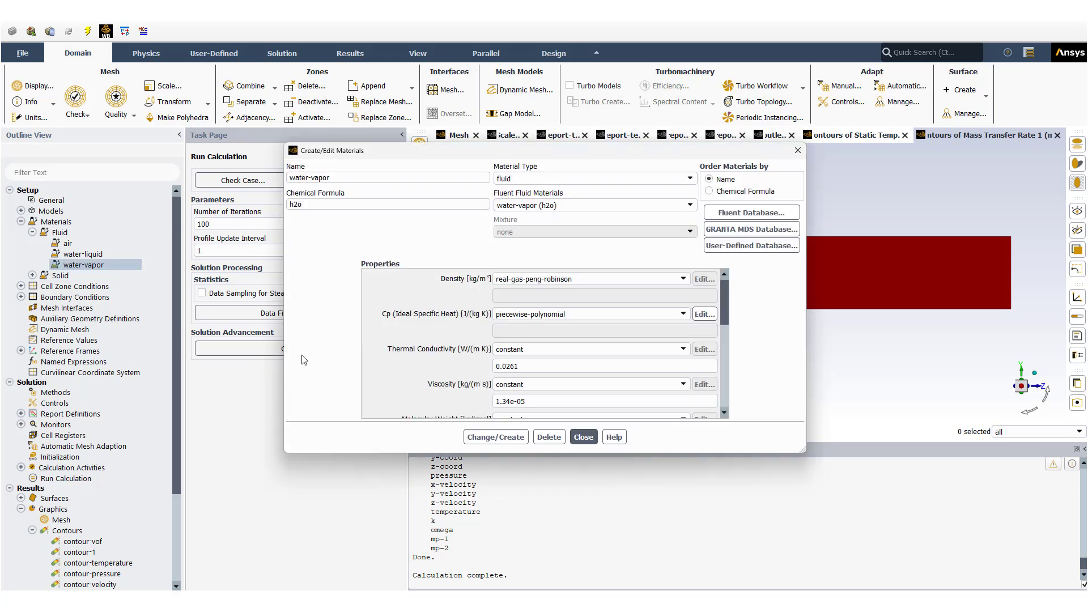
{"action": "left_click", "coordinate": [681, 278]}
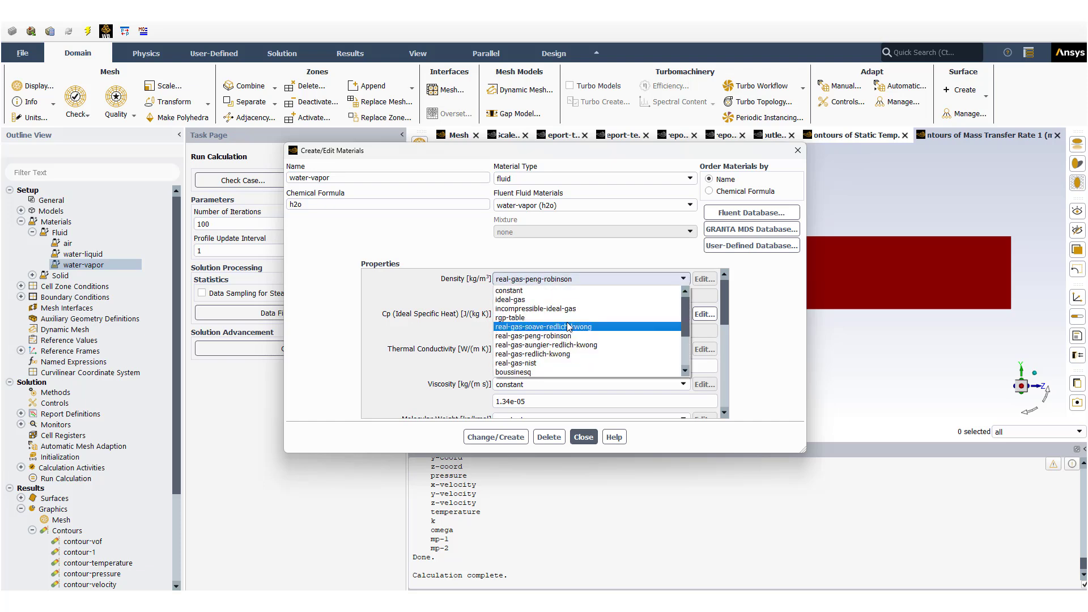
{"action": "left_click", "coordinate": [563, 364]}
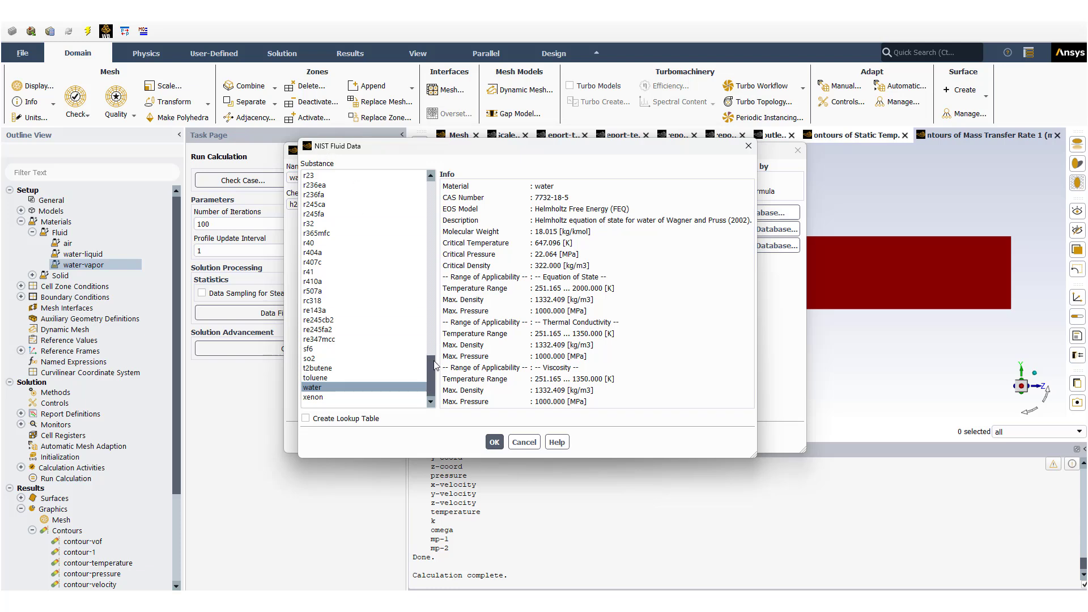
- Review the NIST equation-of-state and applicability data for air and butane in the substance list
{"action": "left_click_drag", "start_coordinate": [433, 378], "coordinate": [440, 195]}
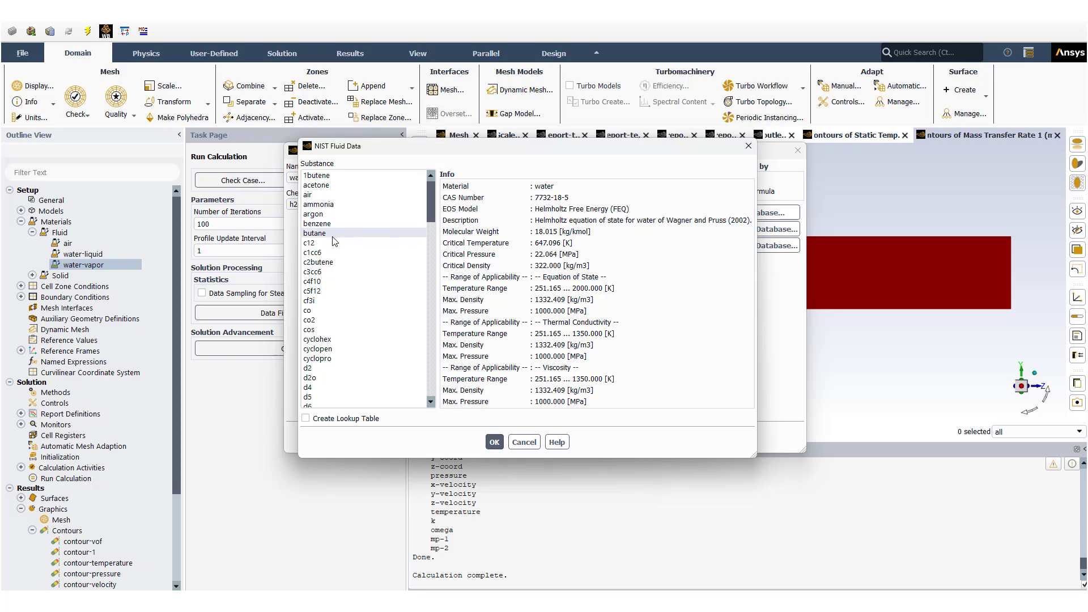
{"action": "left_click", "coordinate": [334, 195]}
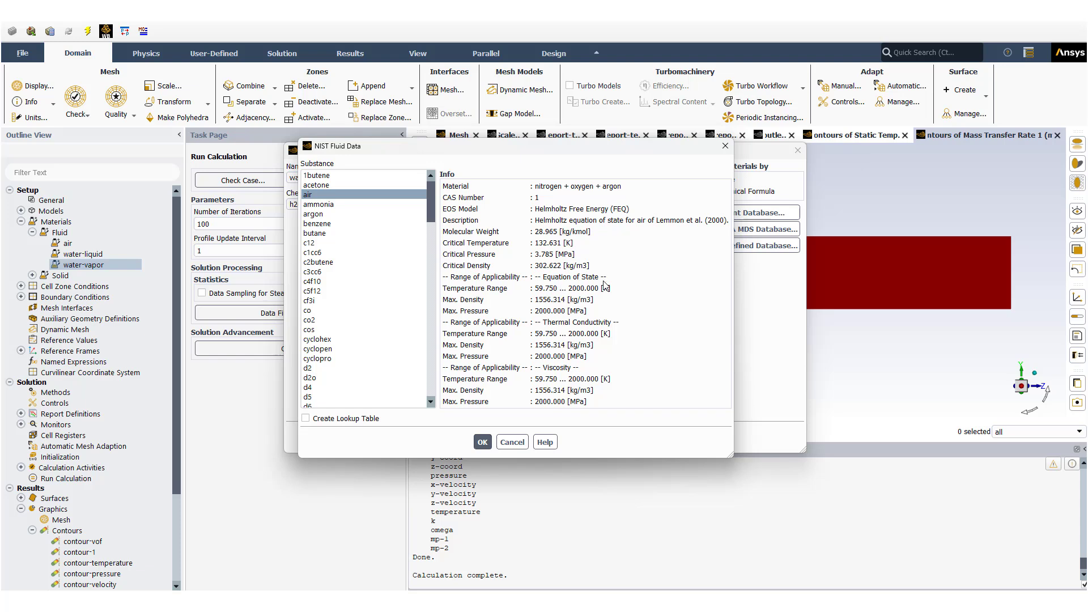
{"action": "left_click", "coordinate": [326, 234]}
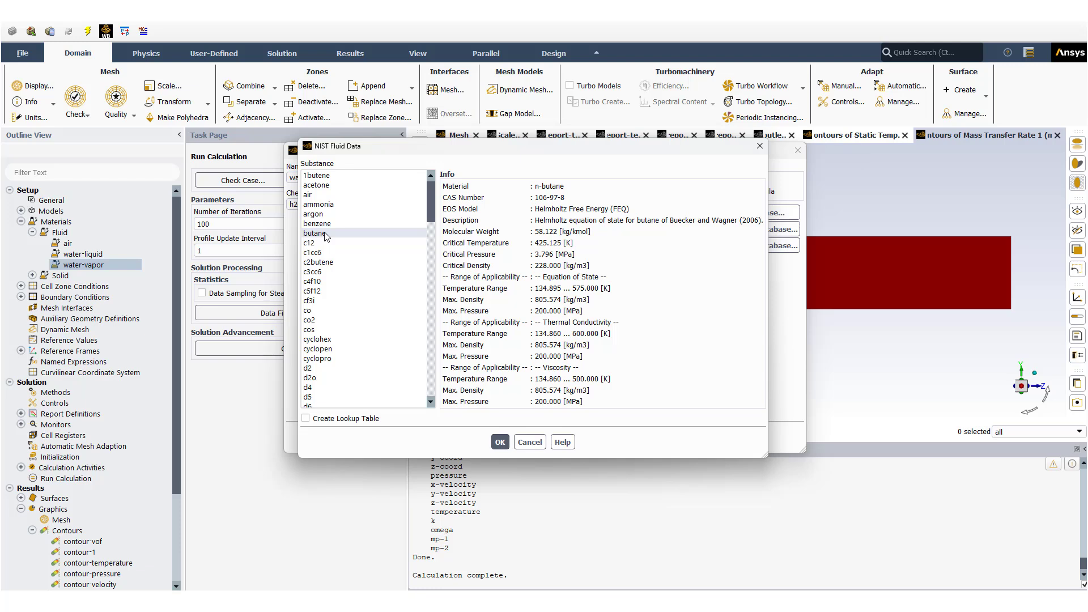
- Browse the NIST substances further and review the property data for methane, methanol and the refrigerant r113
{"action": "scroll", "coordinate": [359, 299], "scroll_direction": "down", "scroll_amount": 4}
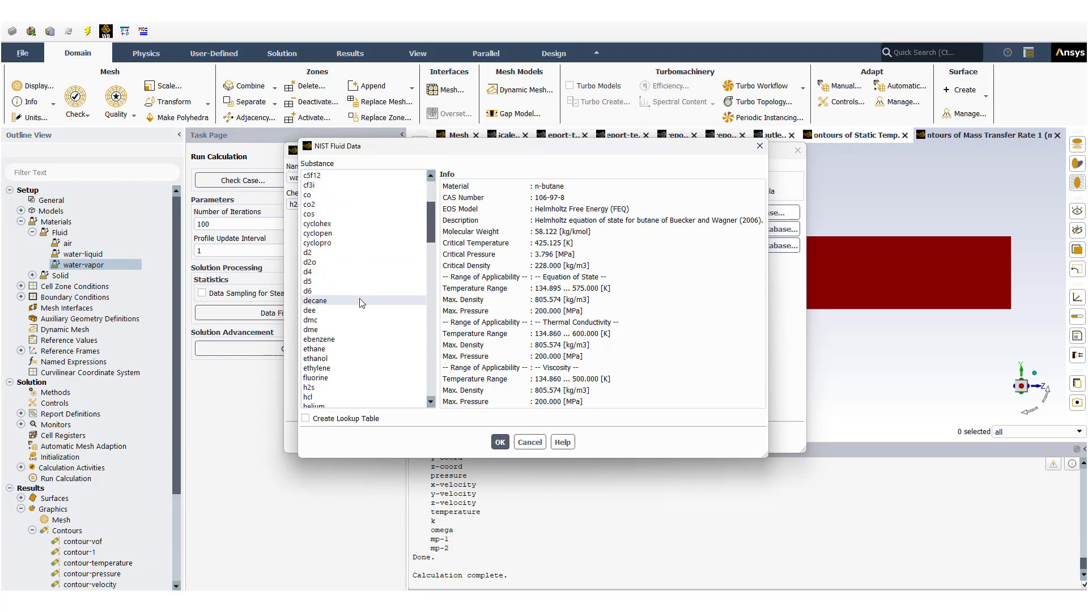
{"action": "scroll", "coordinate": [359, 298], "scroll_direction": "down", "scroll_amount": 5}
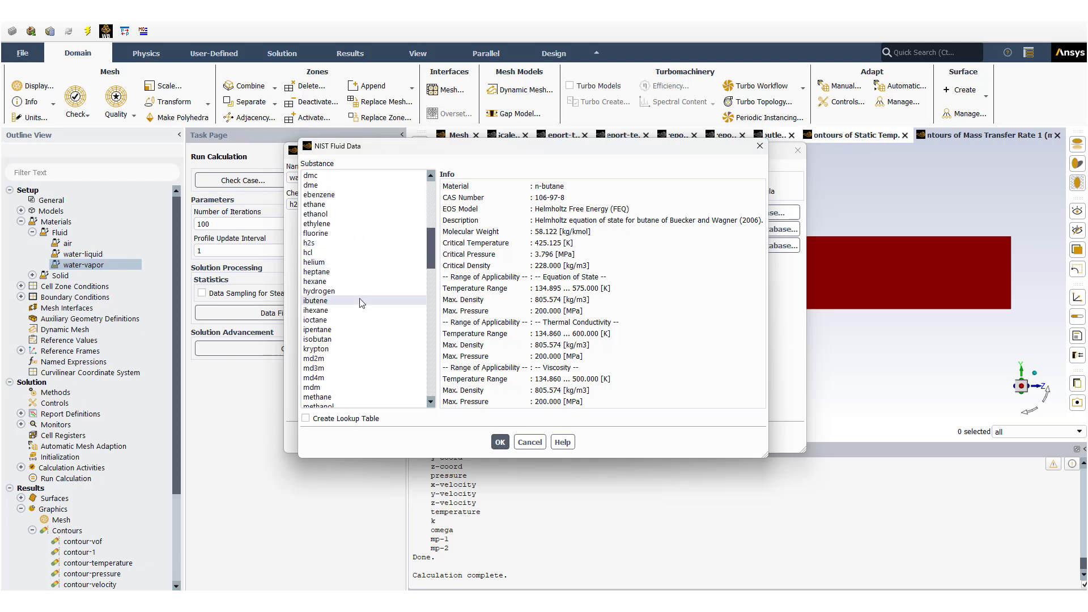
{"action": "scroll", "coordinate": [359, 298], "scroll_direction": "down", "scroll_amount": 4}
{"action": "scroll", "coordinate": [362, 302], "scroll_direction": "up", "scroll_amount": 4}
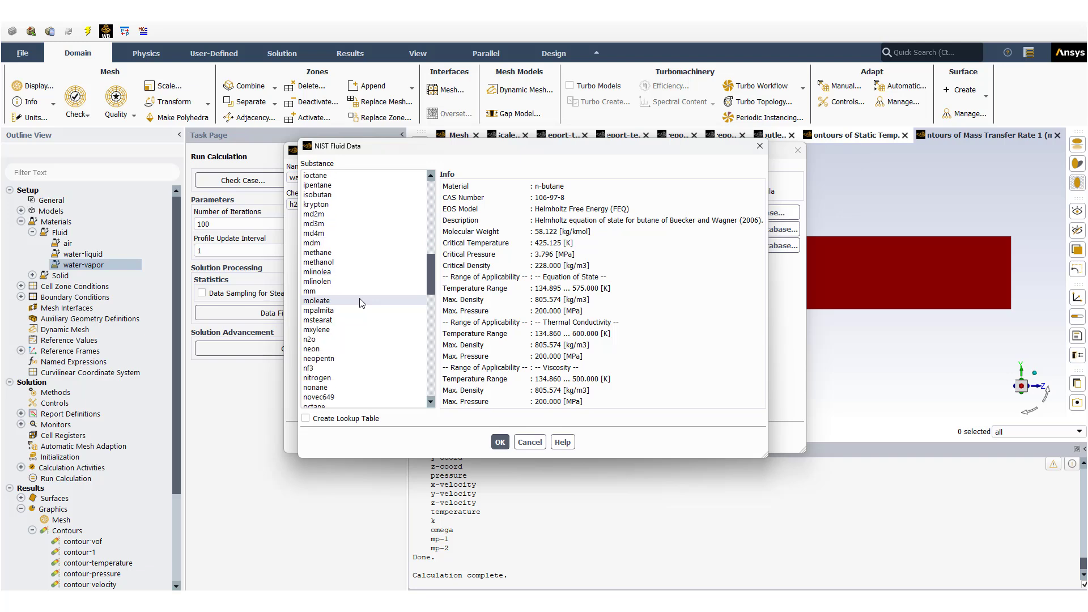
{"action": "scroll", "coordinate": [339, 332], "scroll_direction": "down", "scroll_amount": 1}
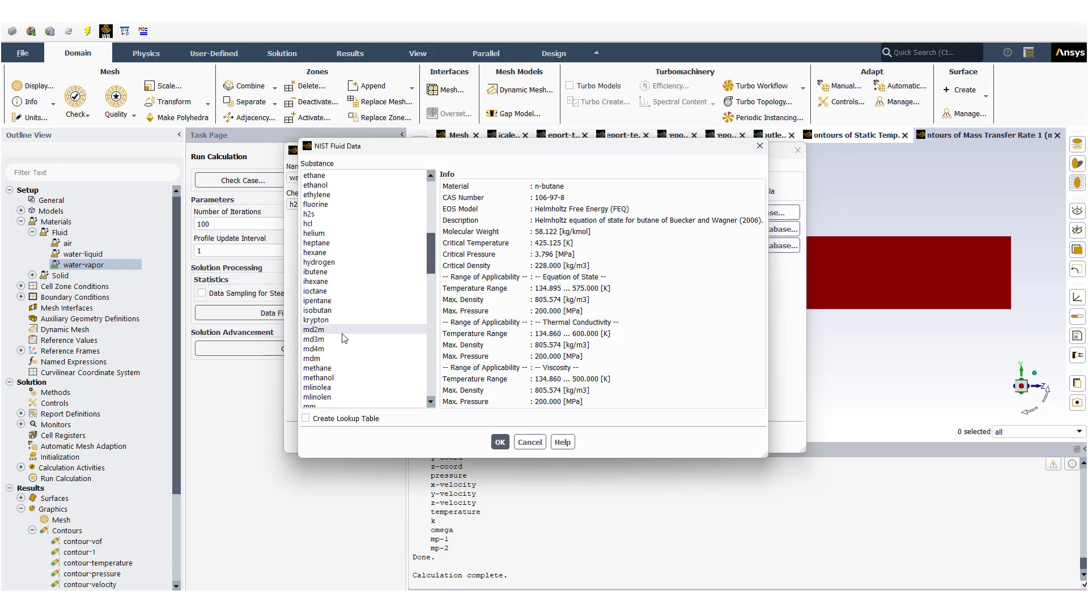
{"action": "scroll", "coordinate": [342, 338], "scroll_direction": "down", "scroll_amount": 3}
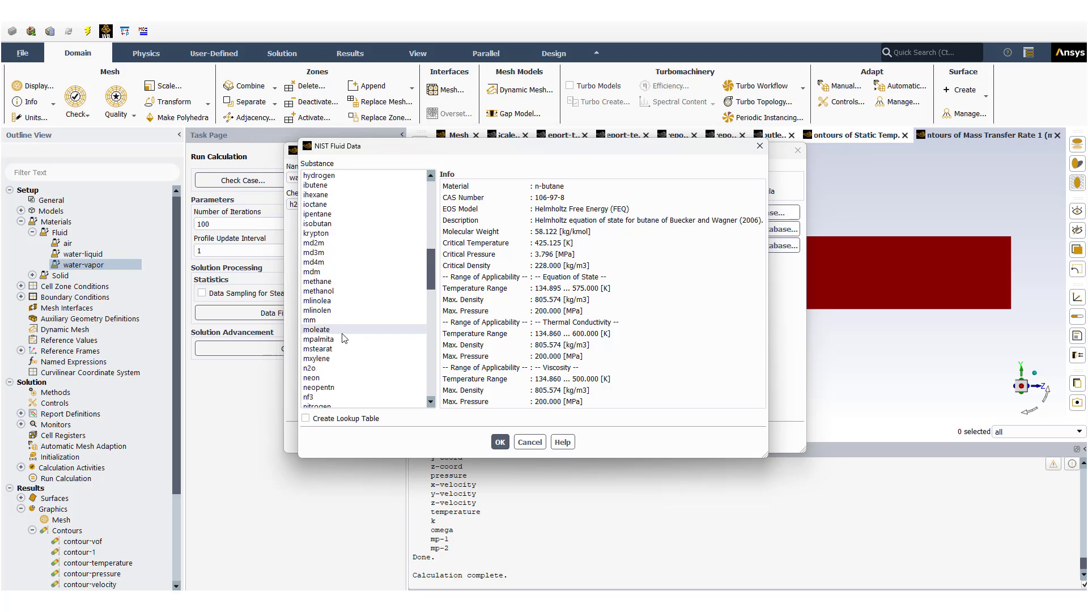
{"action": "left_click", "coordinate": [341, 291]}
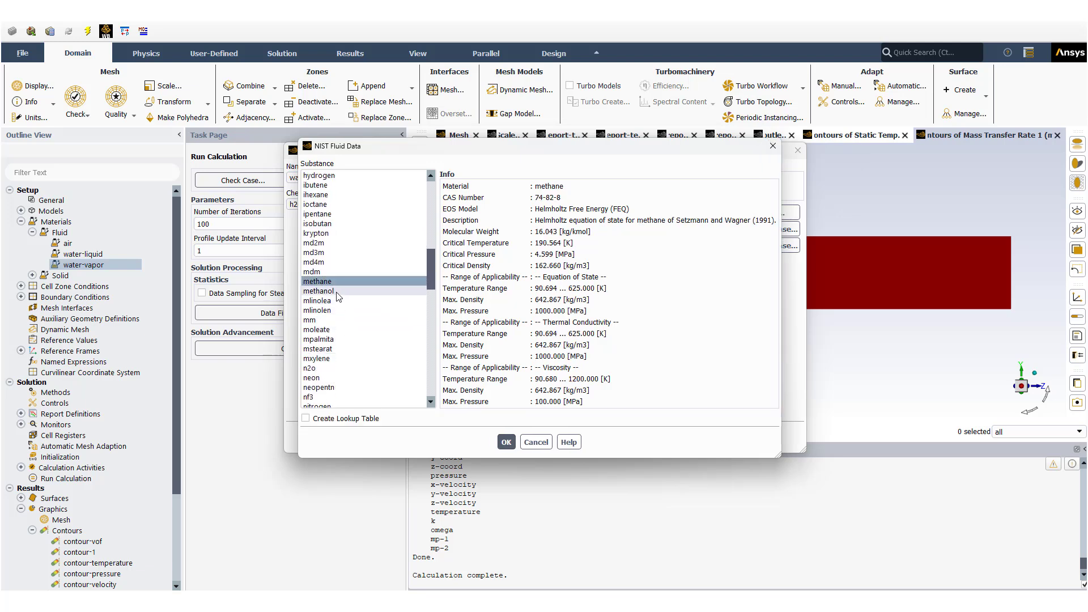
{"action": "scroll", "coordinate": [391, 339], "scroll_direction": "down", "scroll_amount": 9}
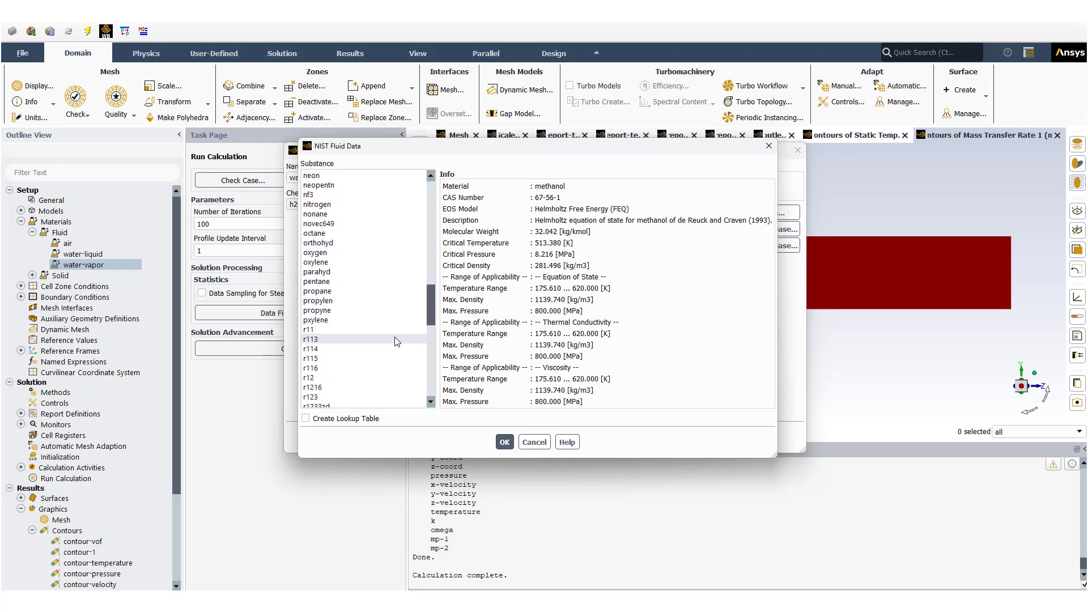
{"action": "left_click", "coordinate": [318, 282]}
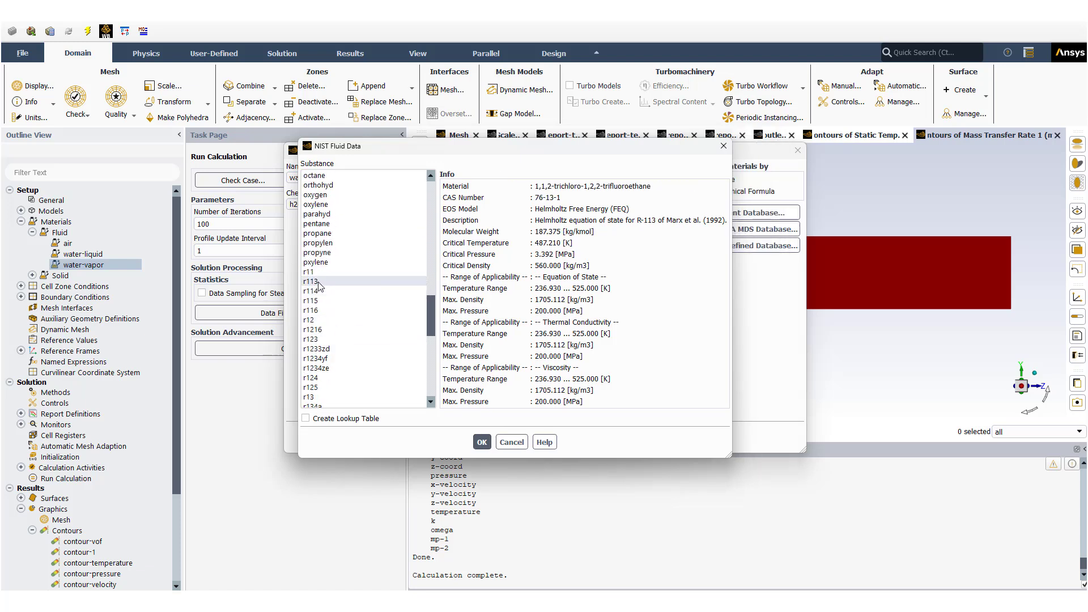
{"action": "left_click", "coordinate": [320, 310]}
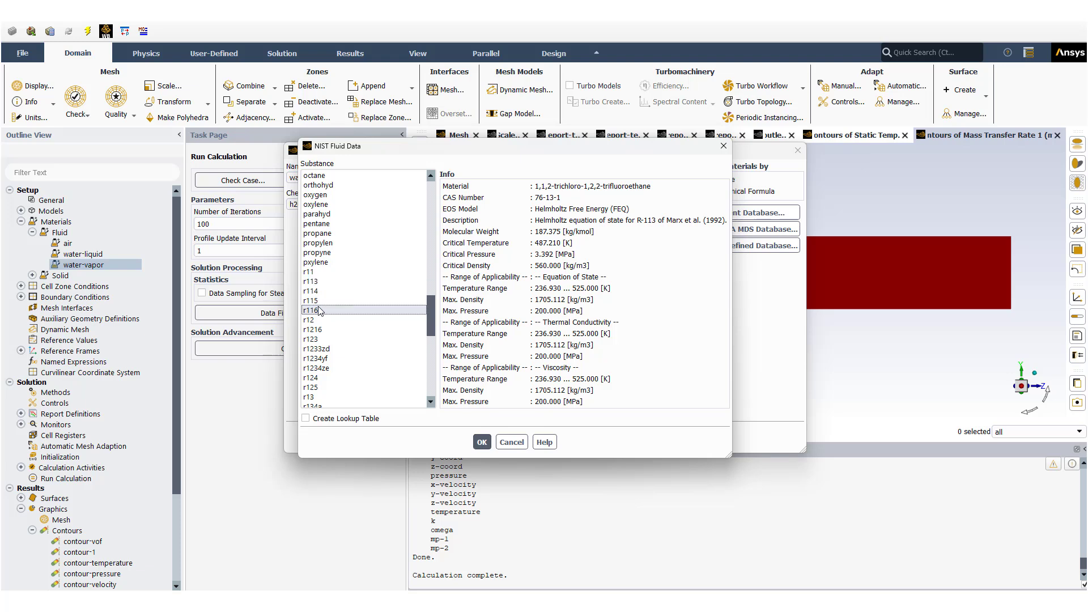
- Select r134a as the NIST substance, accept the fluid data for water-vapor, and close the material editor
{"action": "scroll", "coordinate": [332, 334], "scroll_direction": "down", "scroll_amount": 2}
{"action": "scroll", "coordinate": [332, 334], "scroll_direction": "down", "scroll_amount": 1}
{"action": "left_click", "coordinate": [324, 320]}
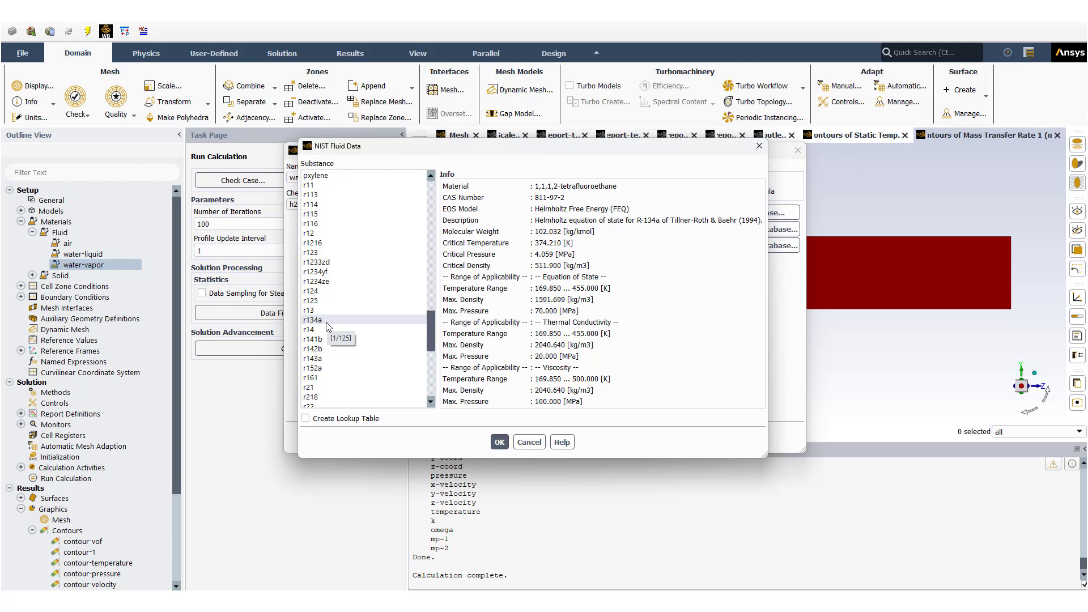
{"action": "mouse_move", "coordinate": [431, 340]}
{"action": "left_mouse_down"}
{"action": "mouse_move", "coordinate": [432, 360]}
{"action": "mouse_move", "coordinate": [431, 334]}
{"action": "left_mouse_up"}
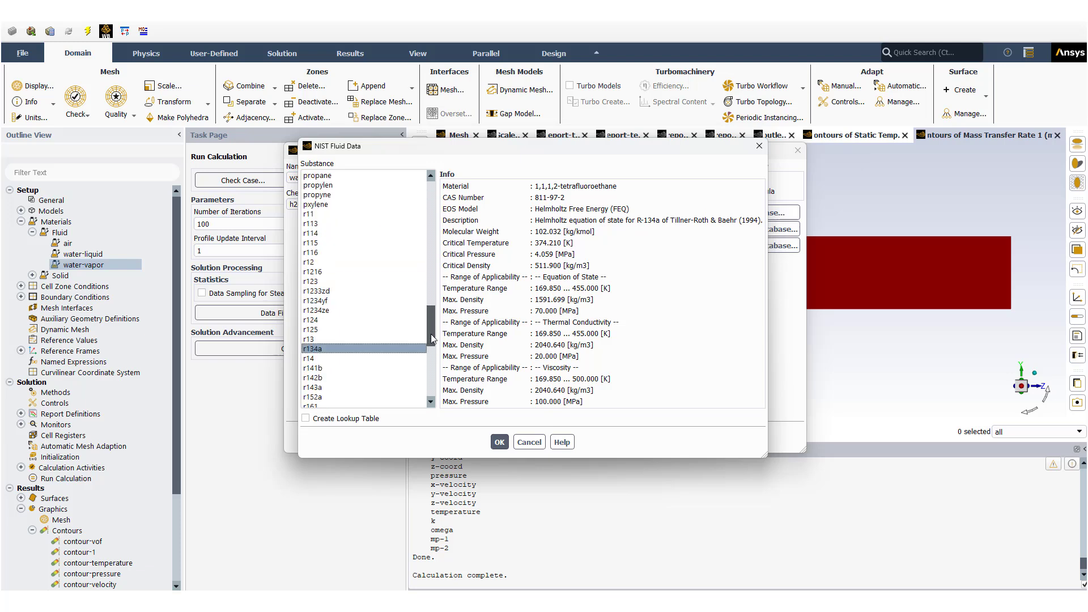
{"action": "left_click", "coordinate": [499, 442]}
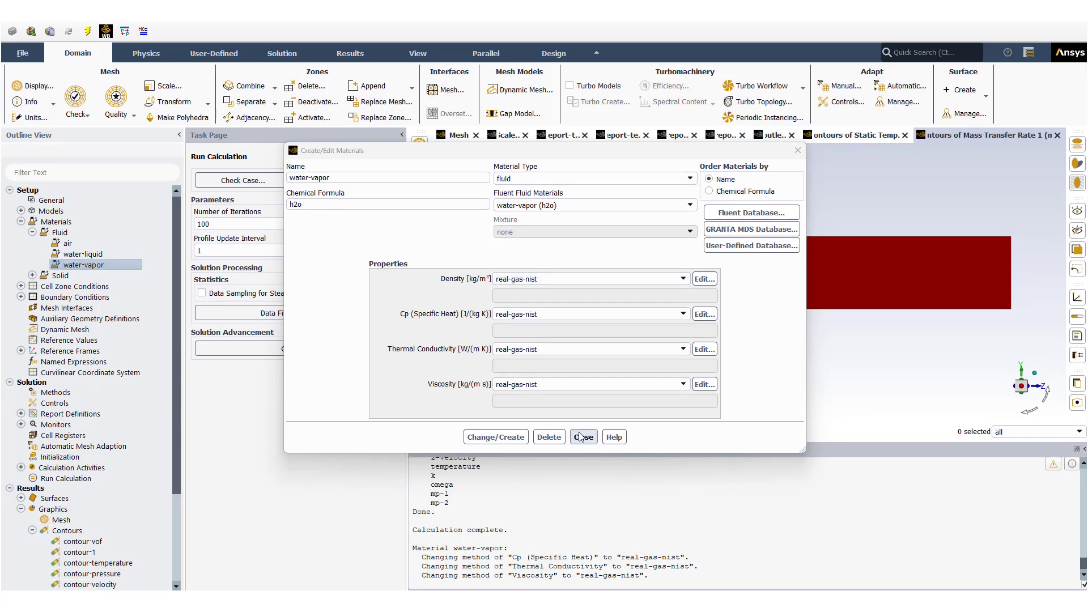
{"action": "left_click", "coordinate": [583, 445]}
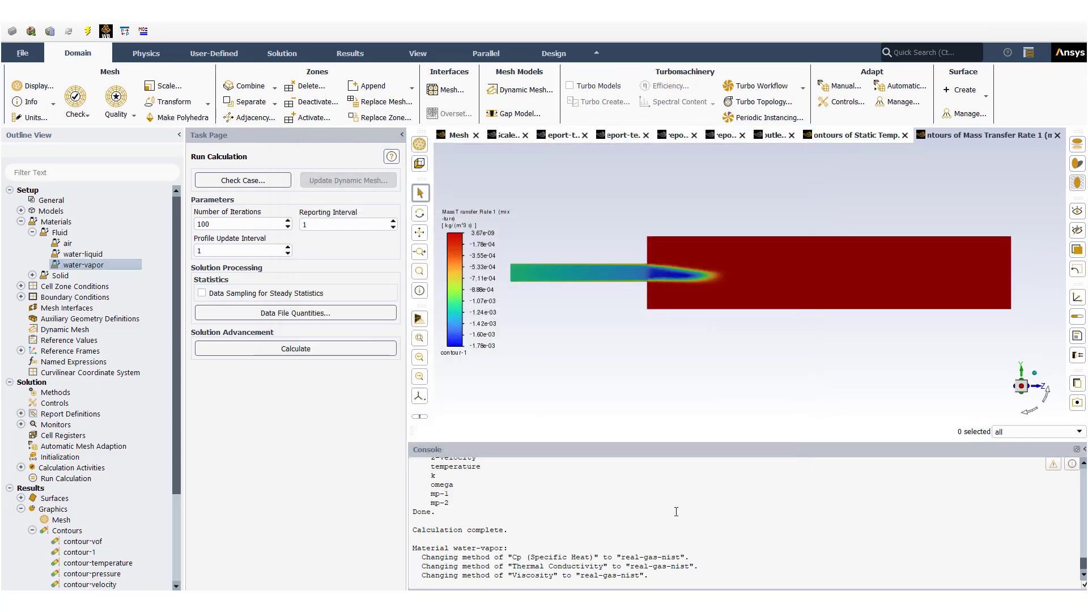